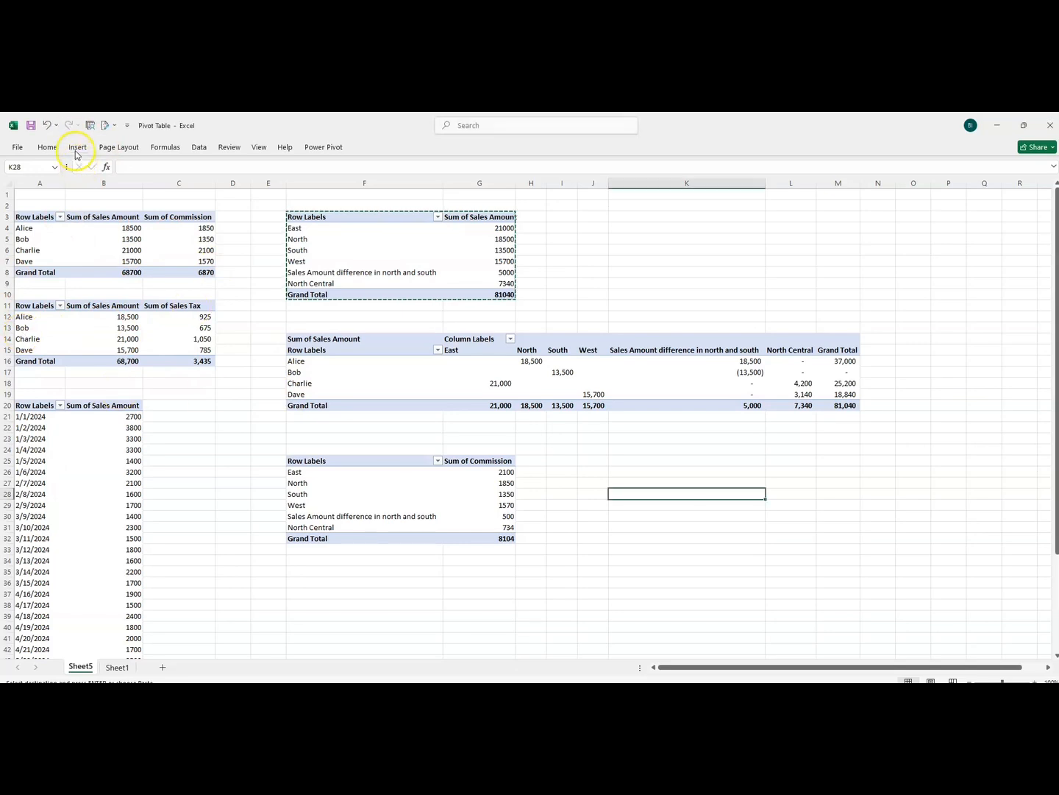
Insert a Region slicer for the pivot table at A3, place it in column K above the sales matrix and shorten it slightly
click(127, 229)
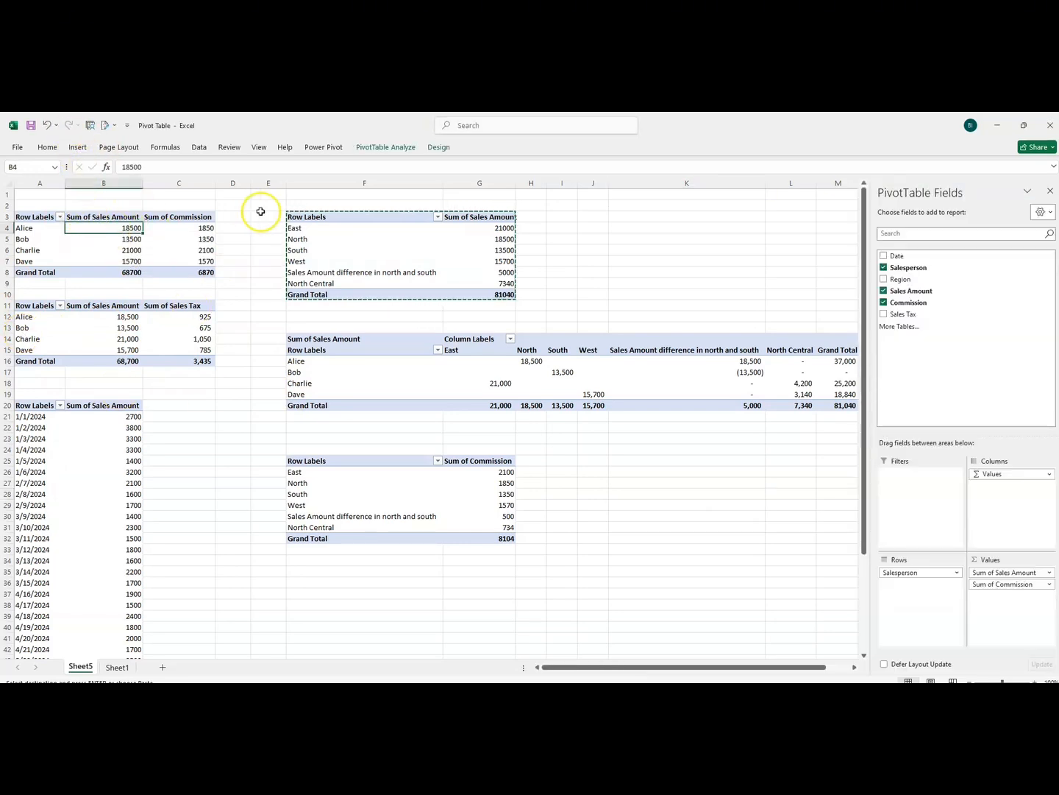
click(79, 148)
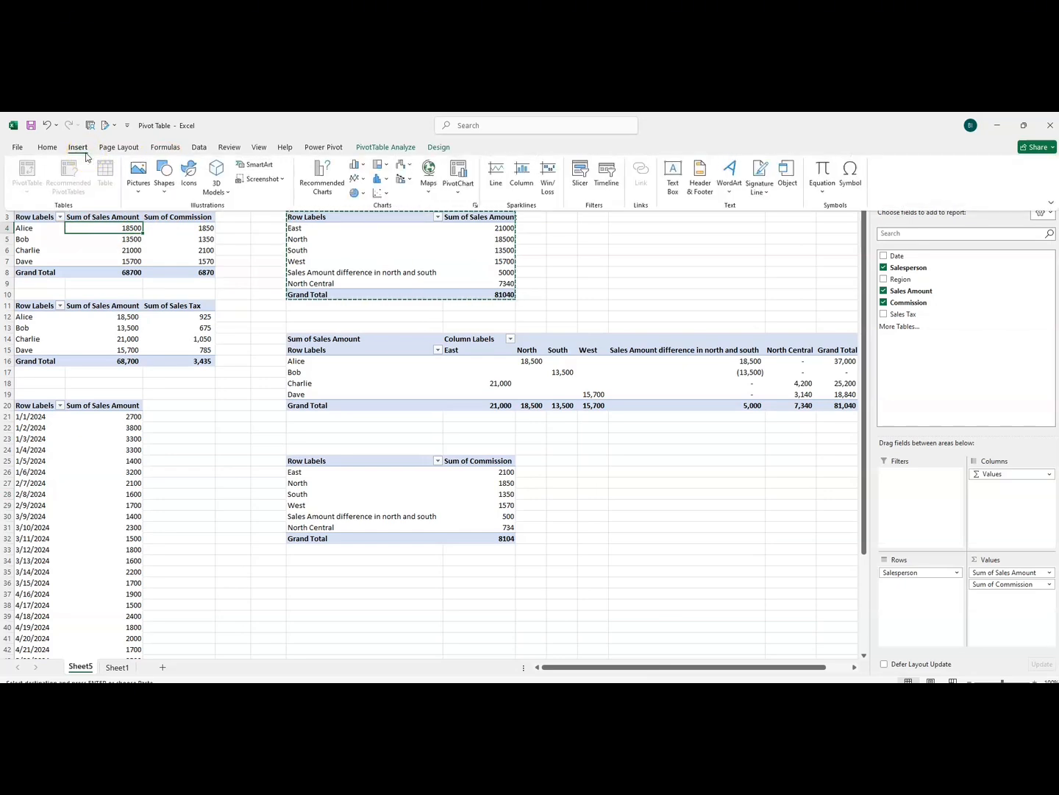
click(579, 175)
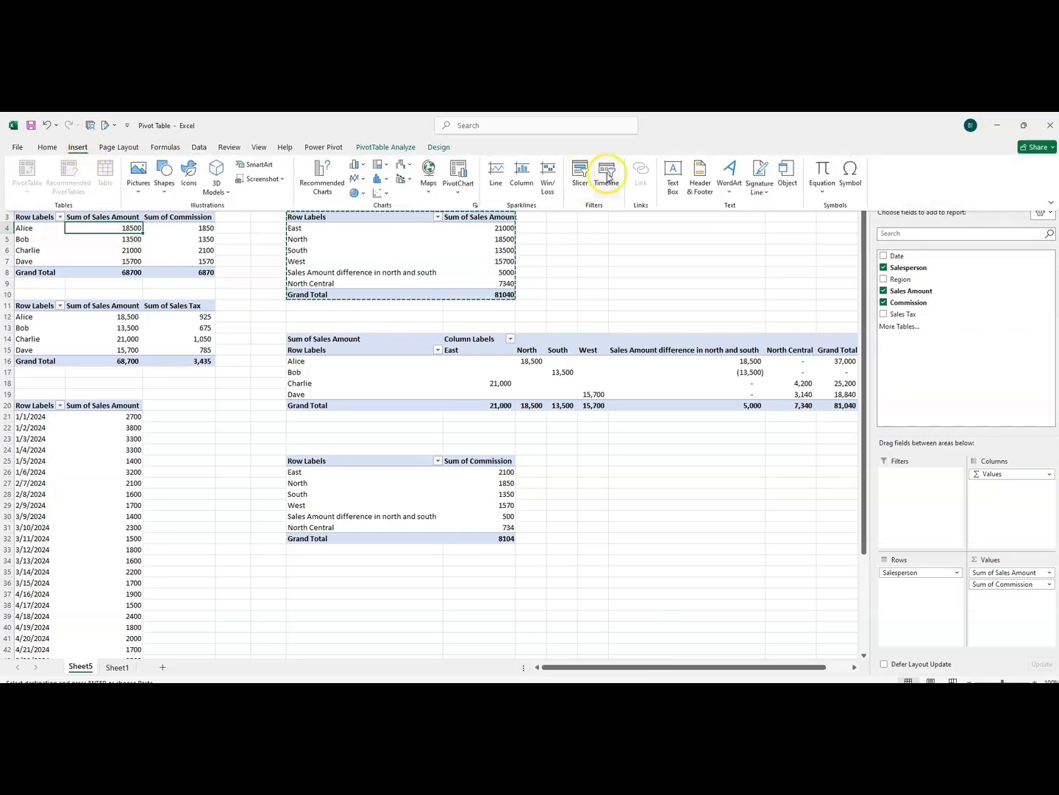
click(580, 180)
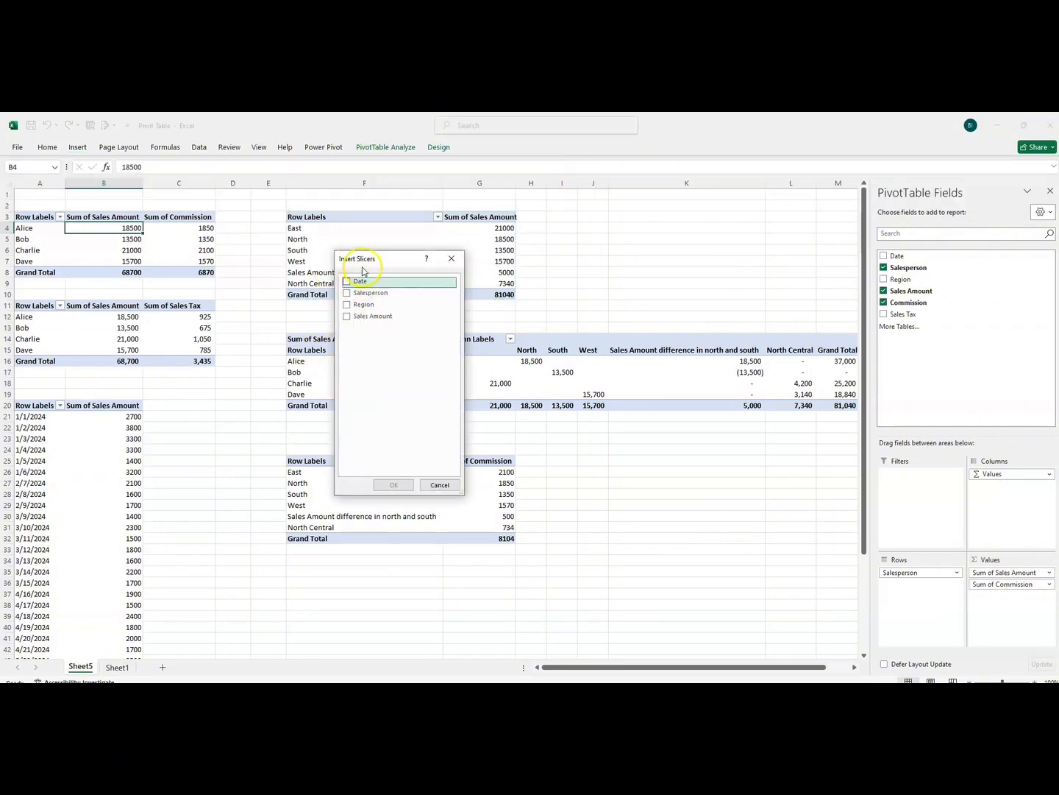
drag(363, 266, 281, 249)
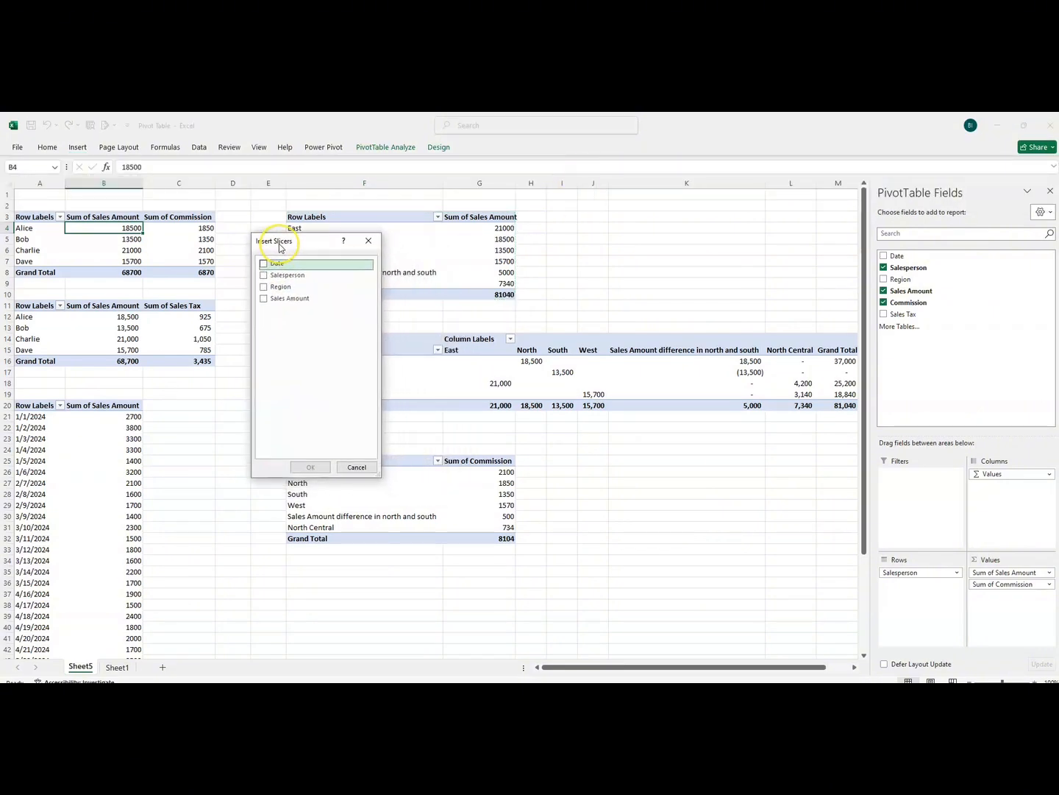
click(264, 287)
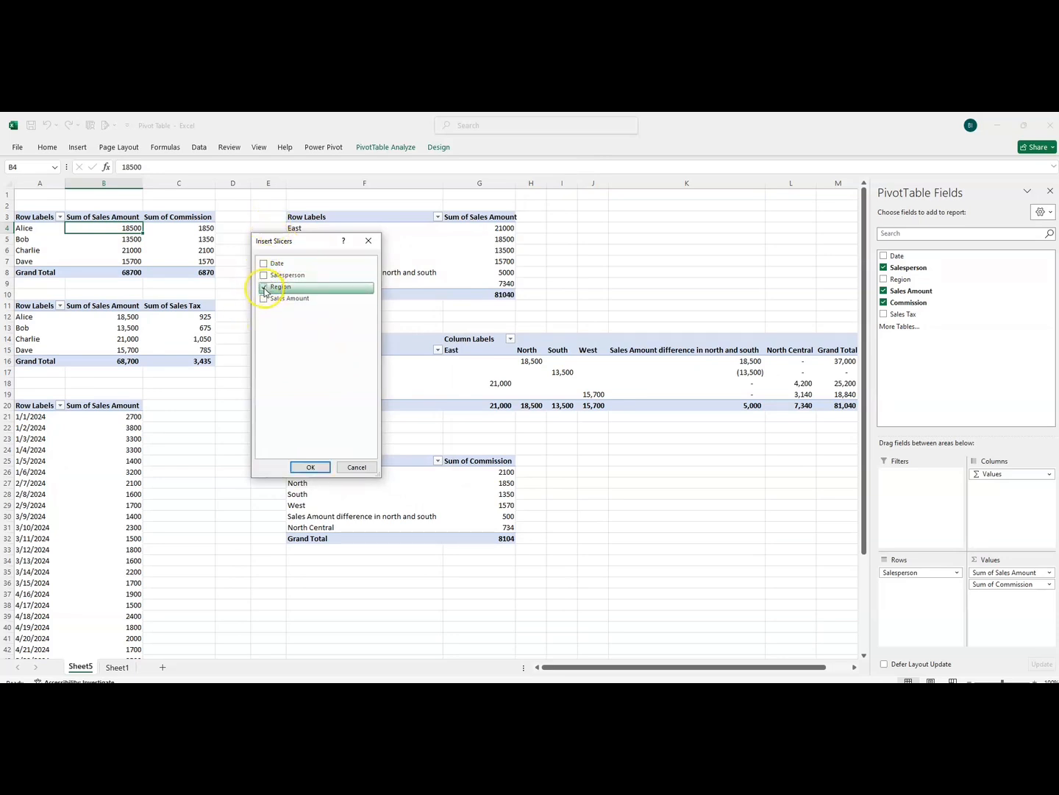
click(311, 468)
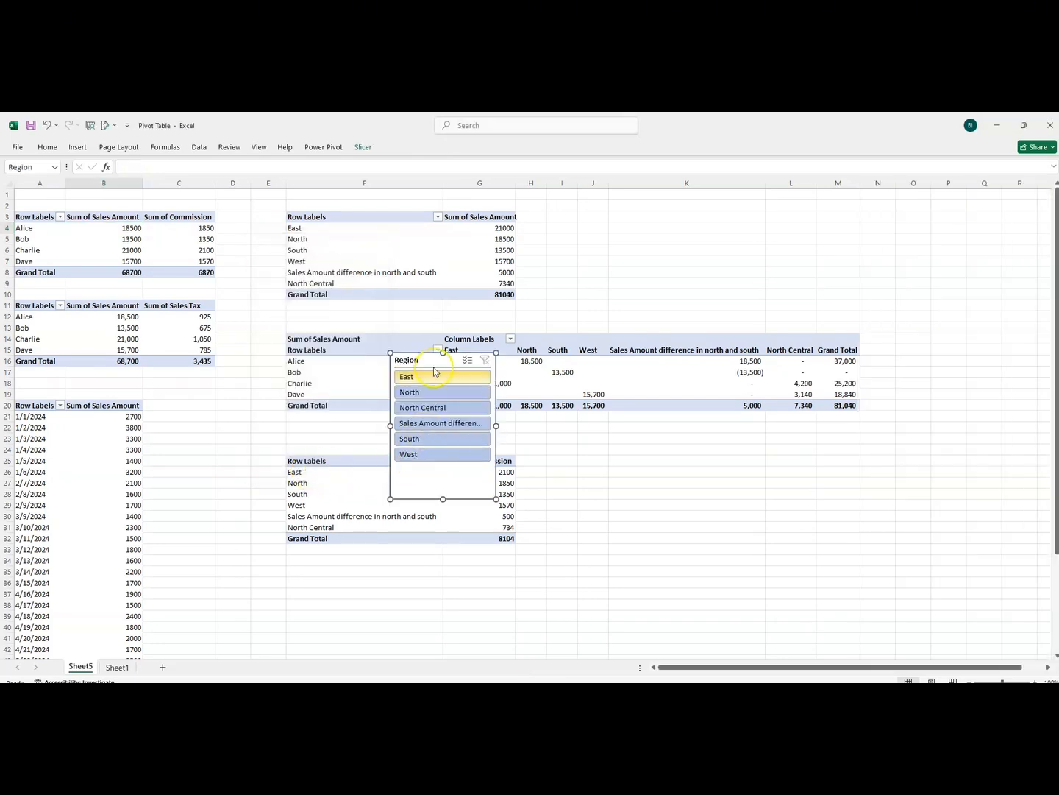
drag(424, 360, 679, 217)
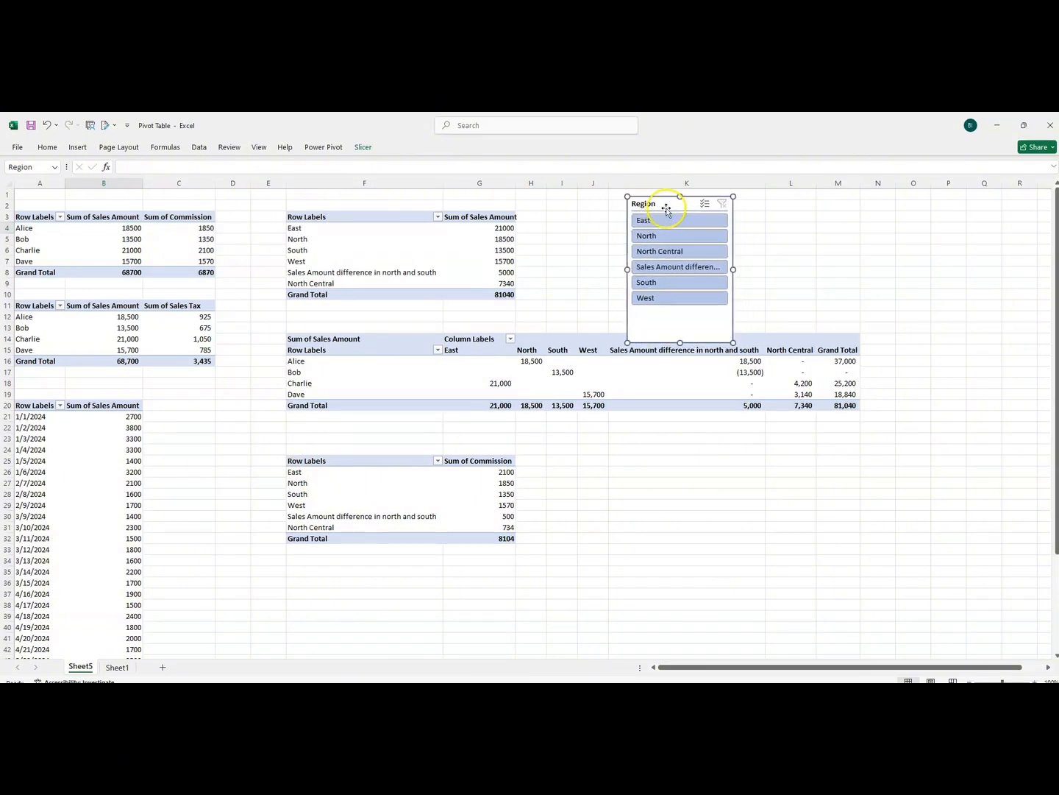
drag(680, 341, 680, 320)
Test the Region slicer by filtering the first pivot table to East and clearing the filter, twice
click(659, 223)
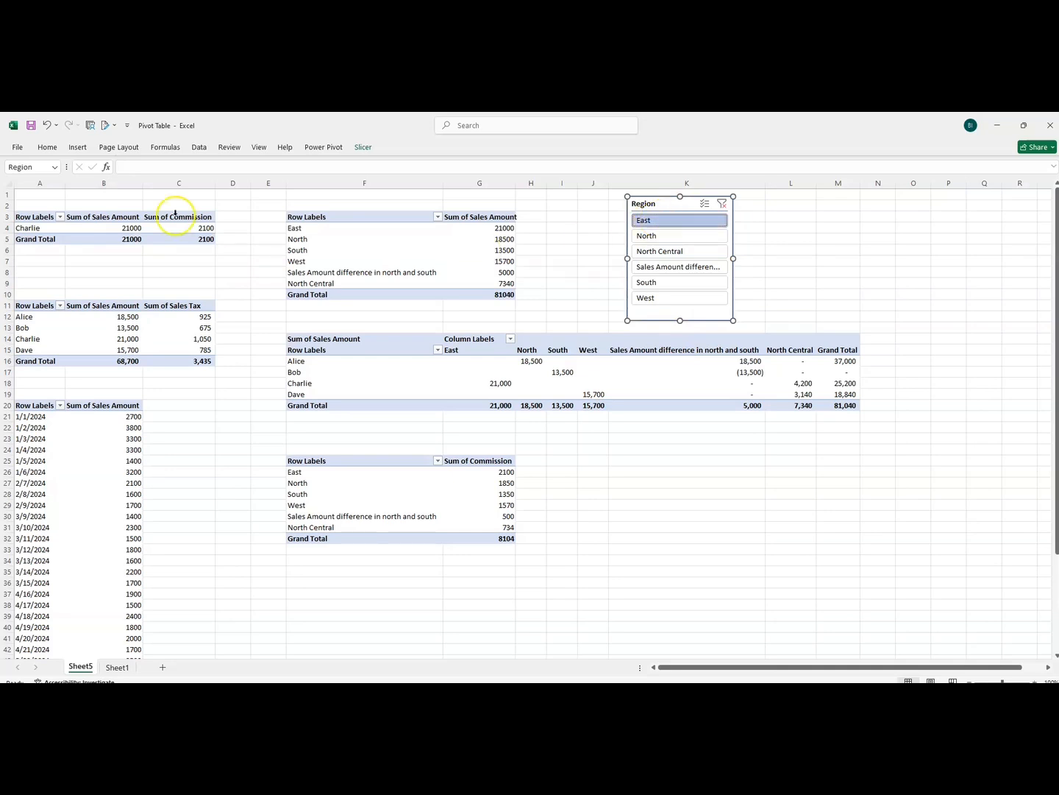
click(722, 209)
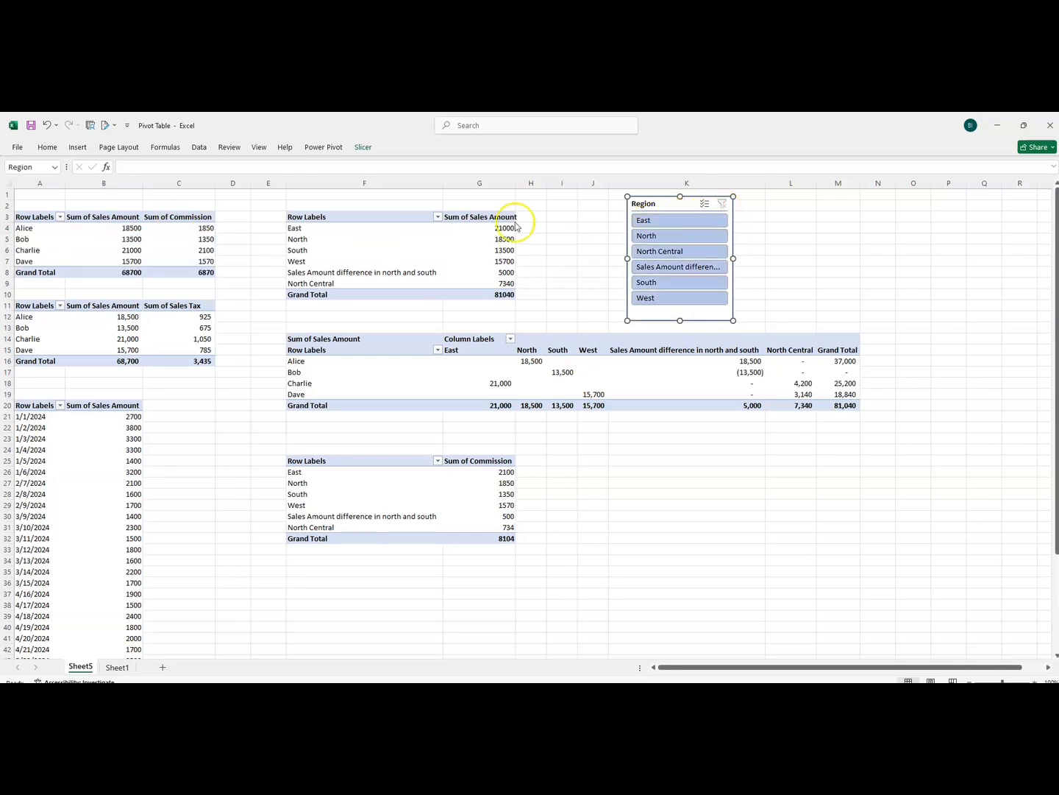
click(655, 221)
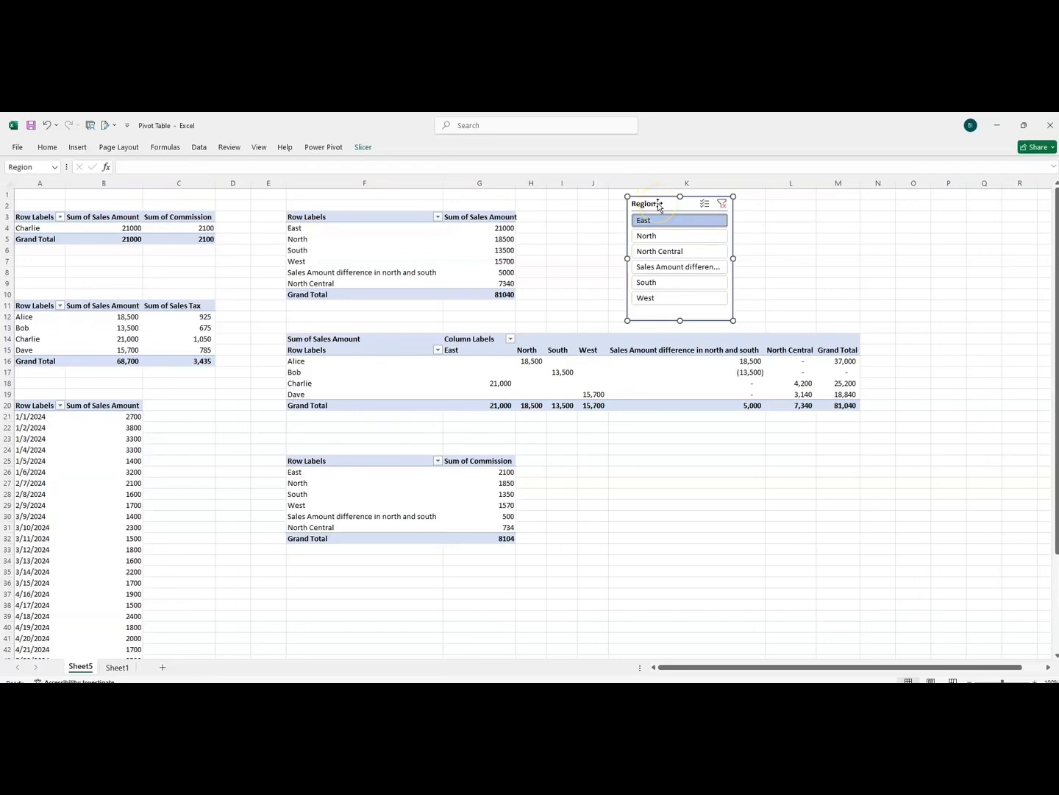
click(722, 203)
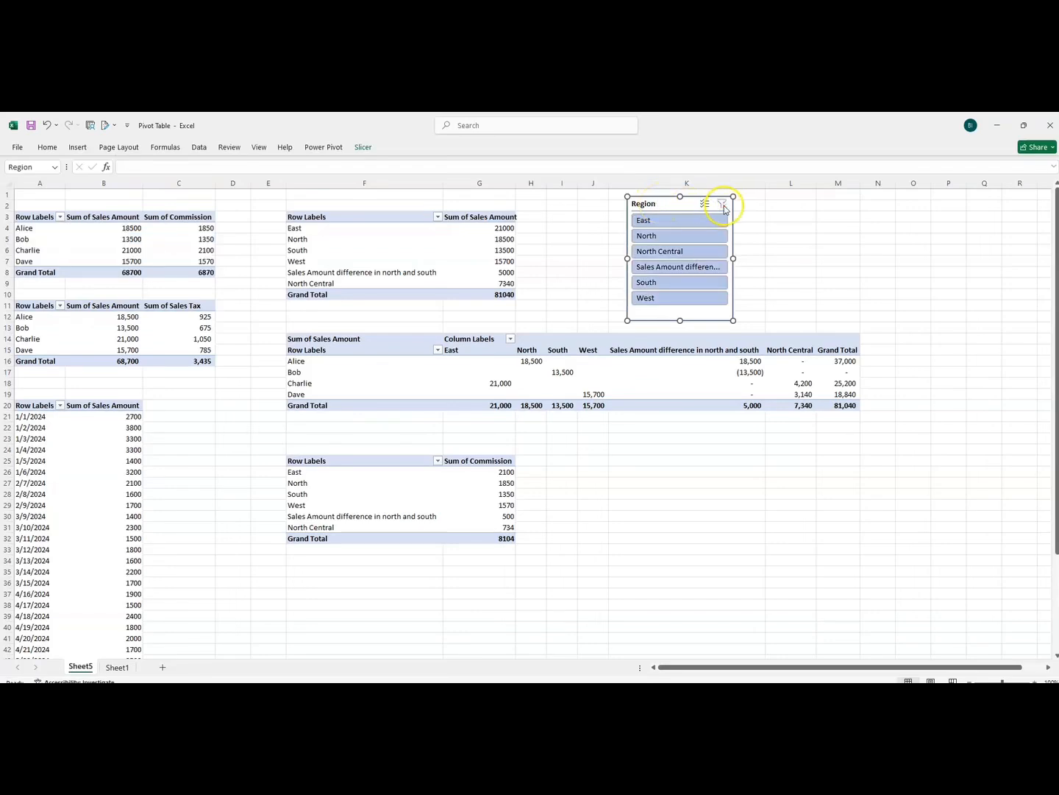
Connect the Region slicer to PivotTable13, PivotTable14, PivotTable15, PivotTable16 and PivotTable17 in addition to PivotTable12
click(648, 210)
right_click(648, 209)
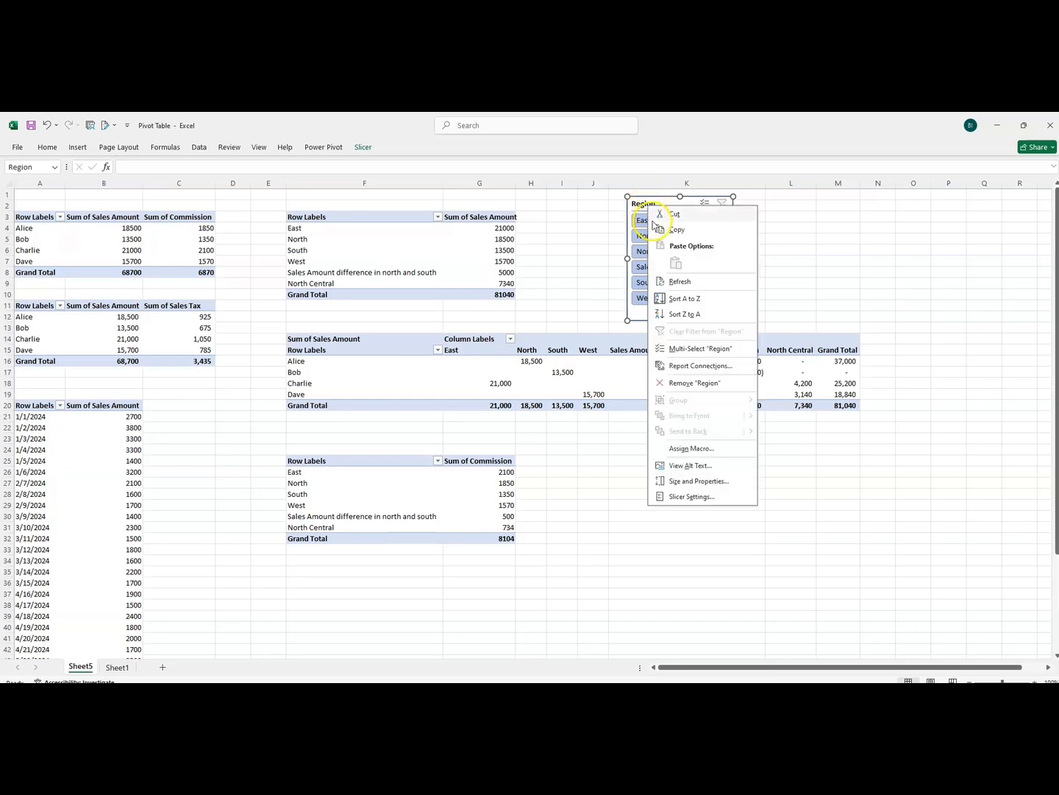
click(692, 366)
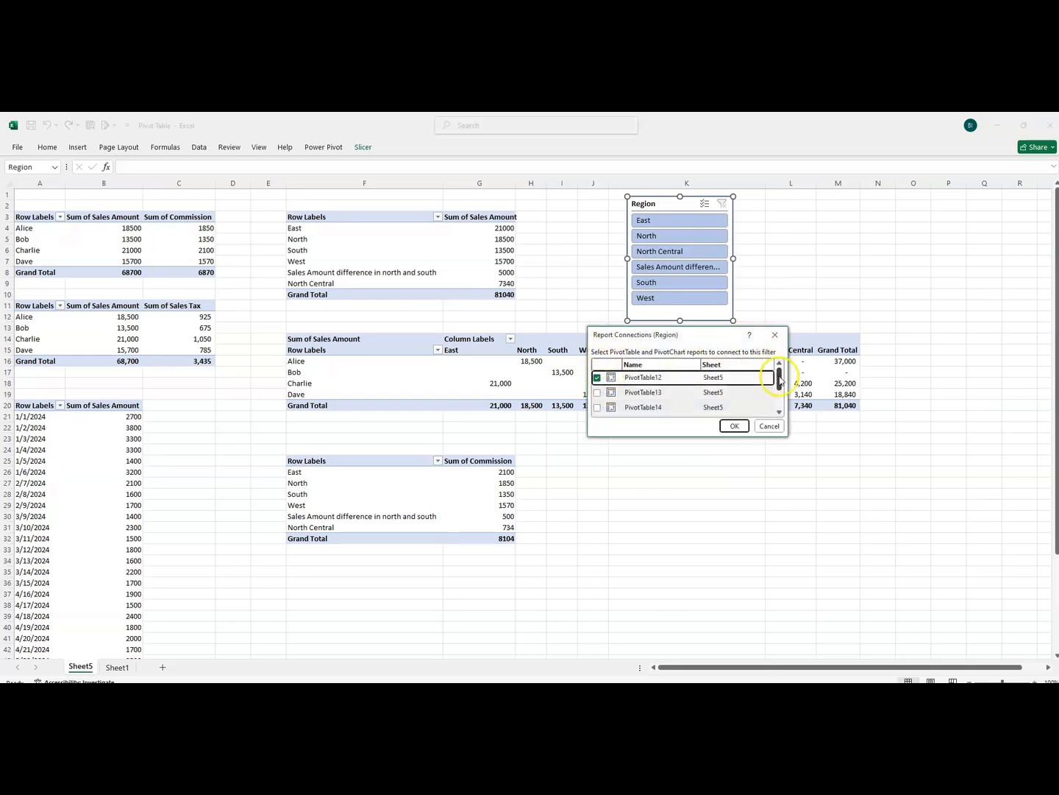
click(598, 394)
click(598, 407)
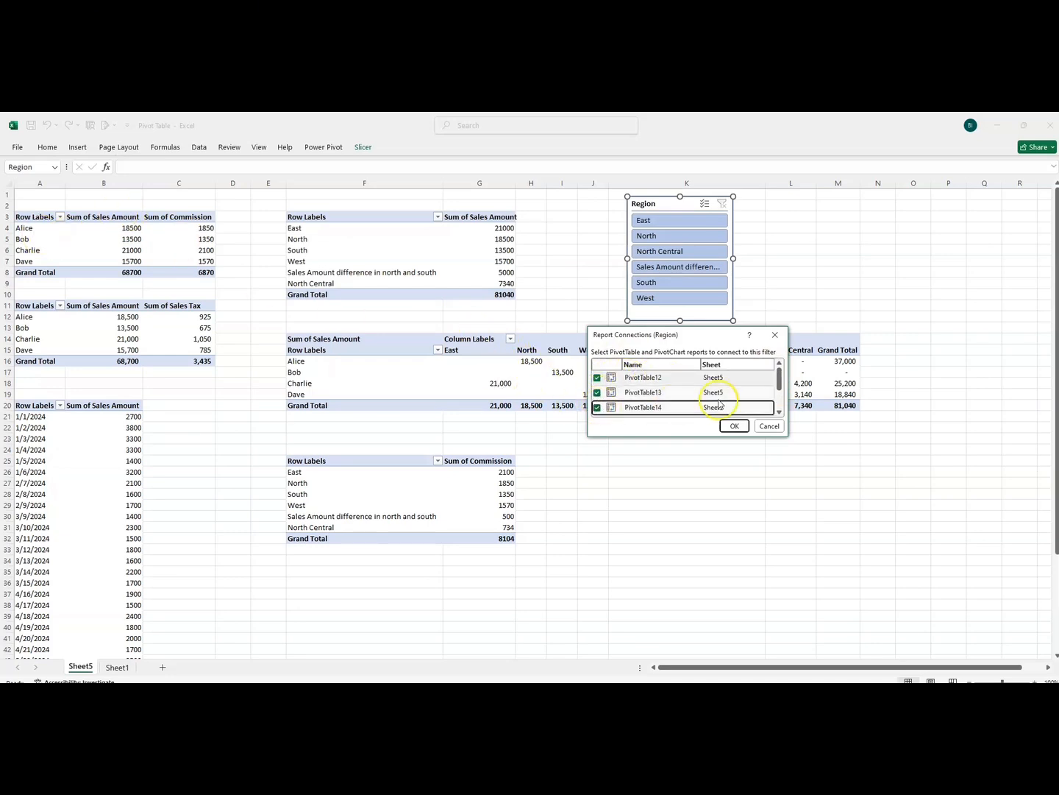
drag(781, 380, 776, 402)
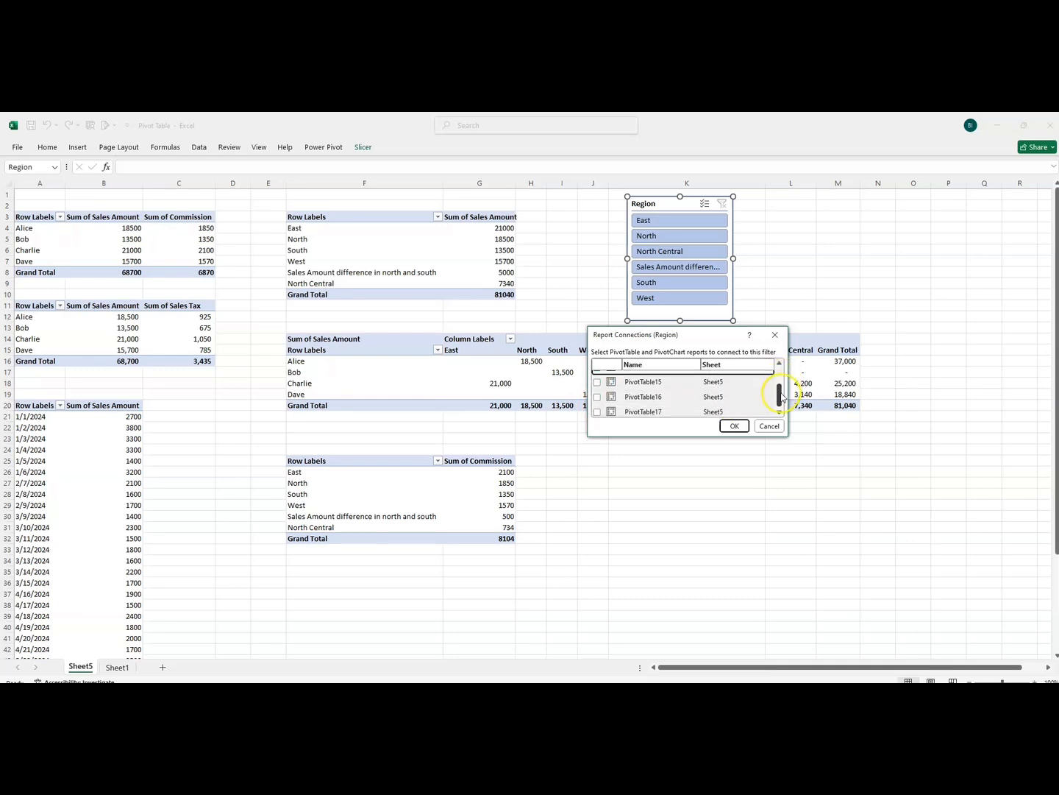
click(598, 382)
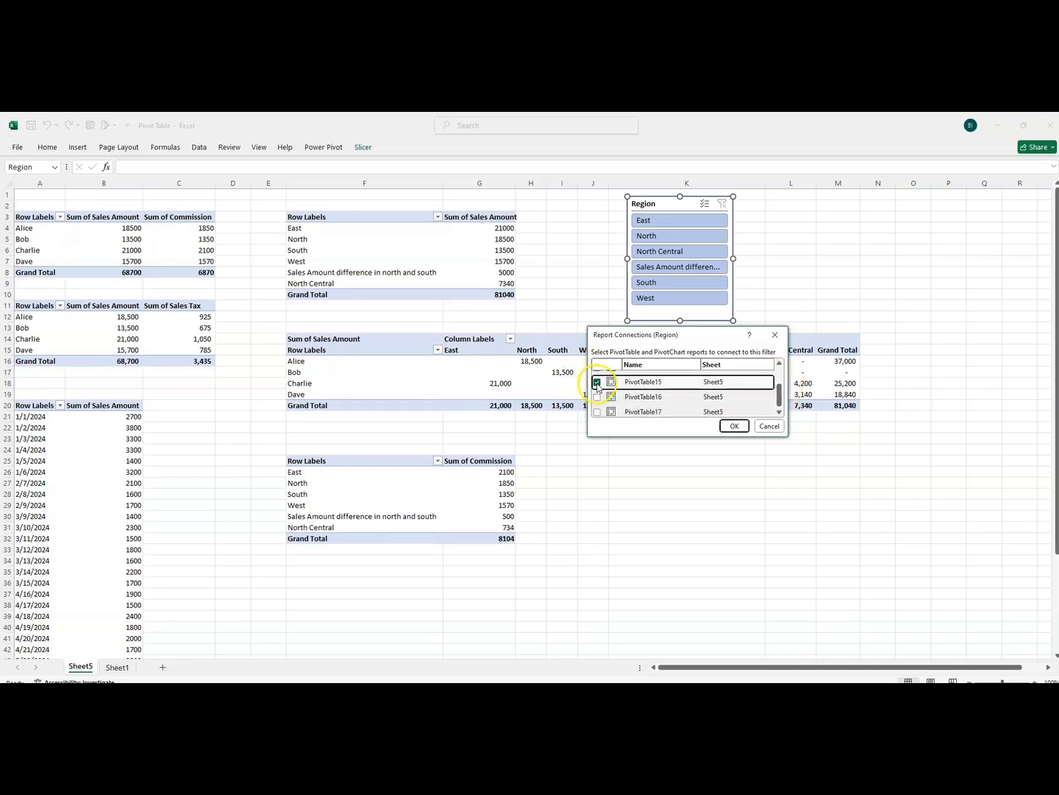
click(598, 396)
click(599, 412)
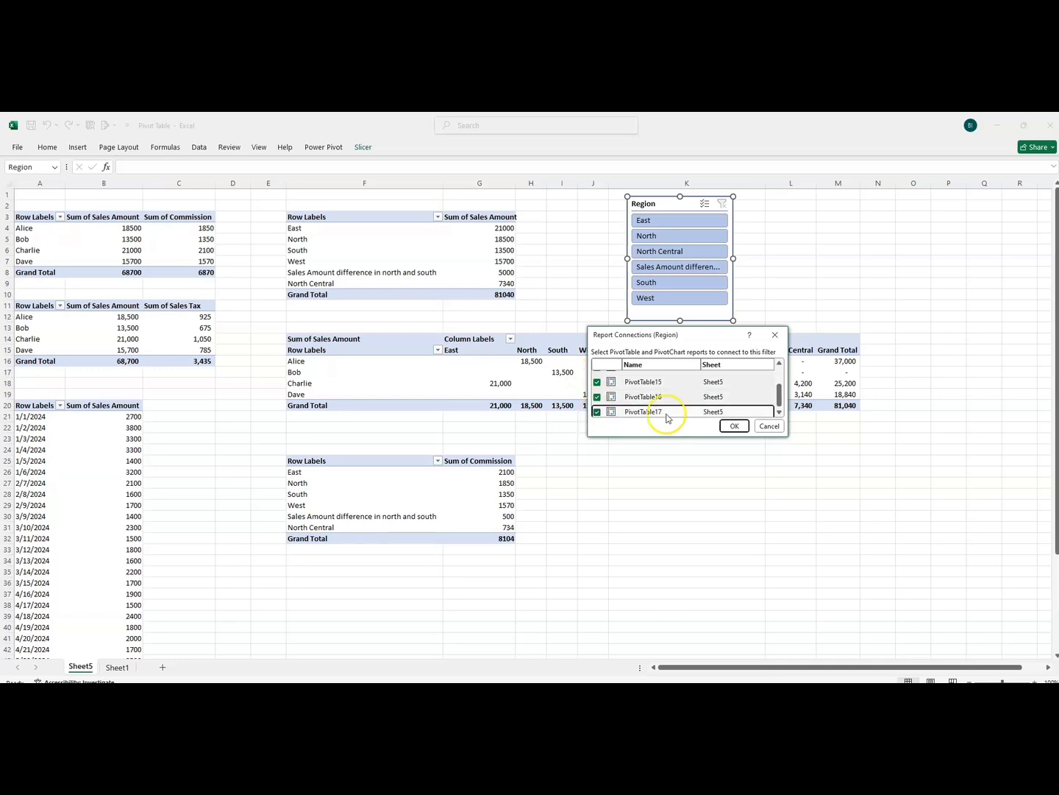
drag(779, 397, 778, 401)
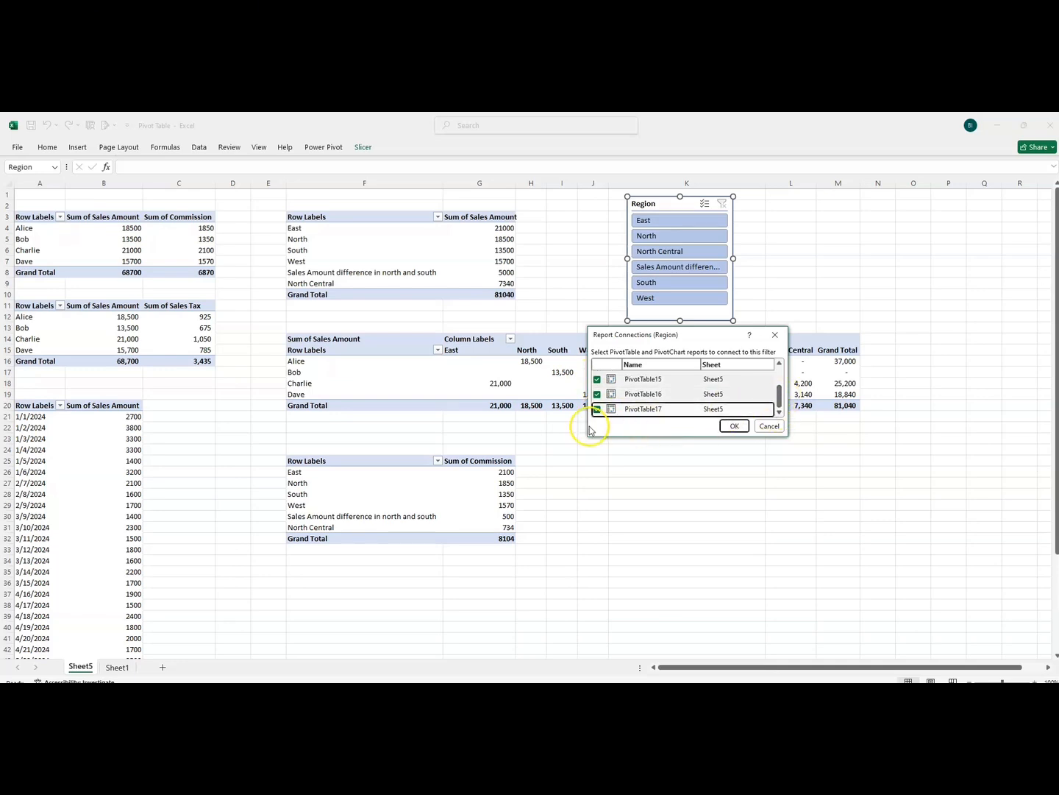
click(732, 428)
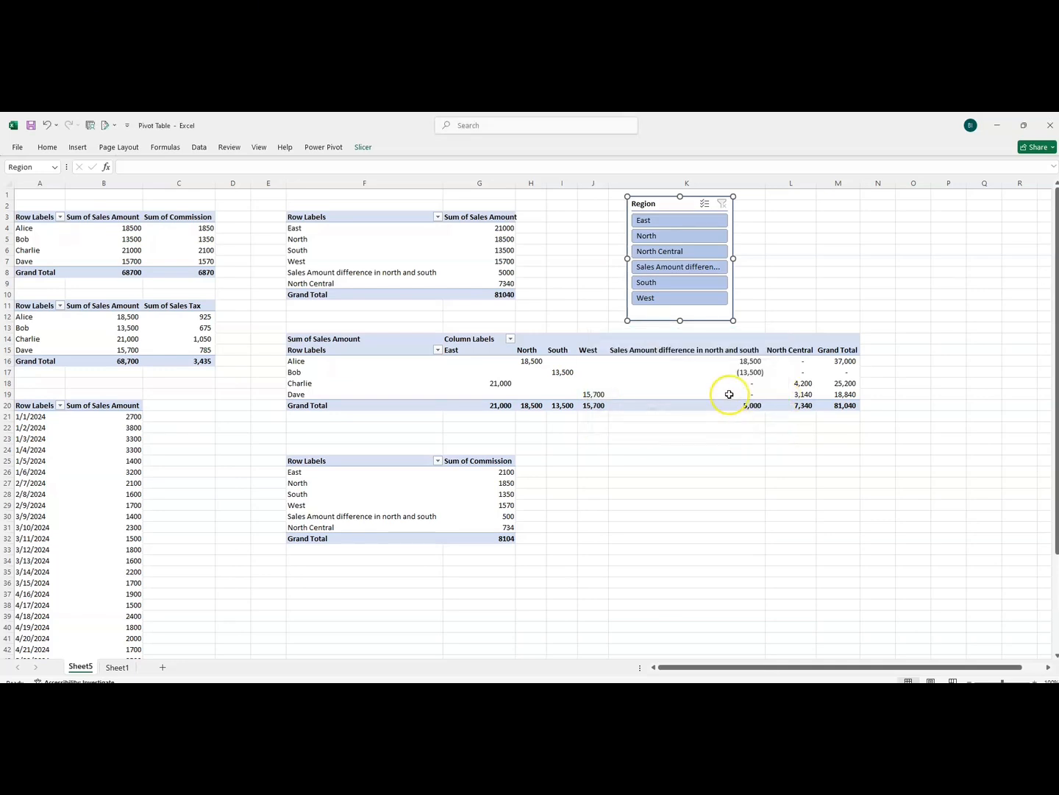
Filter the connected pivot tables by East, North, North Central, the sales amount difference, South and West in turn, and clear the filter
click(672, 220)
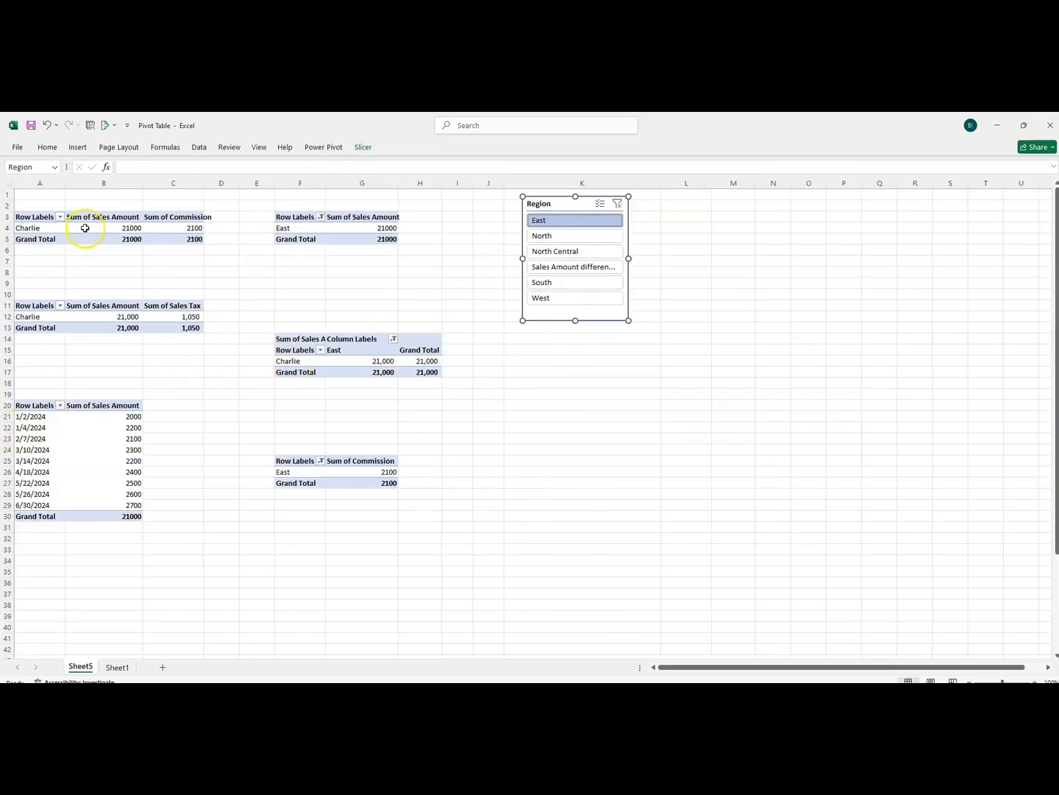
click(578, 238)
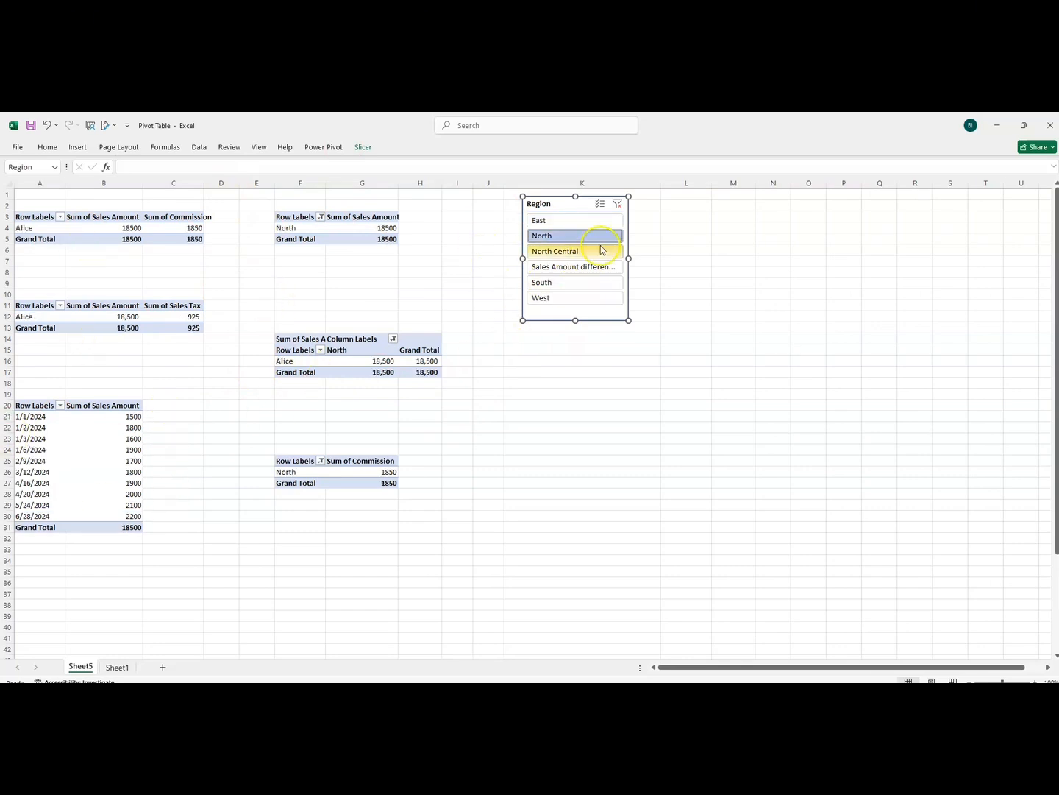
click(593, 252)
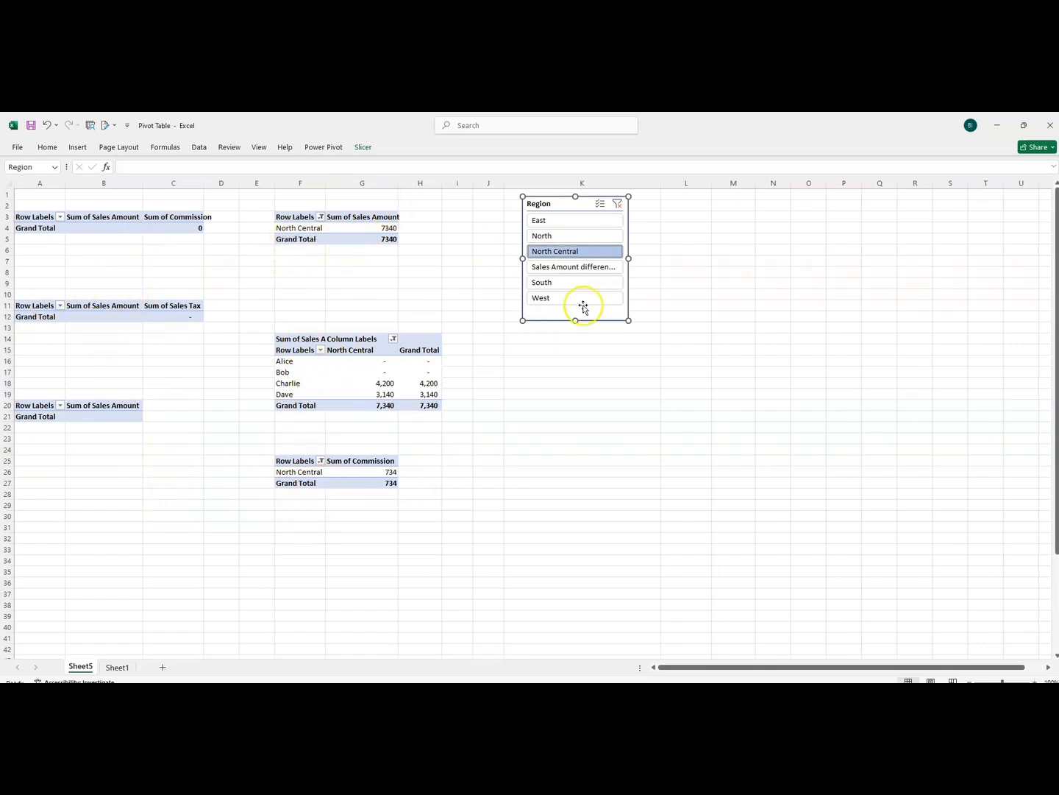
click(577, 269)
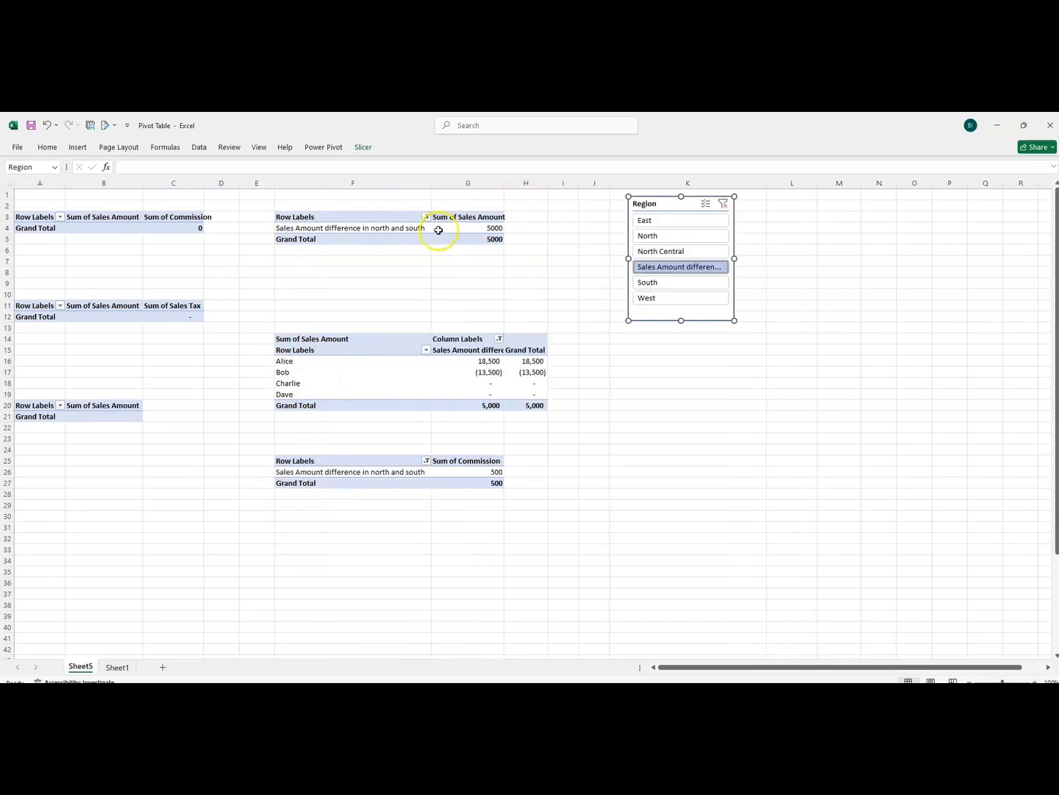
click(683, 284)
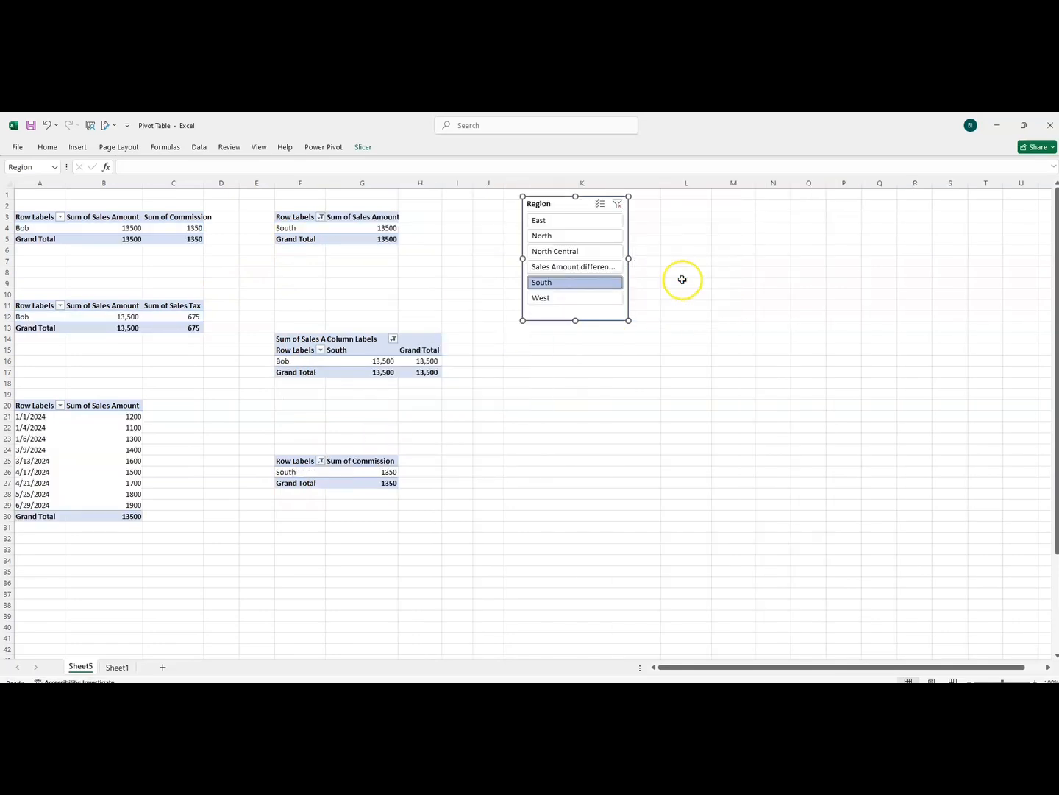
click(548, 298)
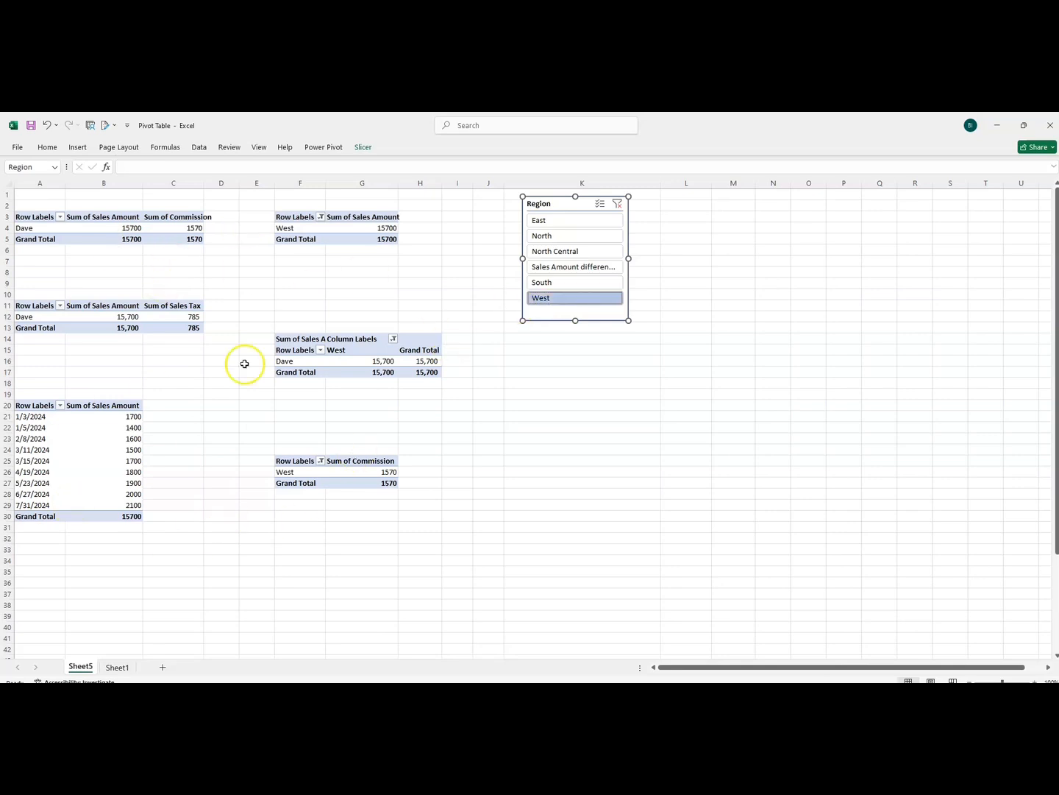
click(616, 207)
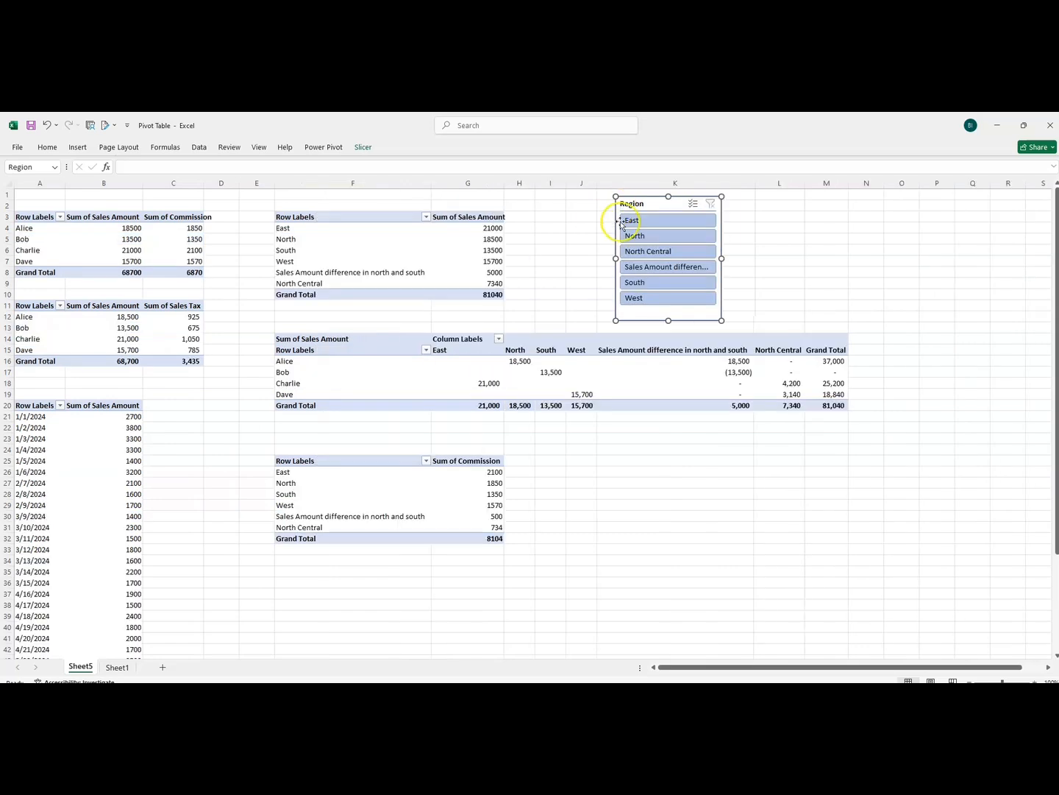
Use the slicer's multi-select mode to exclude East and North from the pivot tables, and clear the filter
click(692, 206)
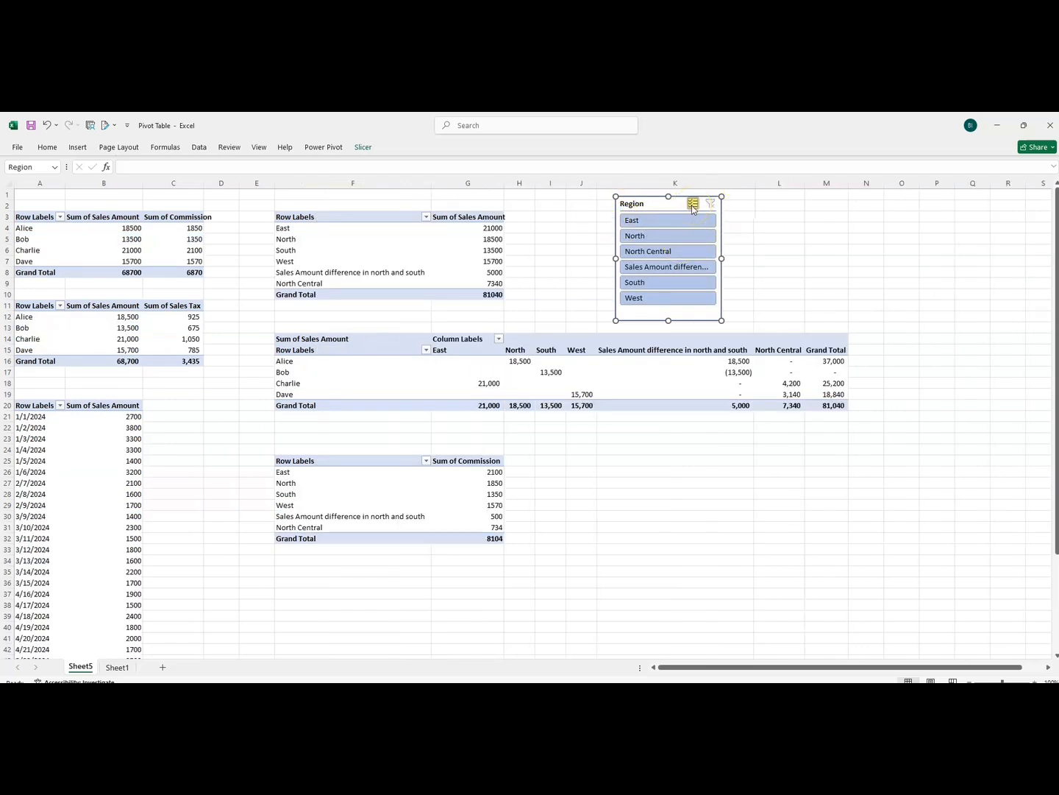
click(638, 221)
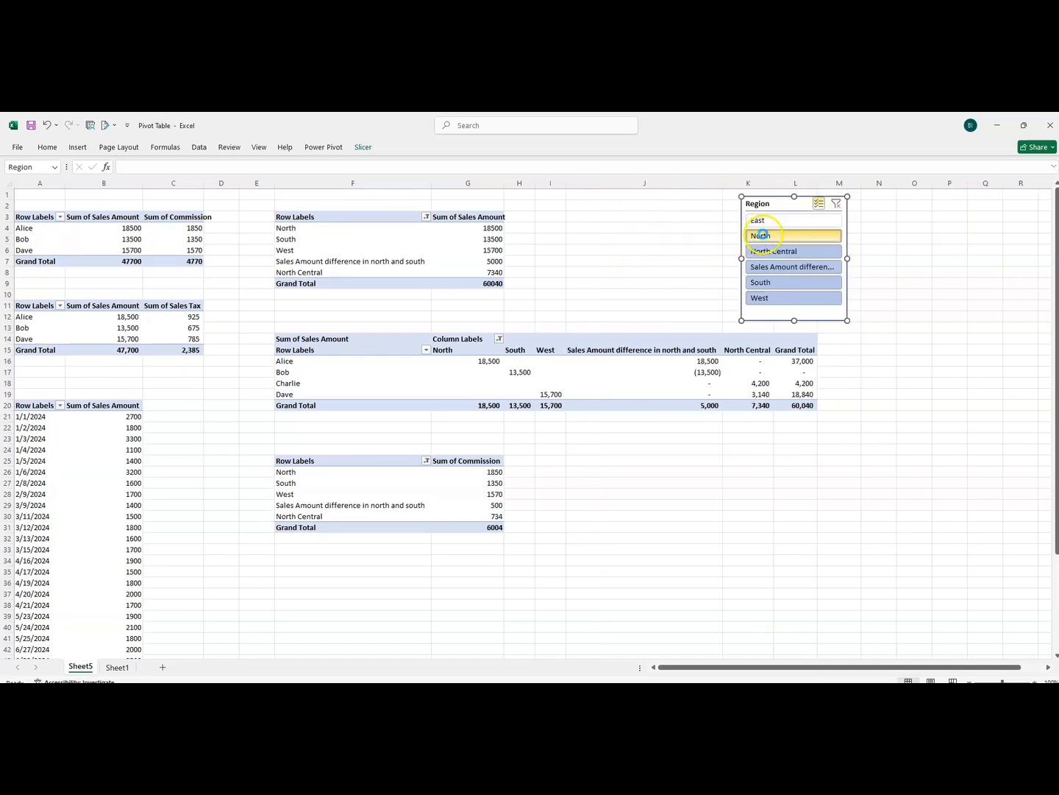
click(778, 237)
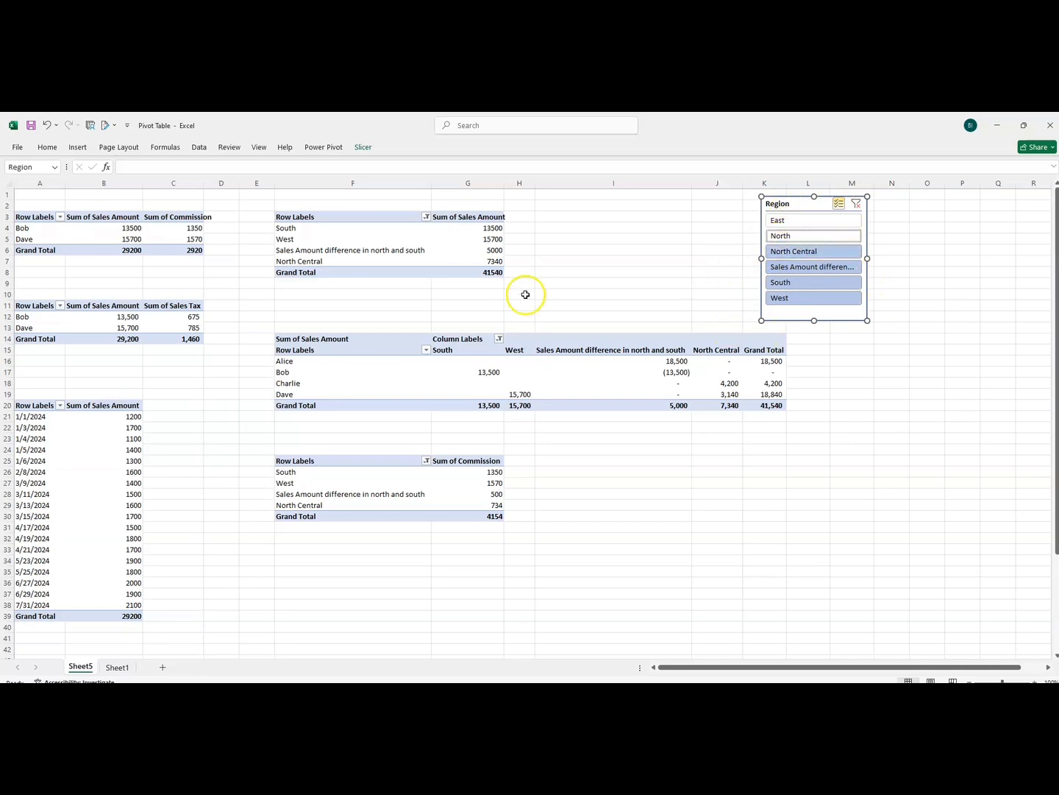
click(858, 204)
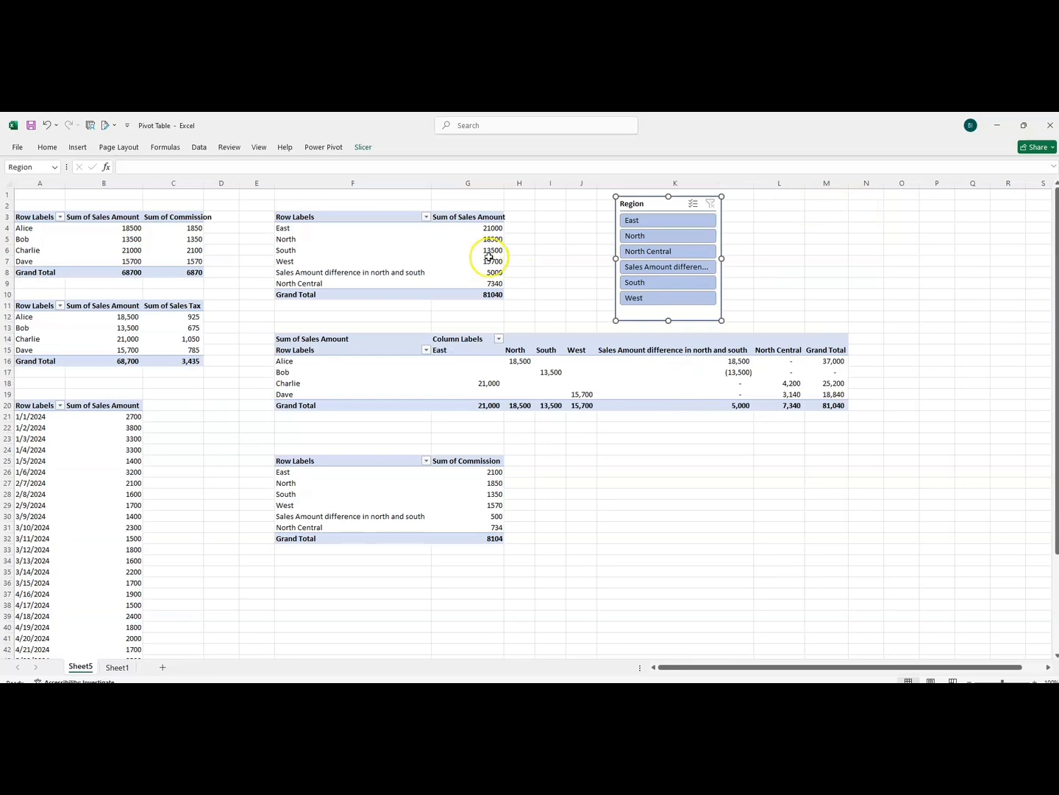
Filter all pivot tables by East, North, North Central and the sales amount difference item, one after another
click(647, 220)
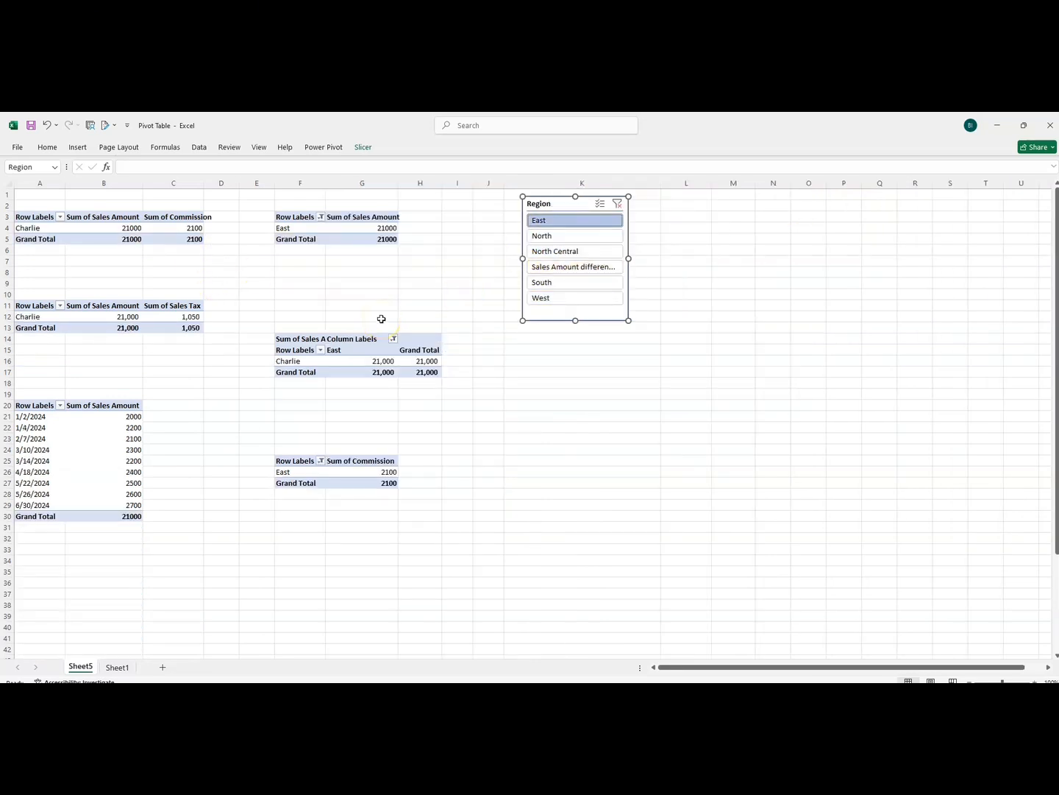
click(553, 238)
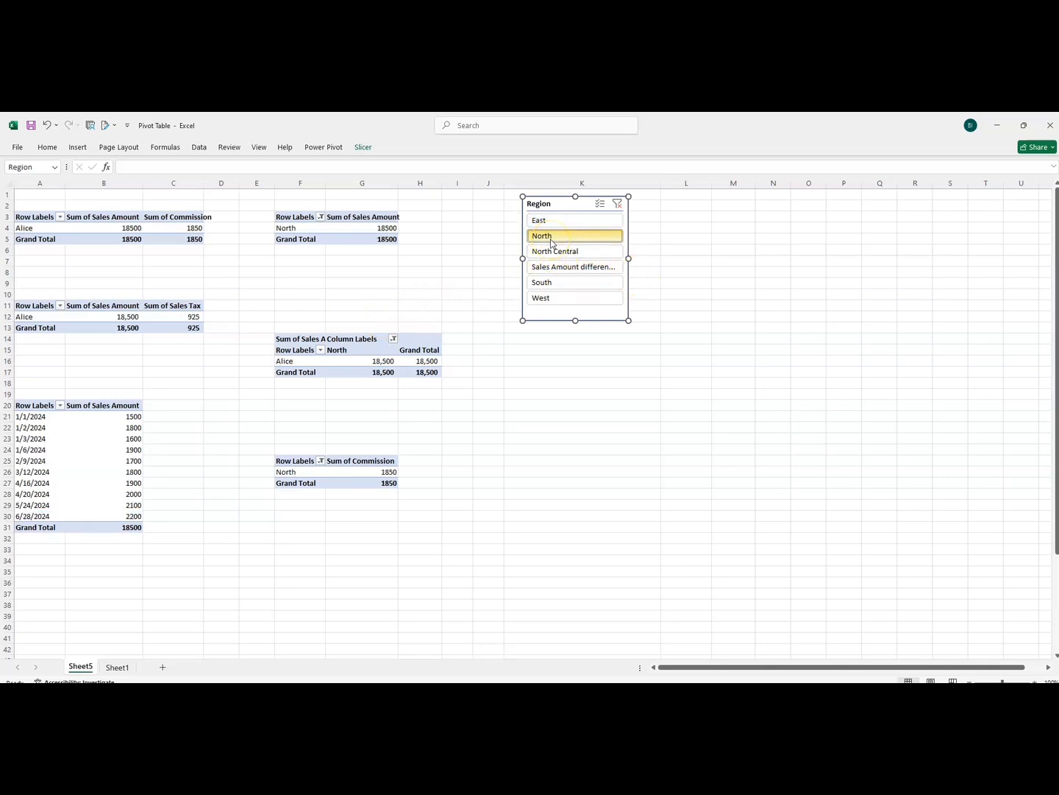
click(553, 251)
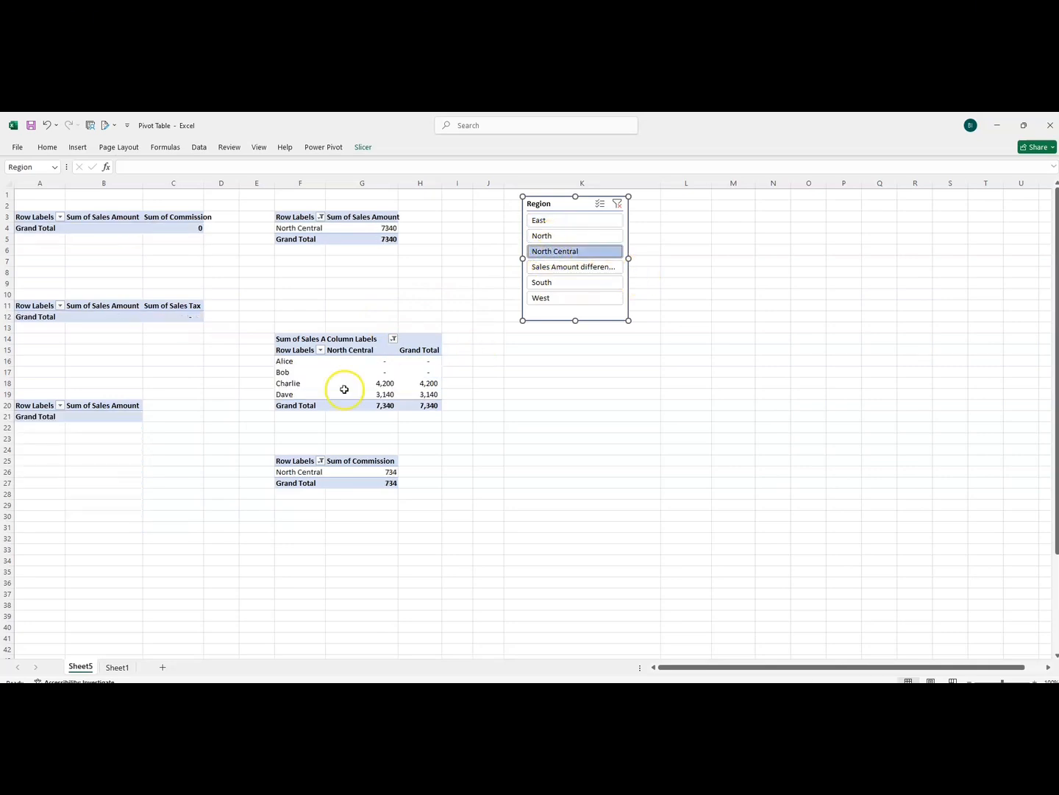
click(557, 269)
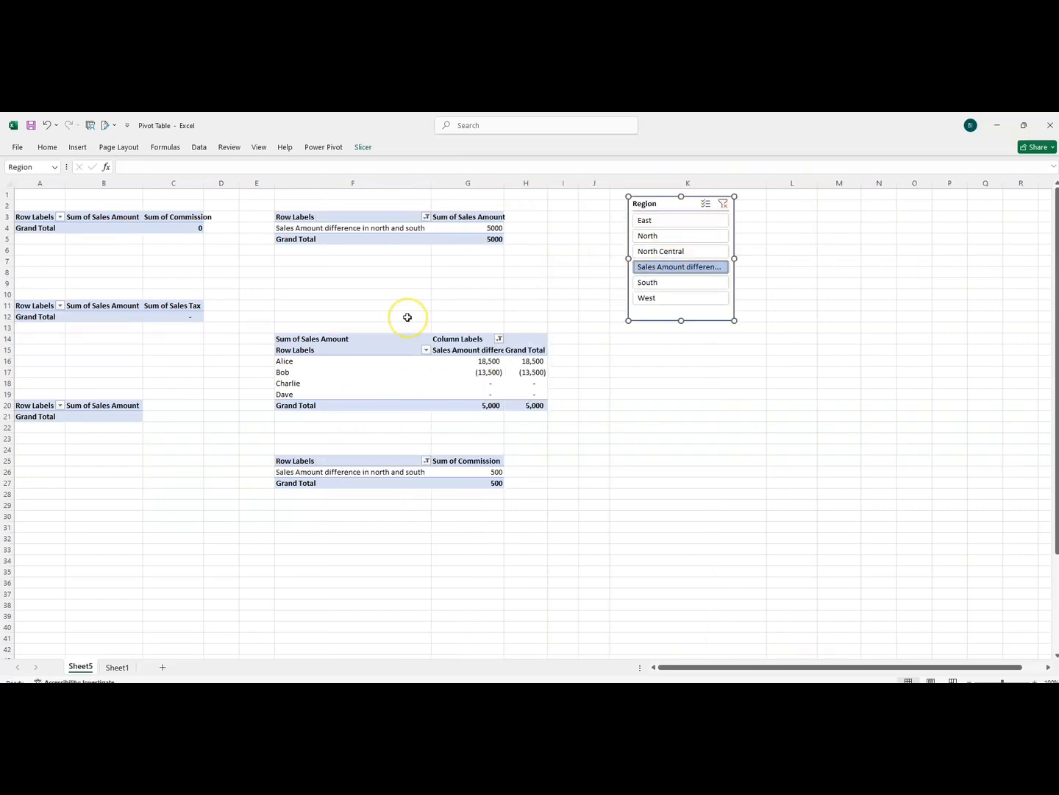
Clear the Region slicer filter and rename the pivot table of sales amount and commission by salesperson as Sales by salesperson
click(724, 203)
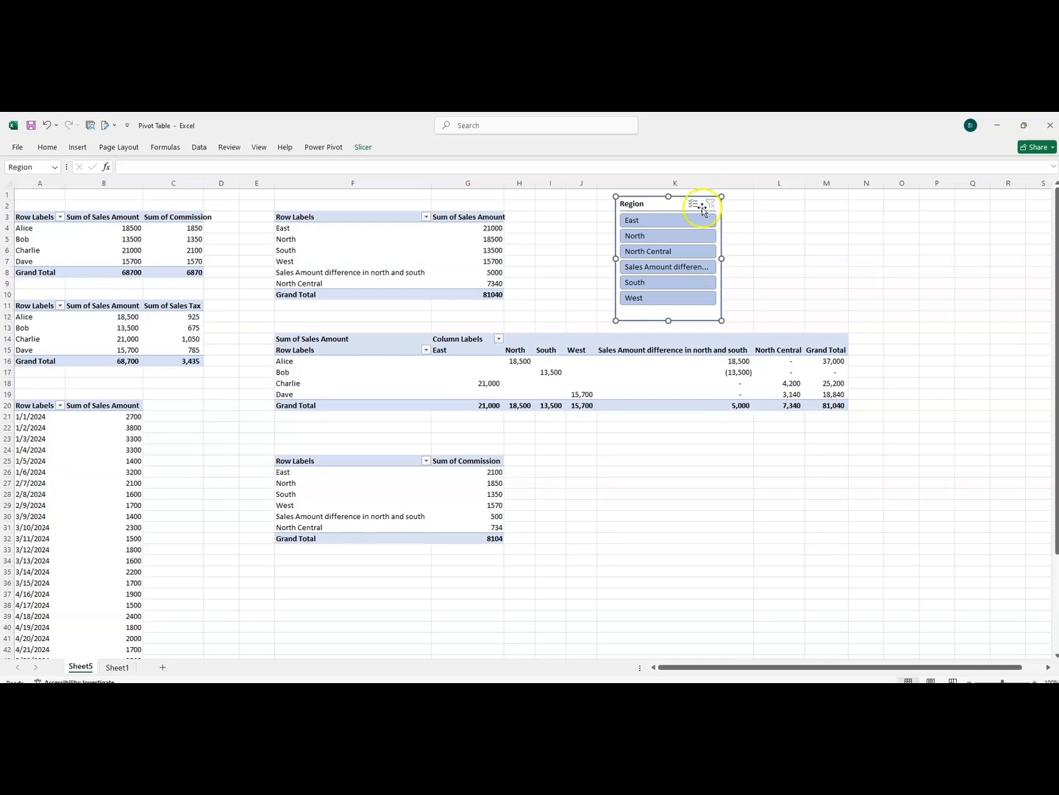
click(83, 232)
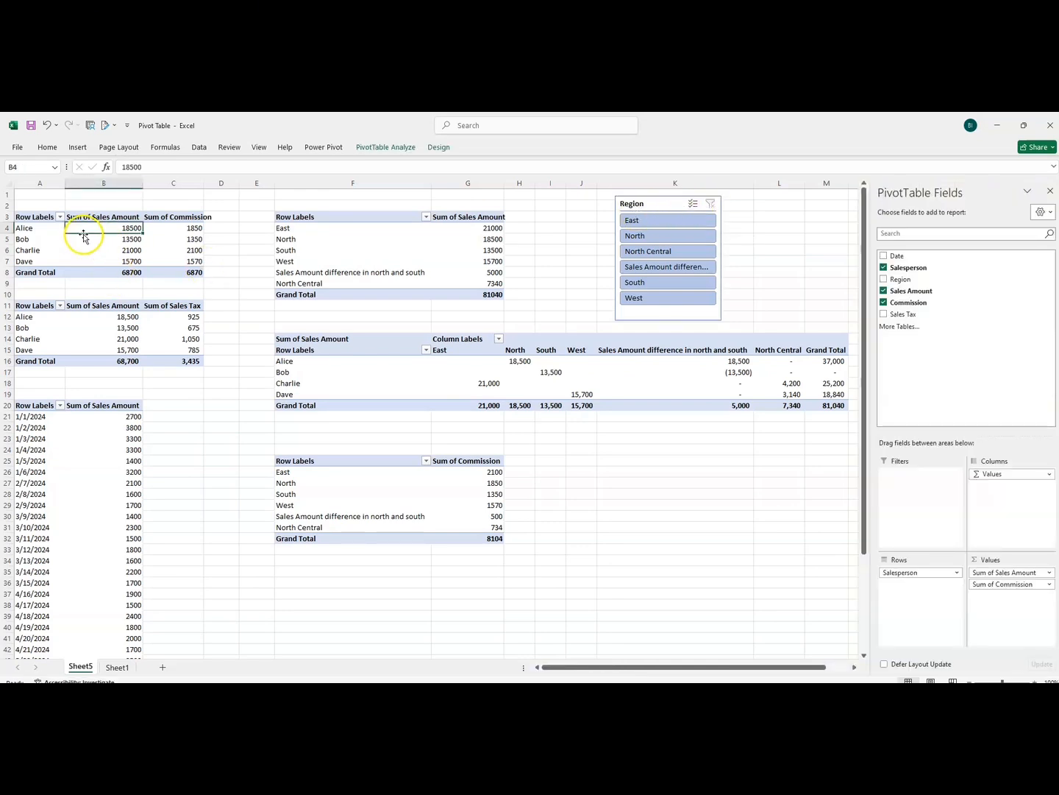
right_click(83, 228)
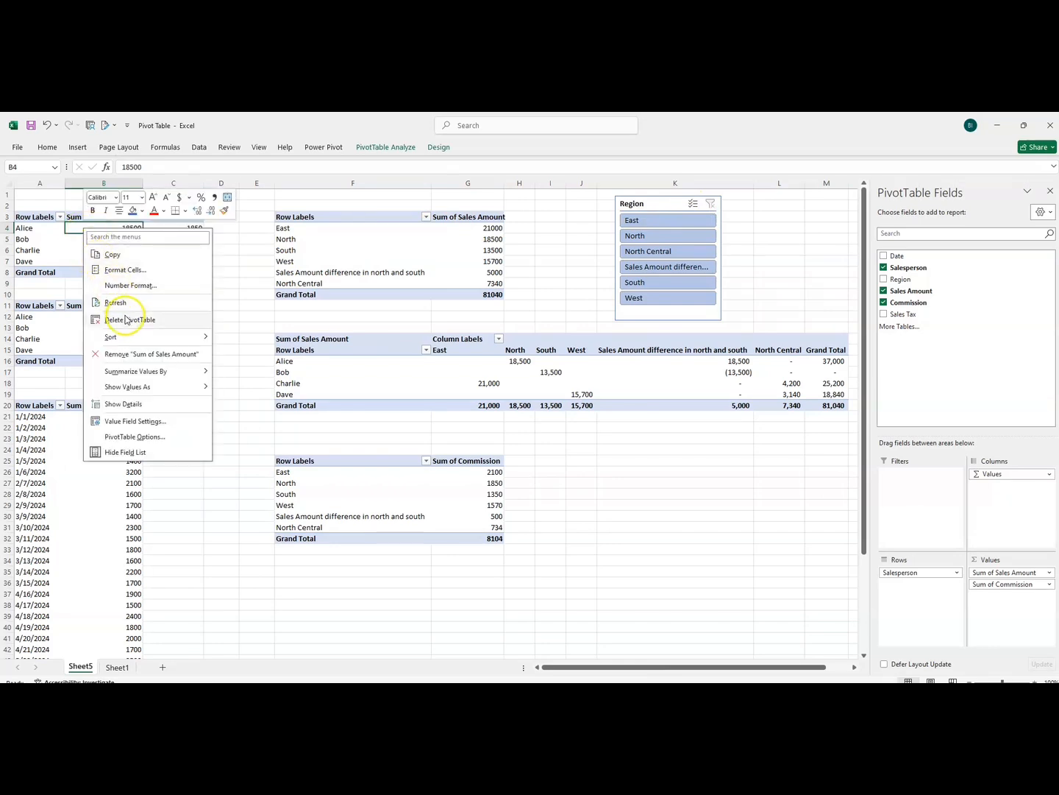
click(133, 439)
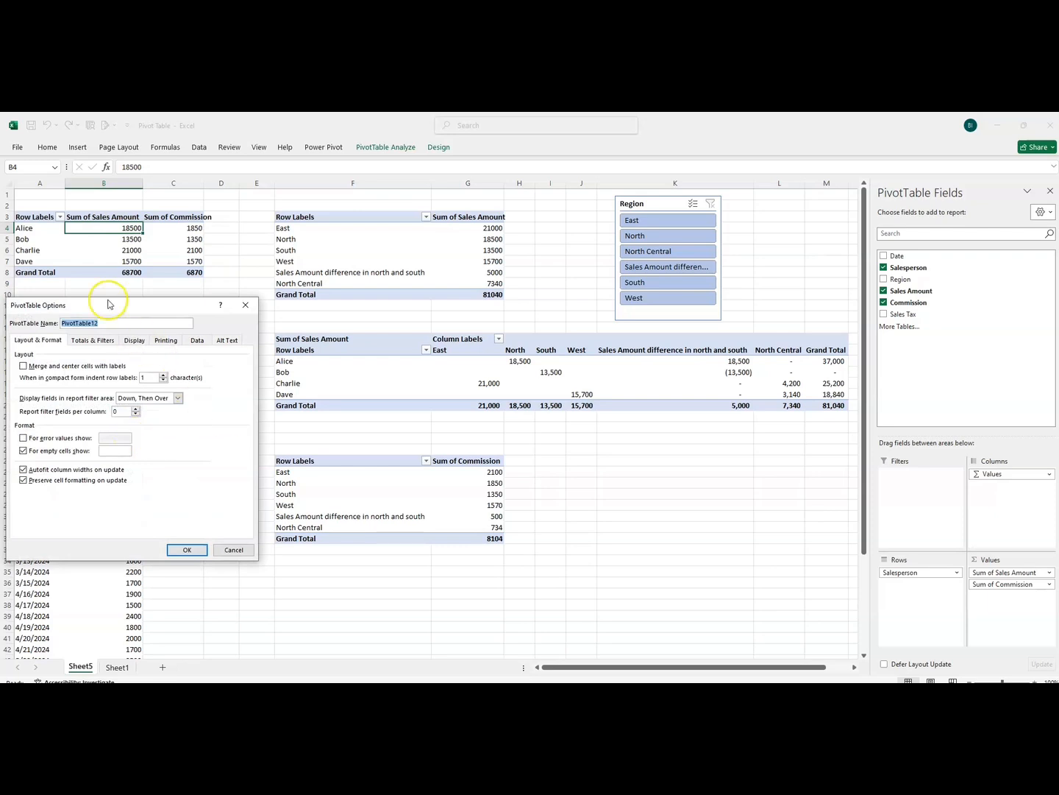
drag(109, 303, 214, 267)
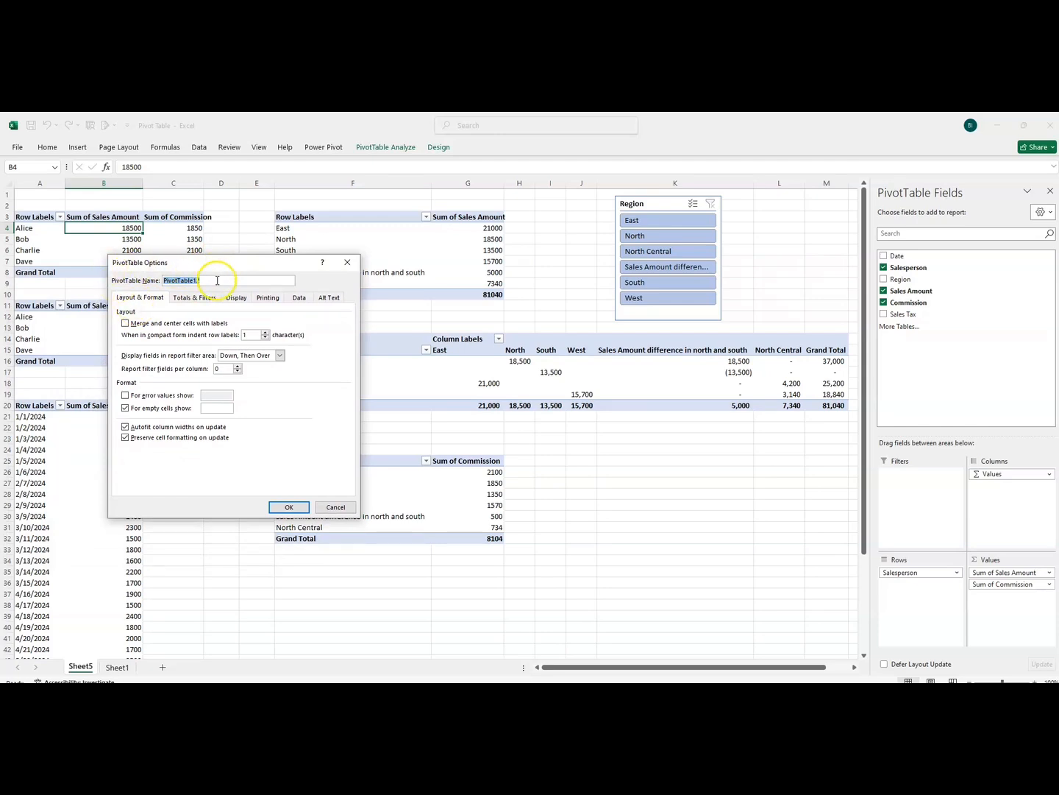
drag(217, 281, 164, 280)
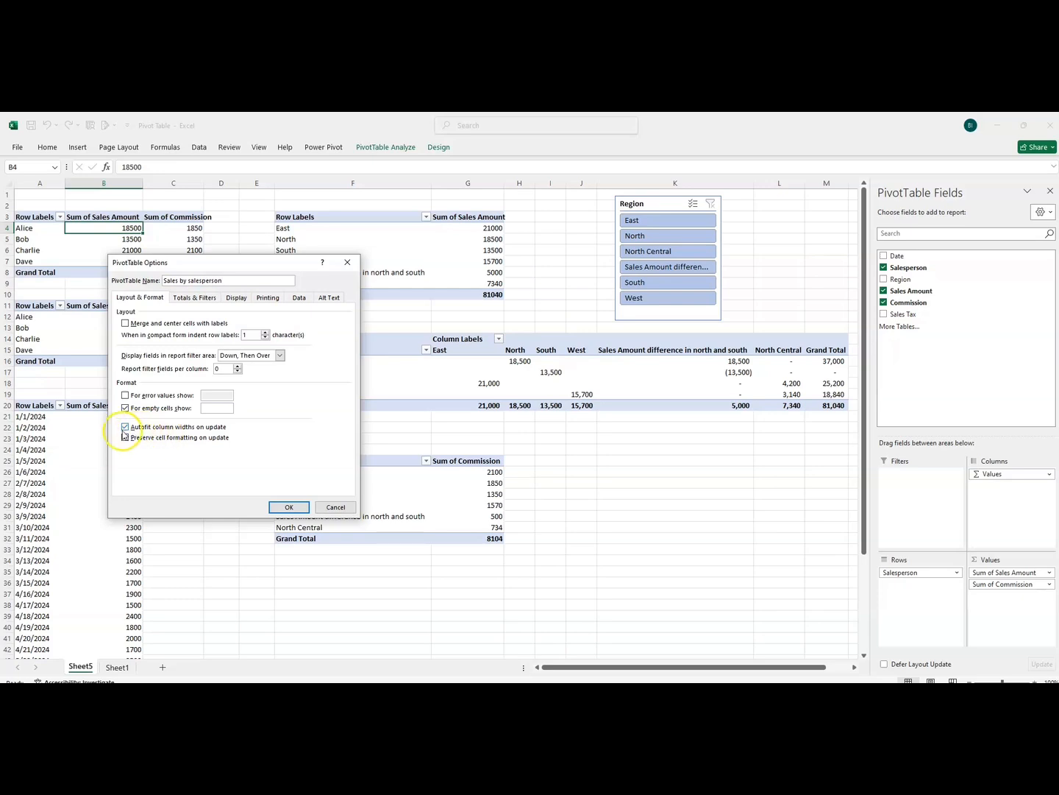
Turn off autofitting column widths on update for the Sales by salesperson pivot table, with cell formatting preserved
click(124, 437)
click(125, 428)
click(281, 507)
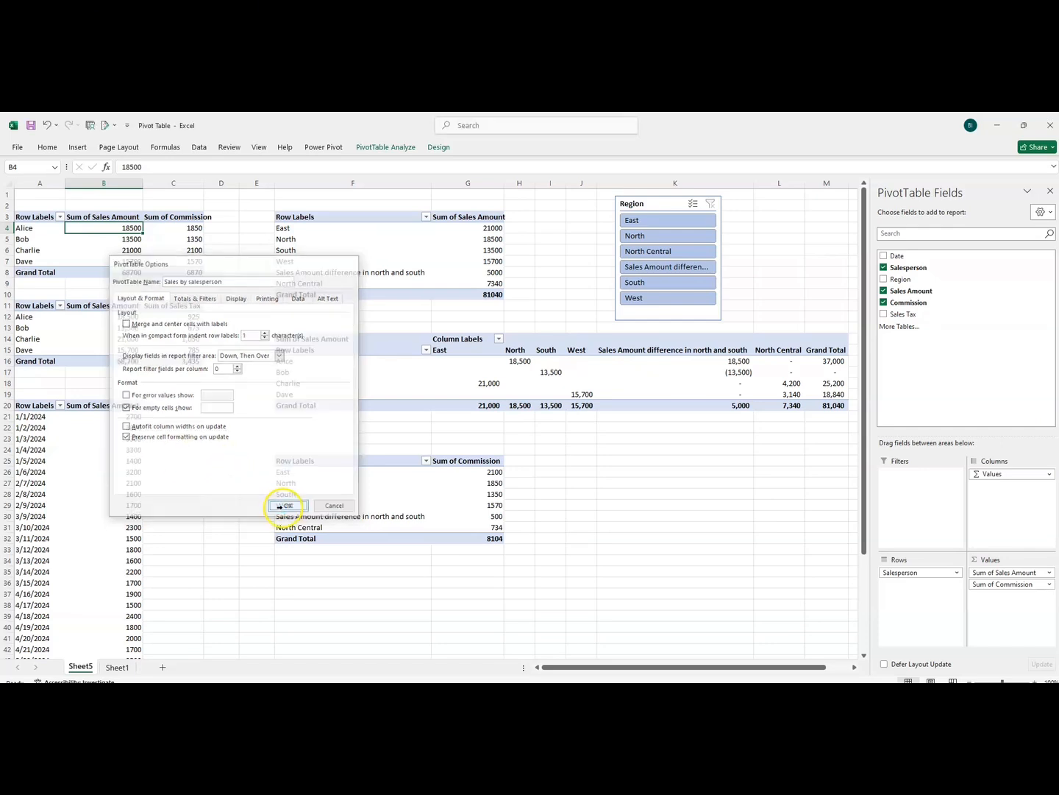
Turn off autofitting column widths on update for the pivot table of sales amount by region
click(291, 231)
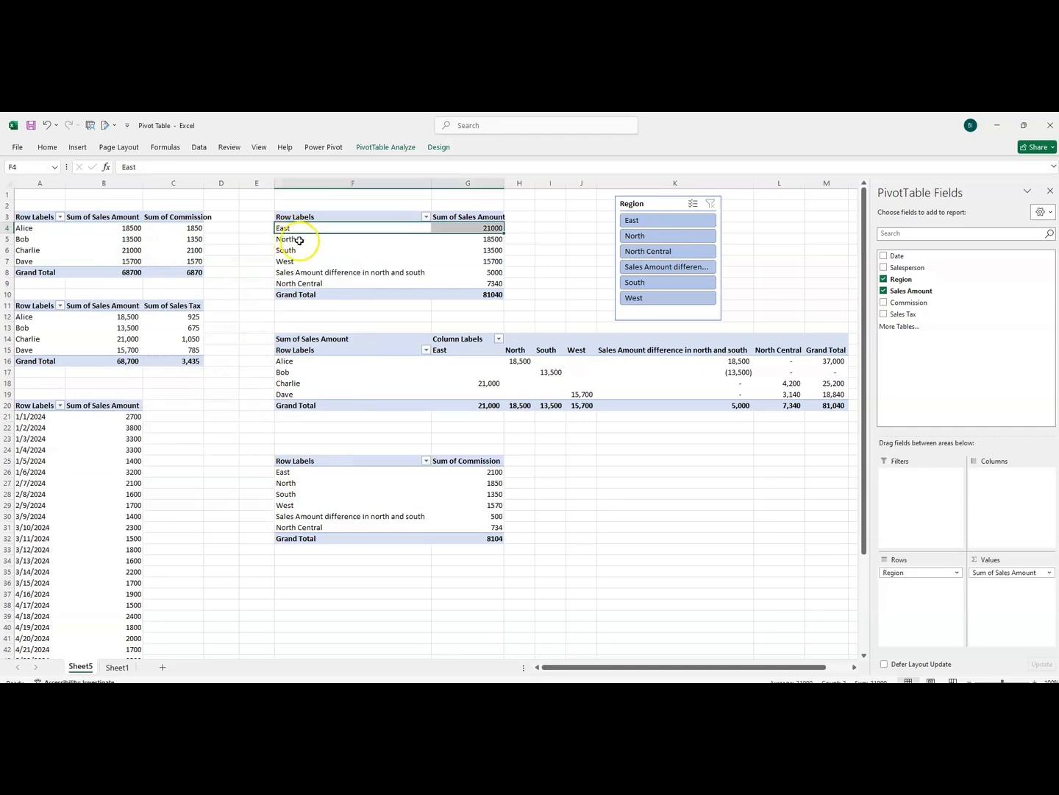
right_click(293, 230)
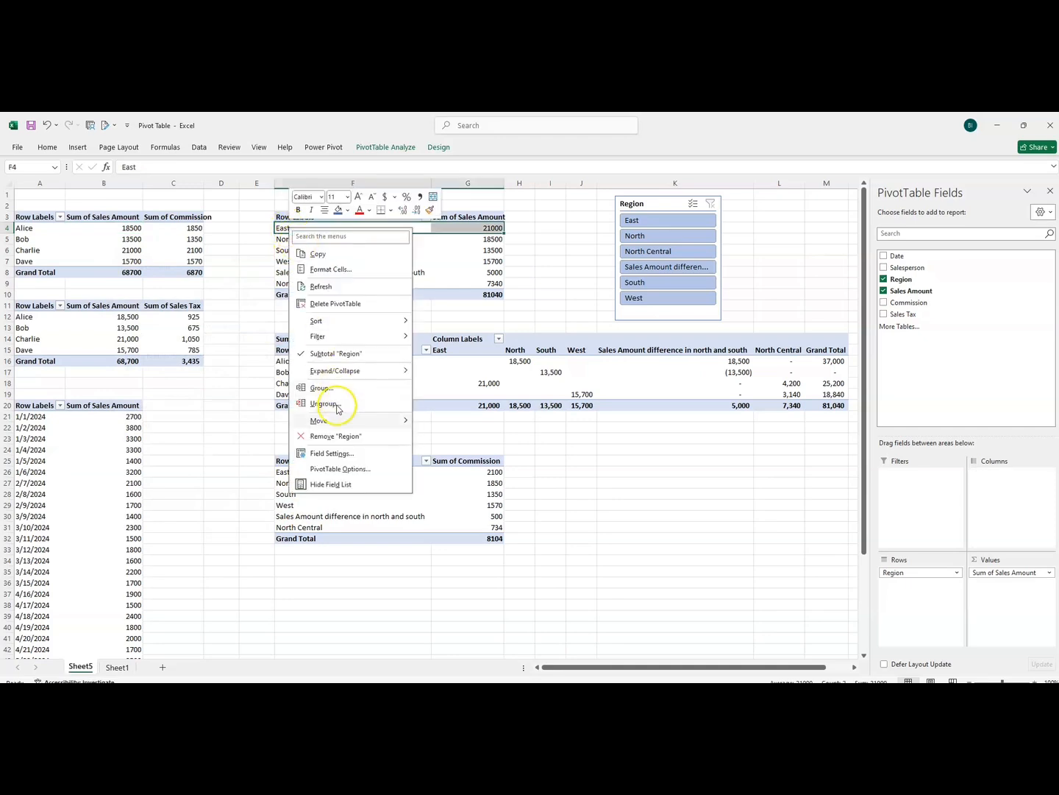
click(339, 468)
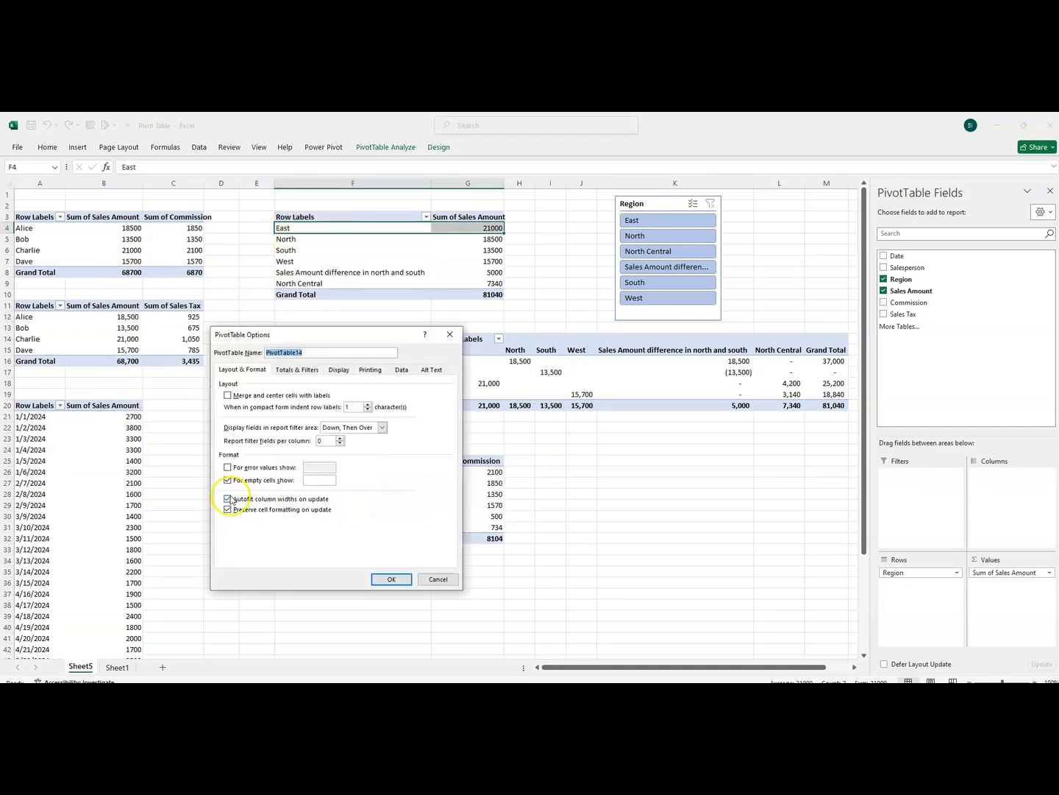
click(228, 499)
click(380, 583)
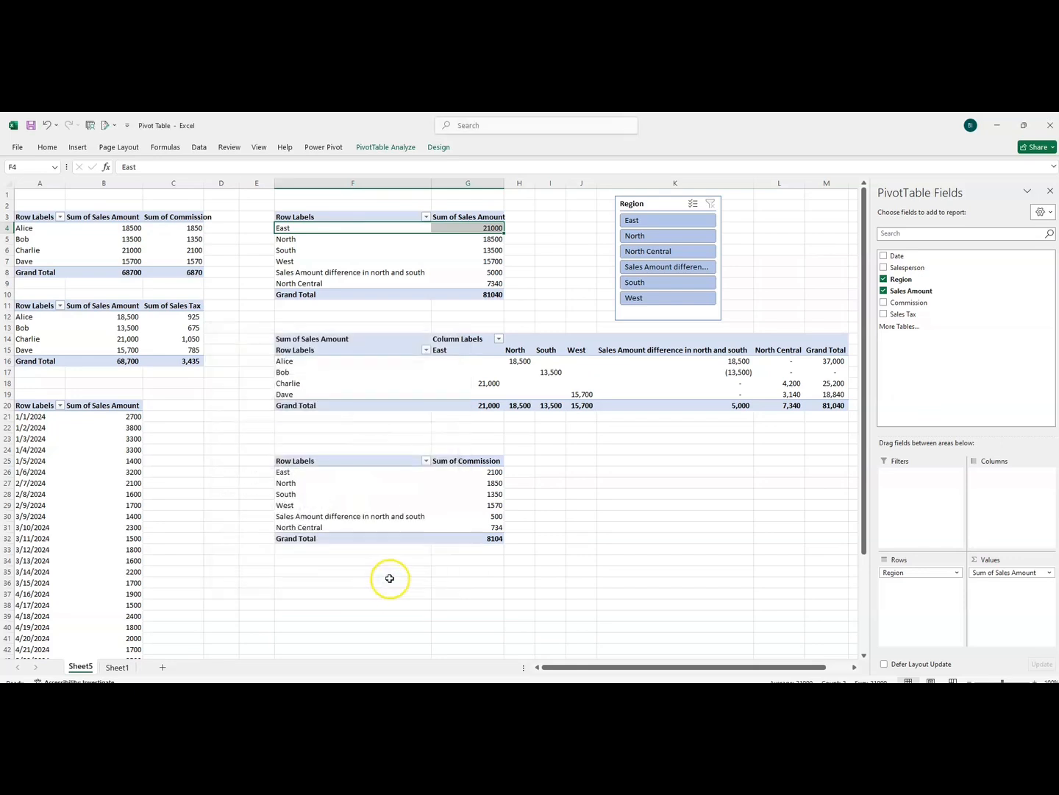
Turn off autofitting column widths on update for the pivot table that crosses salespersons with regions
click(370, 376)
right_click(370, 376)
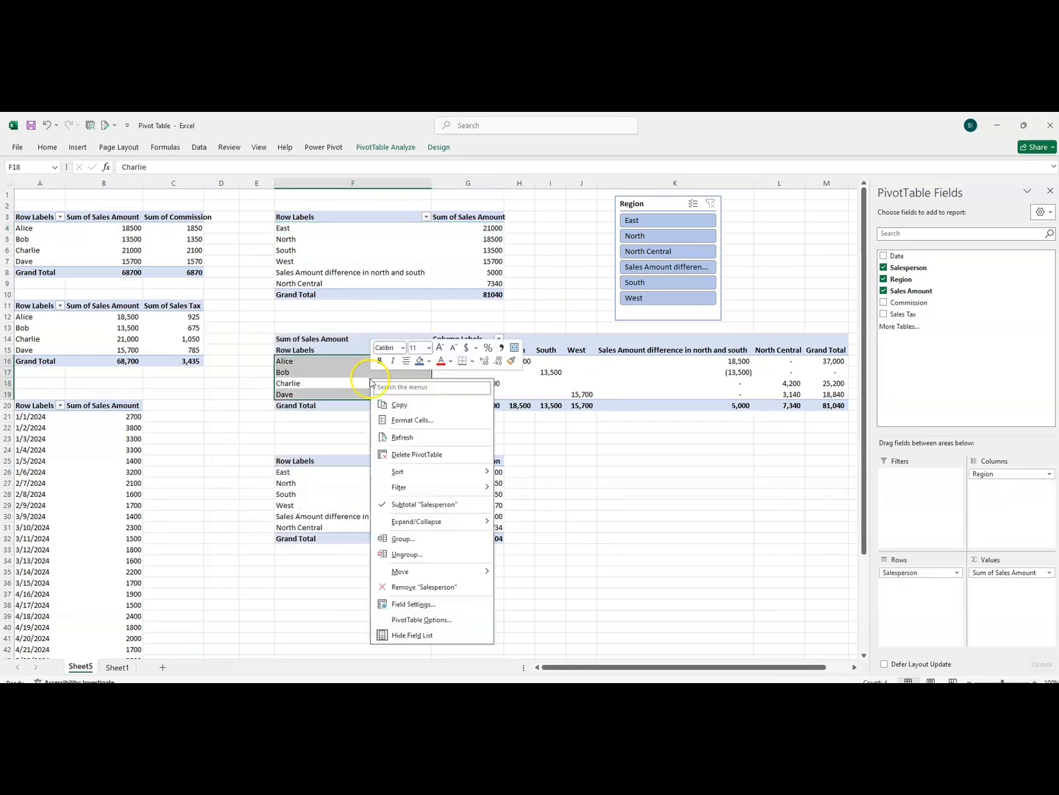
click(411, 618)
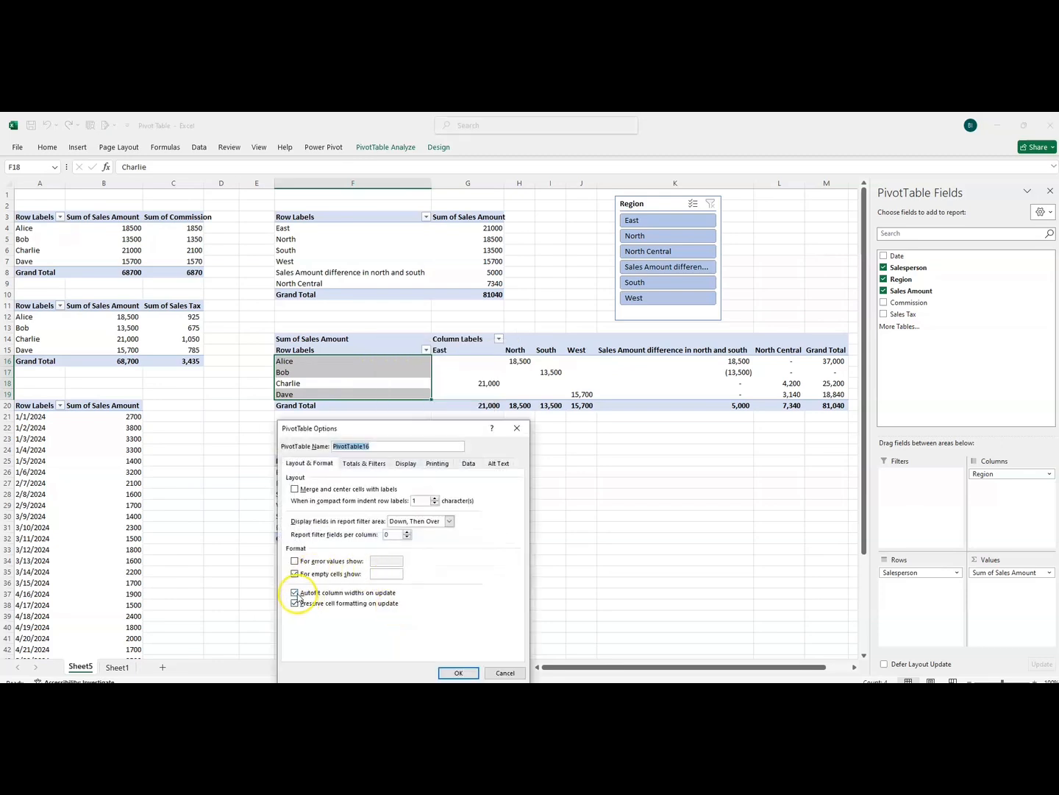
click(295, 593)
click(459, 672)
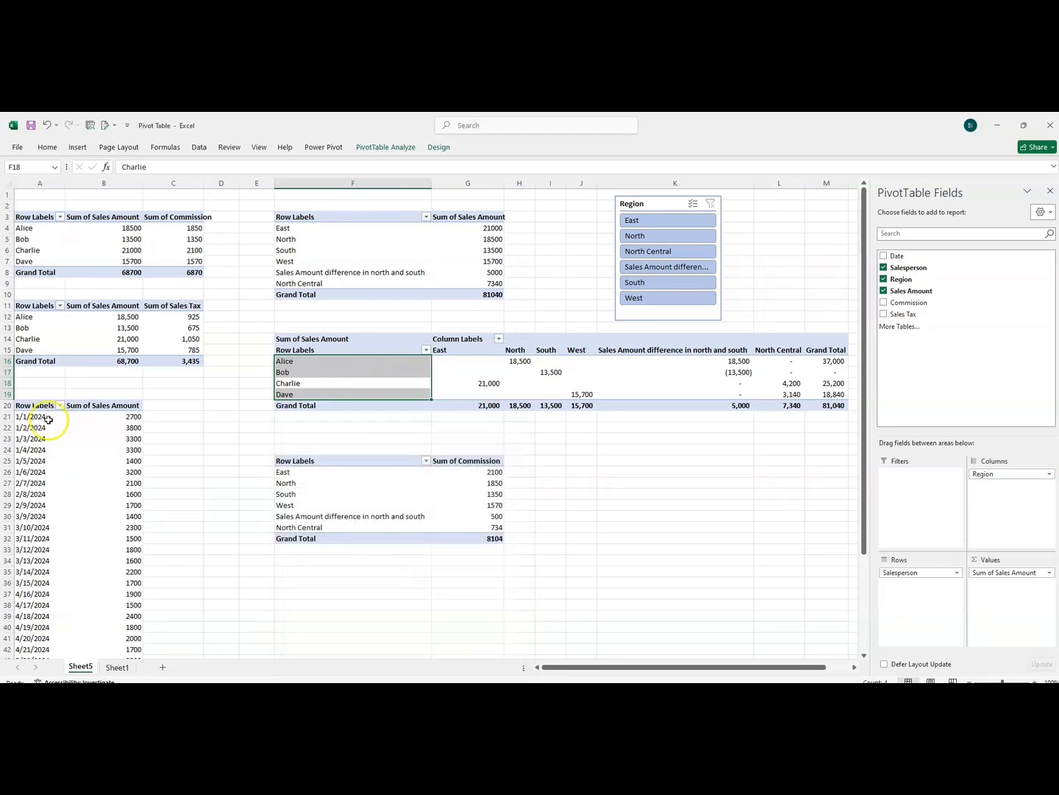
Turn off autofitting column widths on update for the pivot table of sales amount by date
click(49, 419)
right_click(49, 425)
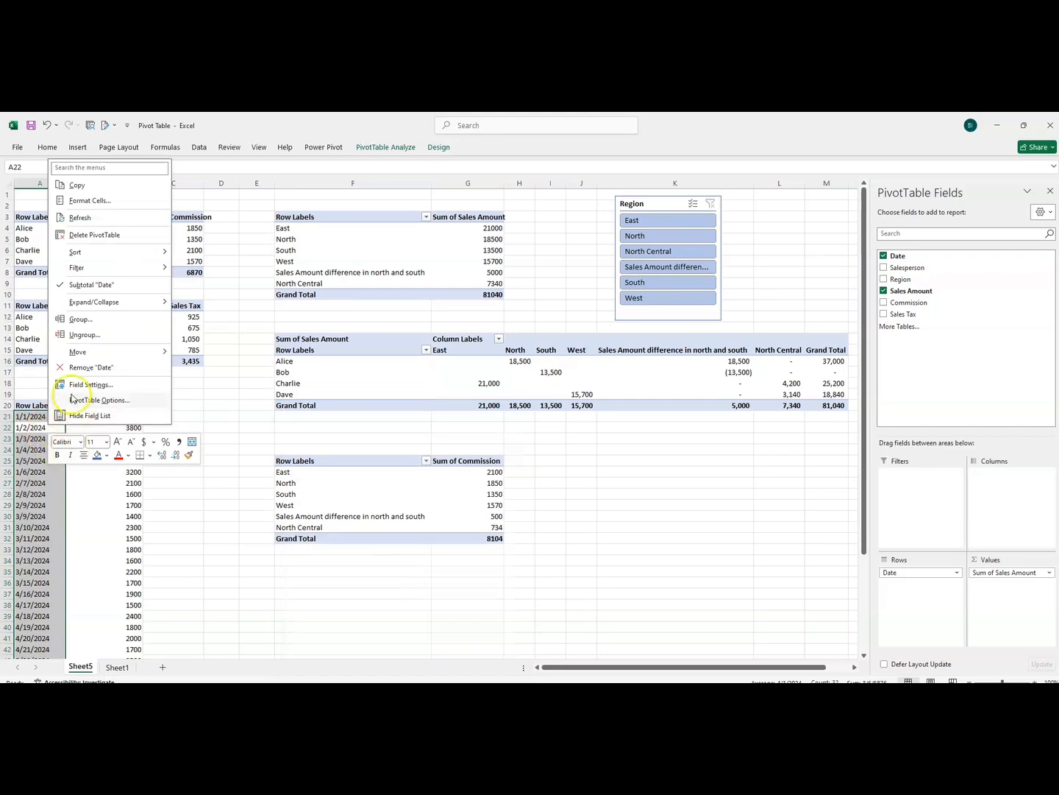
click(72, 398)
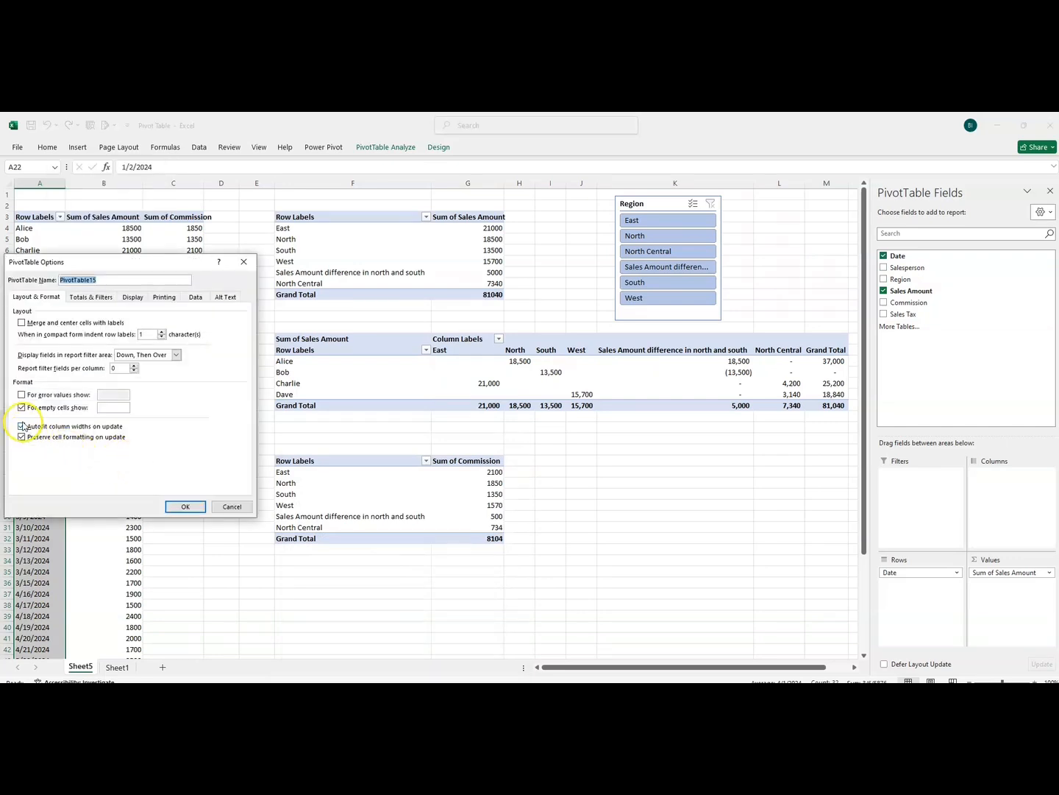
click(23, 426)
click(180, 506)
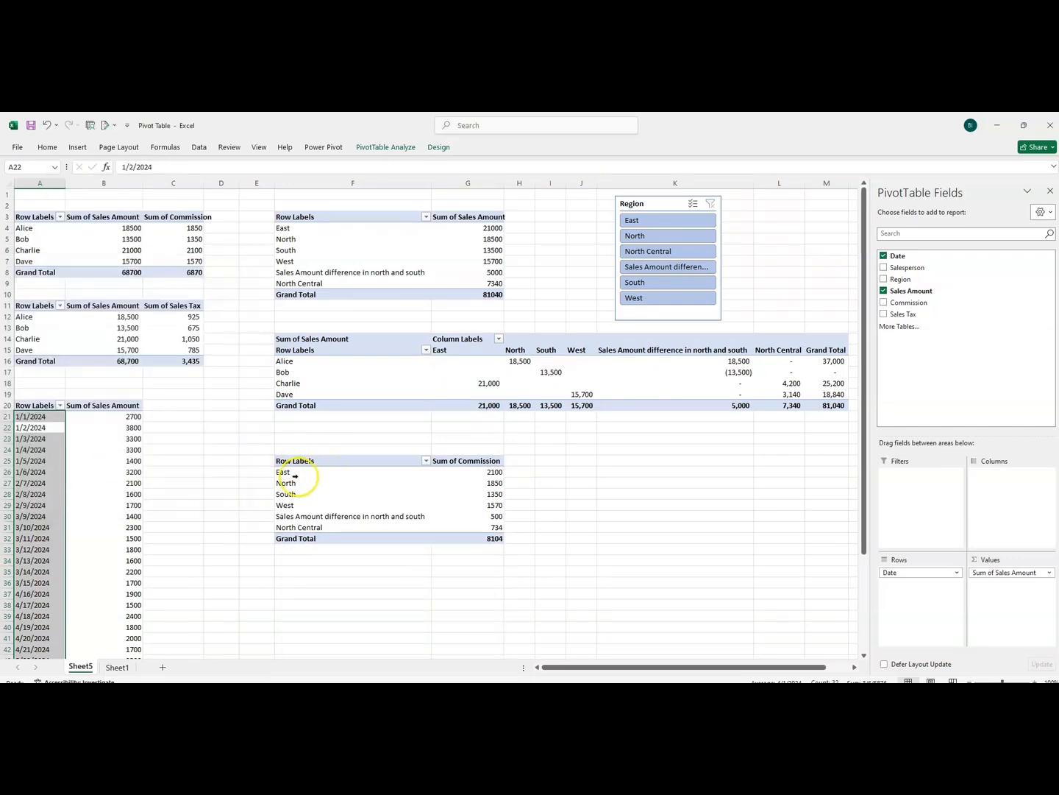
Turn off autofitting column widths on update for the pivot table of commission by region
click(293, 474)
click(293, 515)
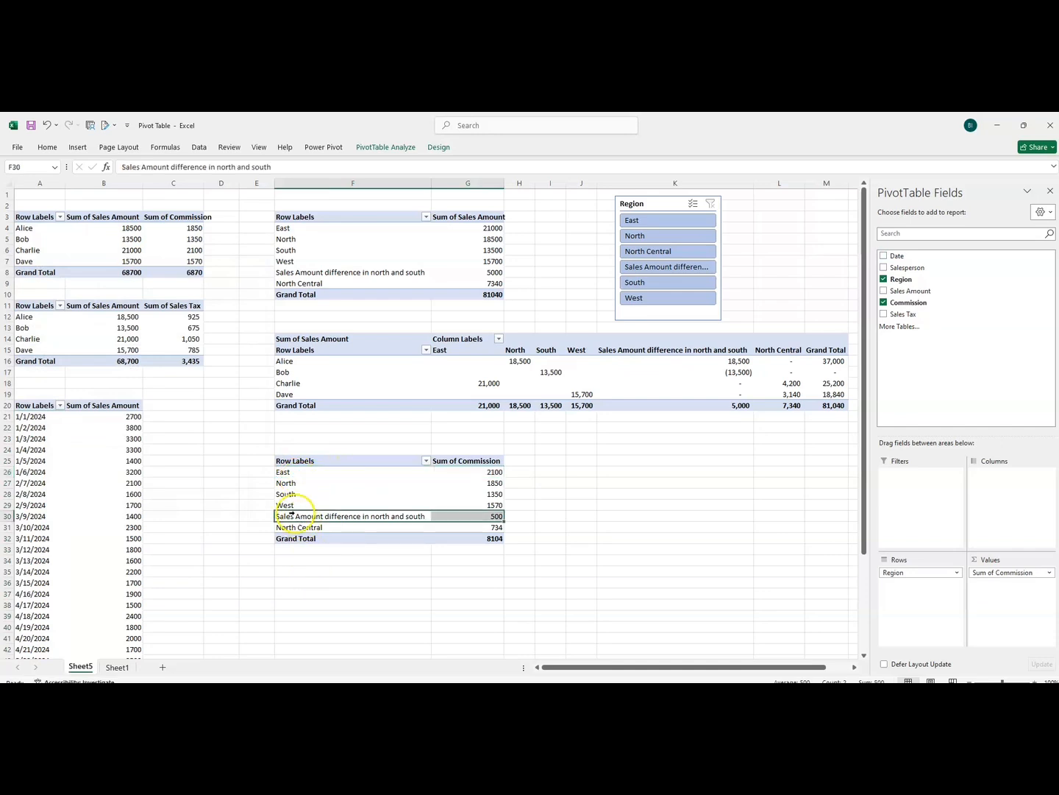
right_click(292, 515)
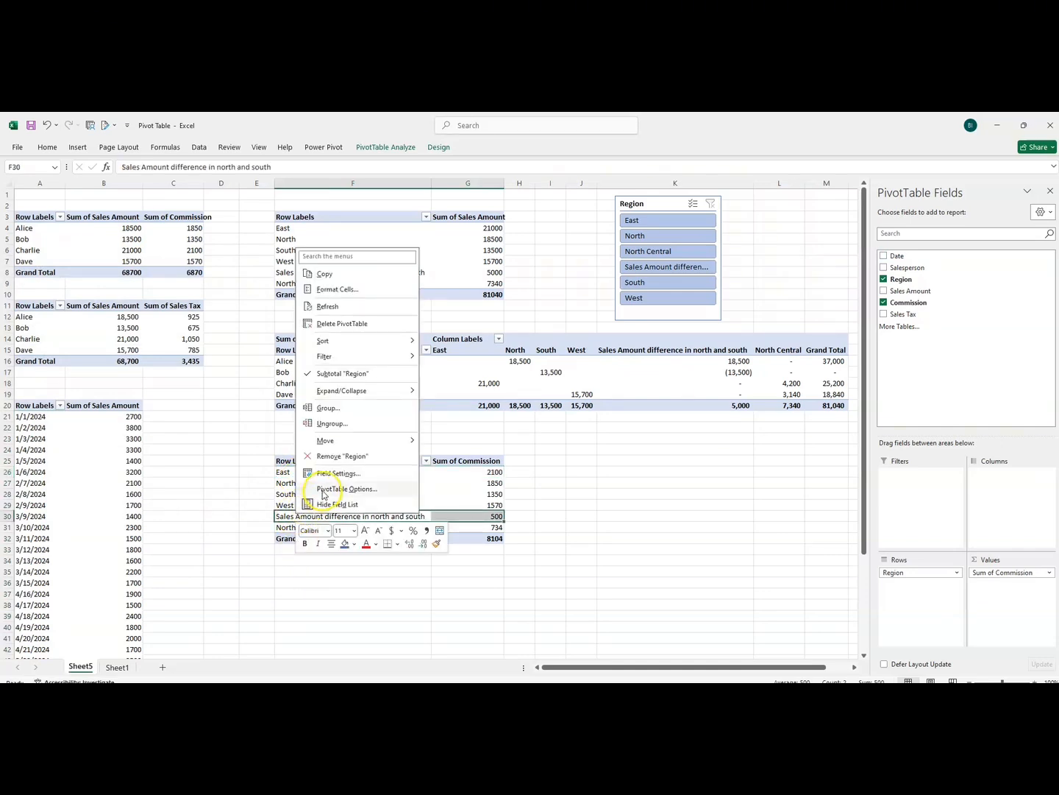
click(322, 490)
click(213, 521)
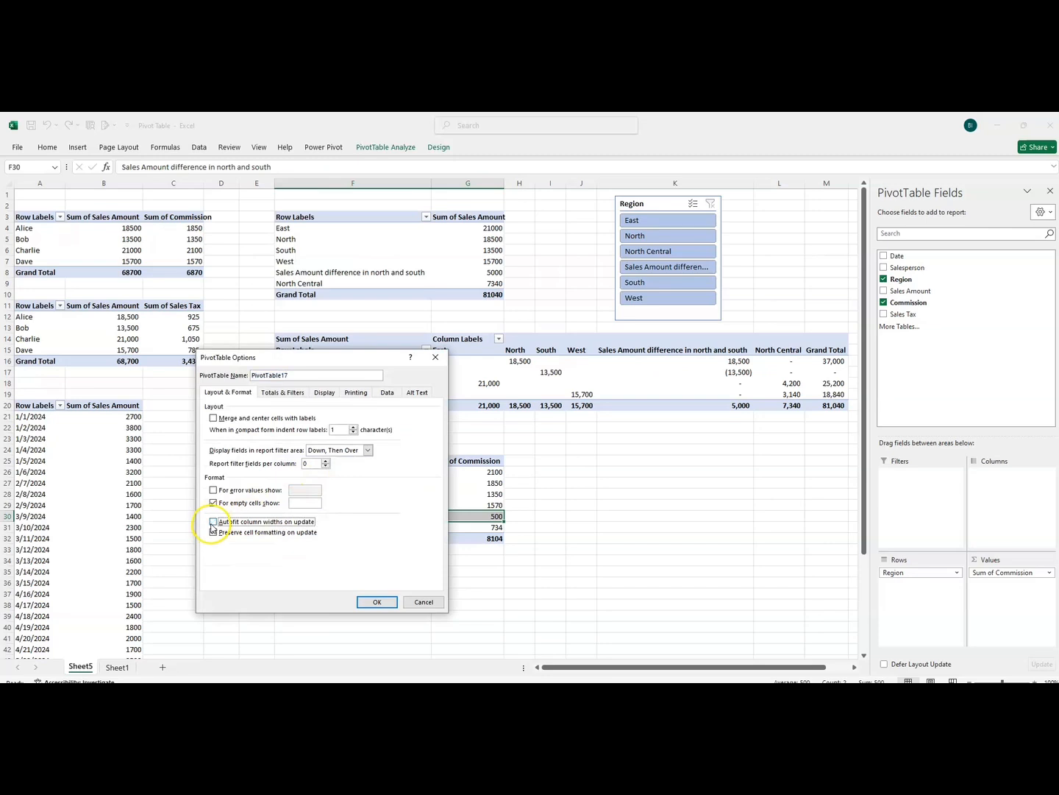
click(376, 601)
Turn off autofitting column widths on update for the pivot table of sales amount and sales tax by salesperson
click(66, 340)
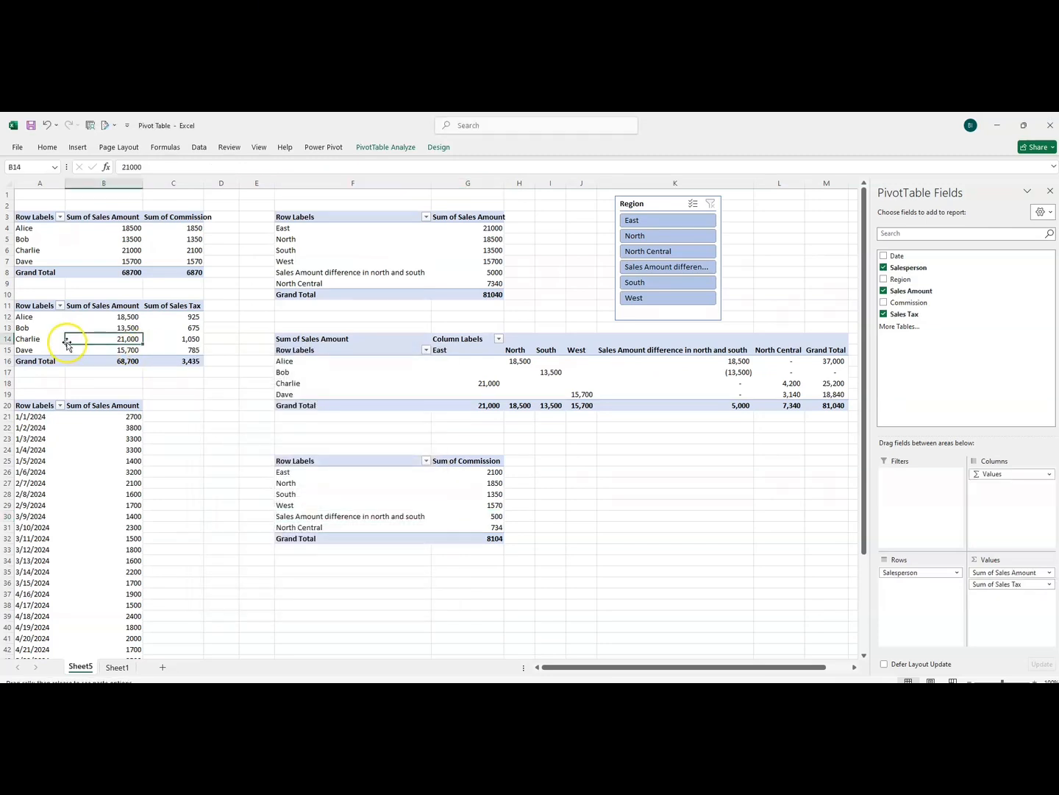
right_click(82, 339)
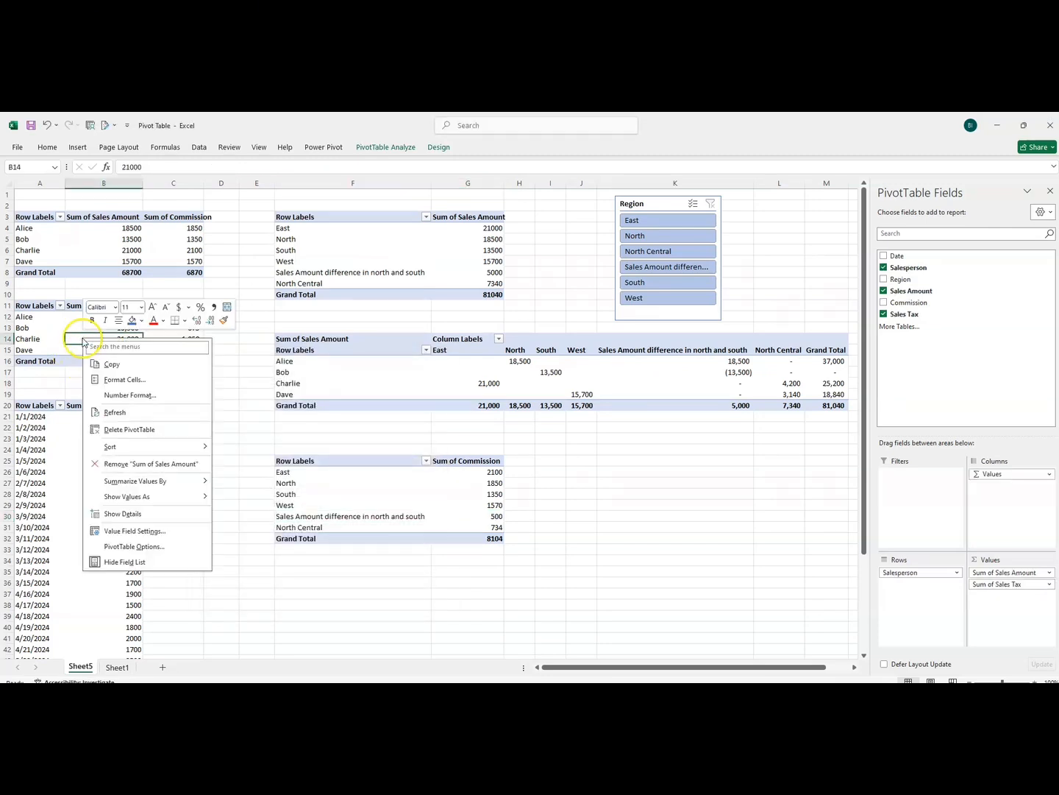
click(114, 548)
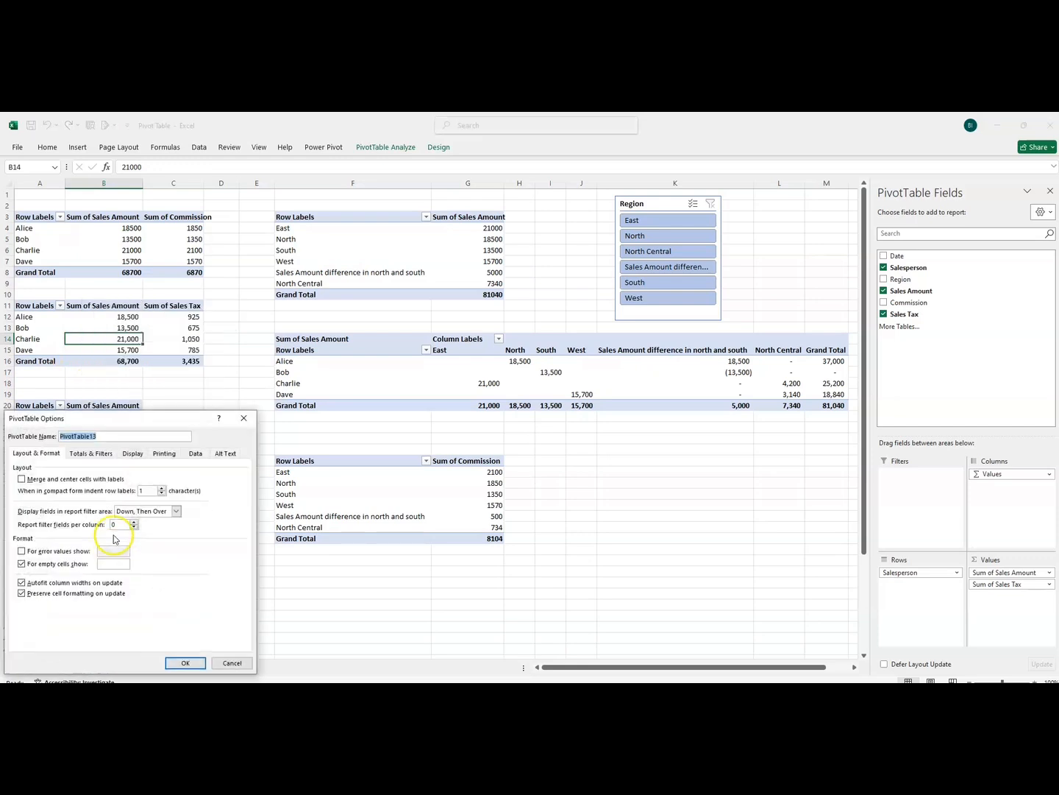
click(21, 583)
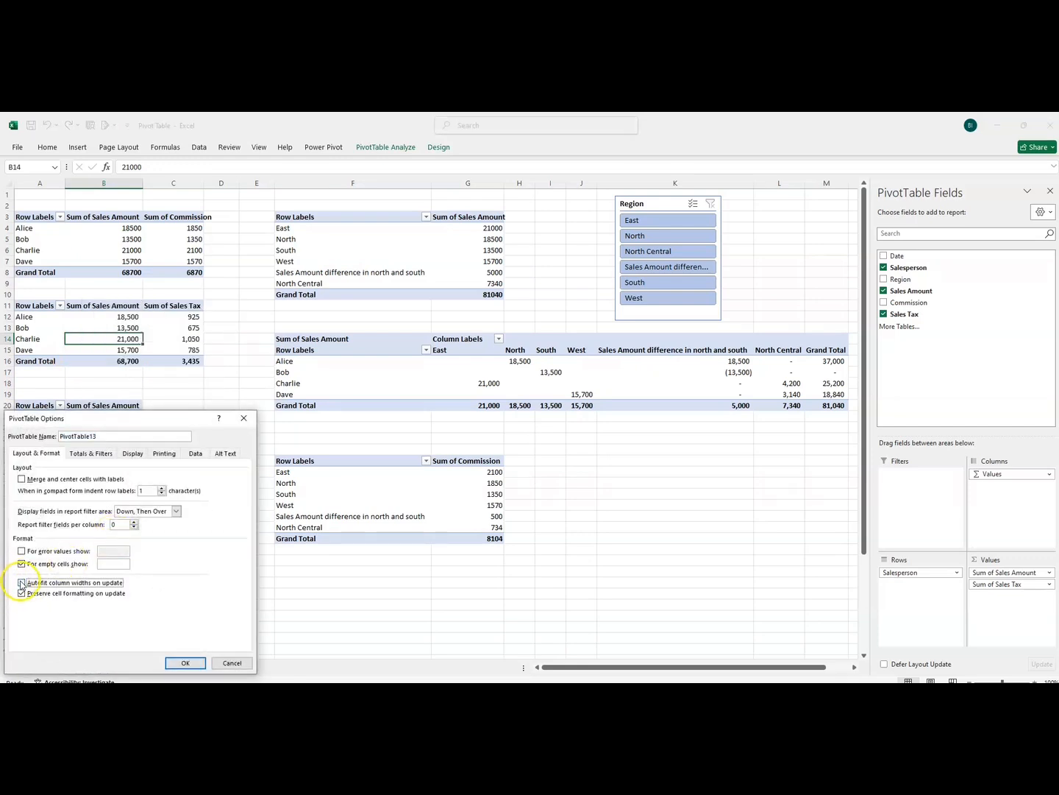
click(181, 664)
Check the column width autofit setting in the options of the pivot table that crosses salespersons with regions
click(398, 361)
right_click(401, 361)
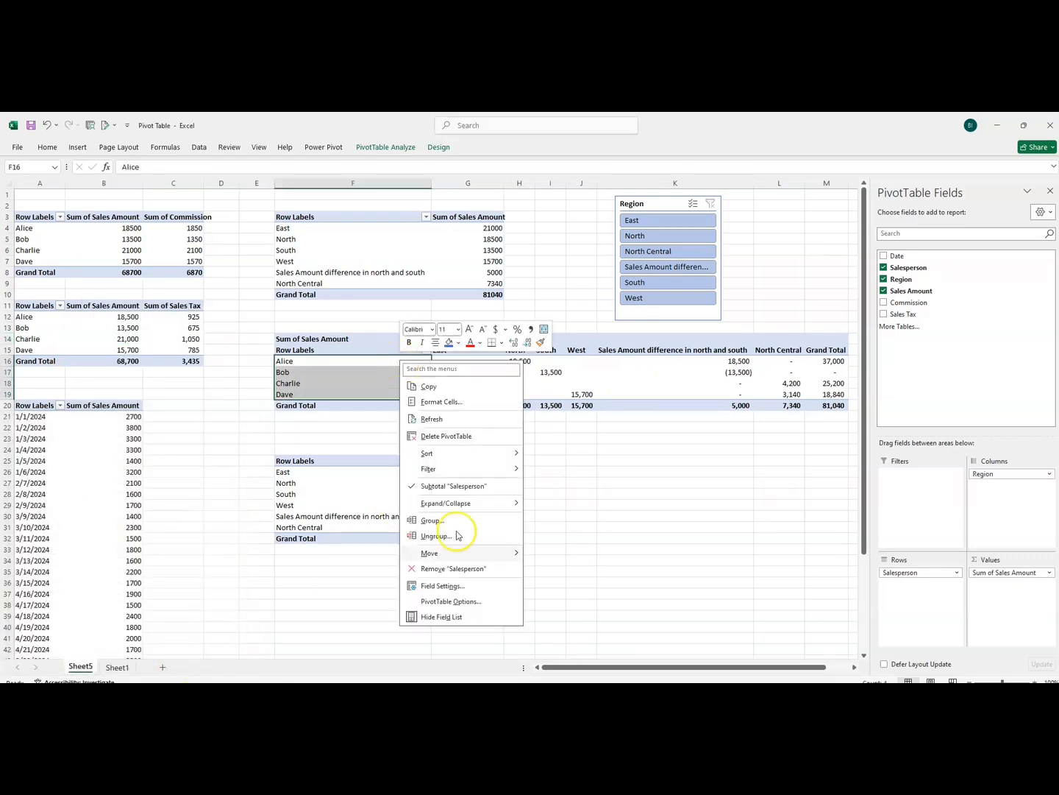
click(453, 601)
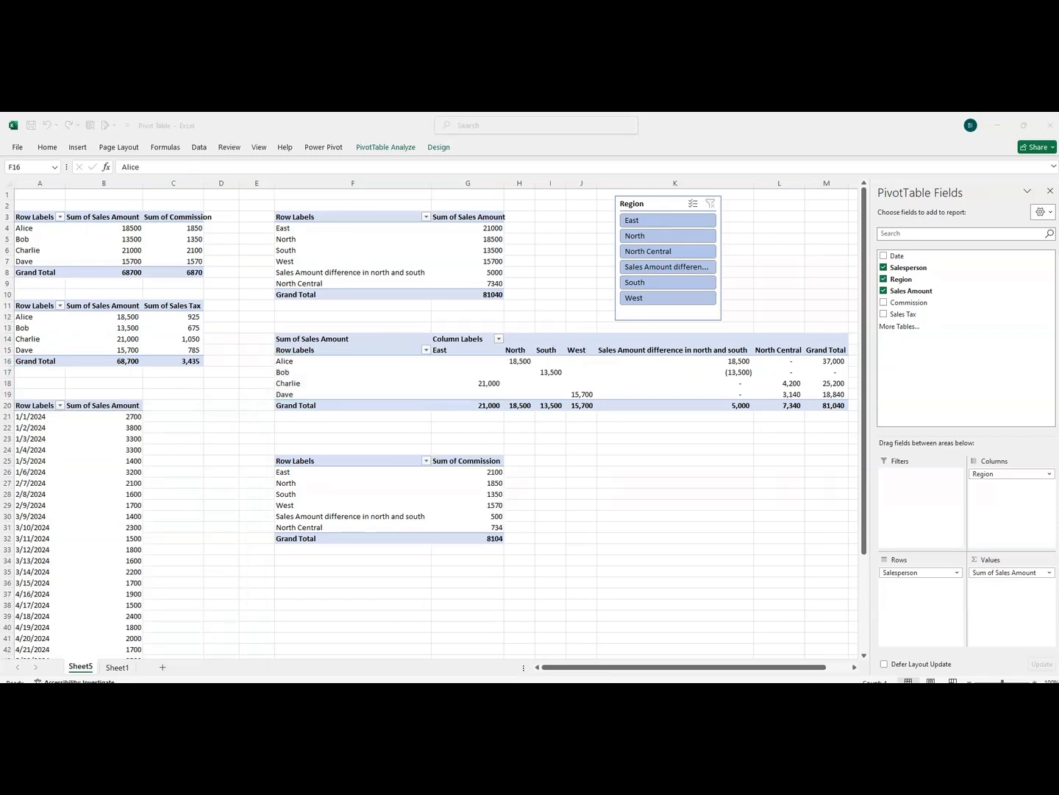
right_click(366, 369)
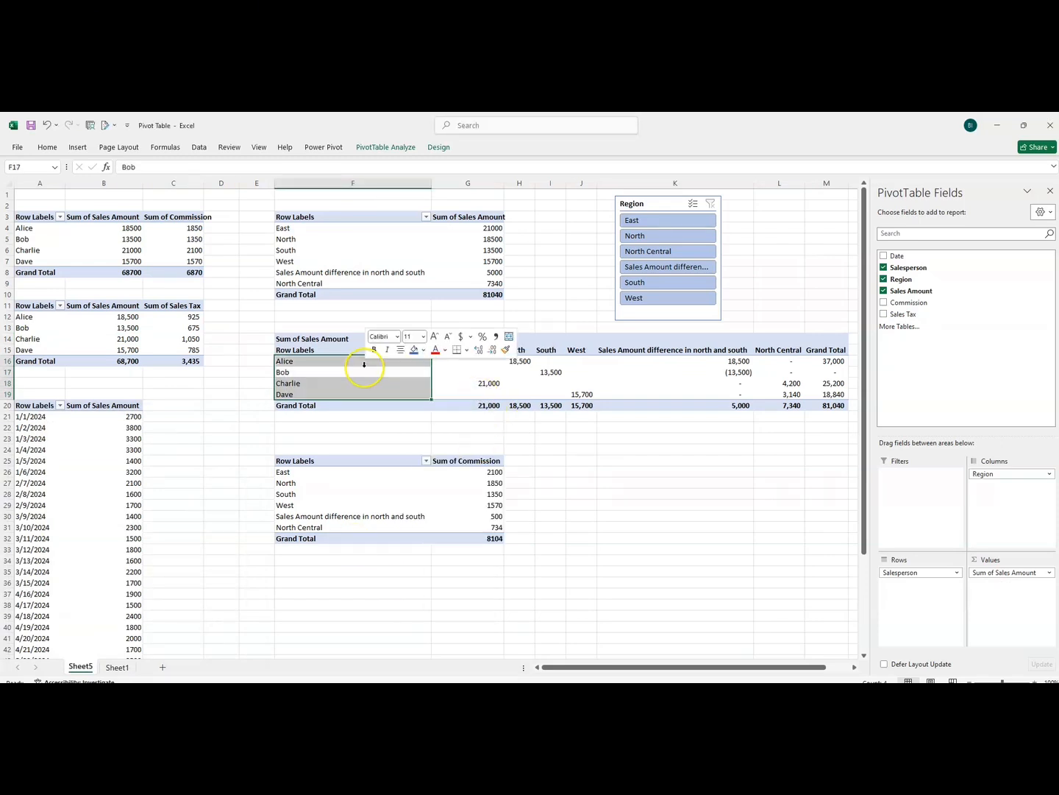
click(396, 614)
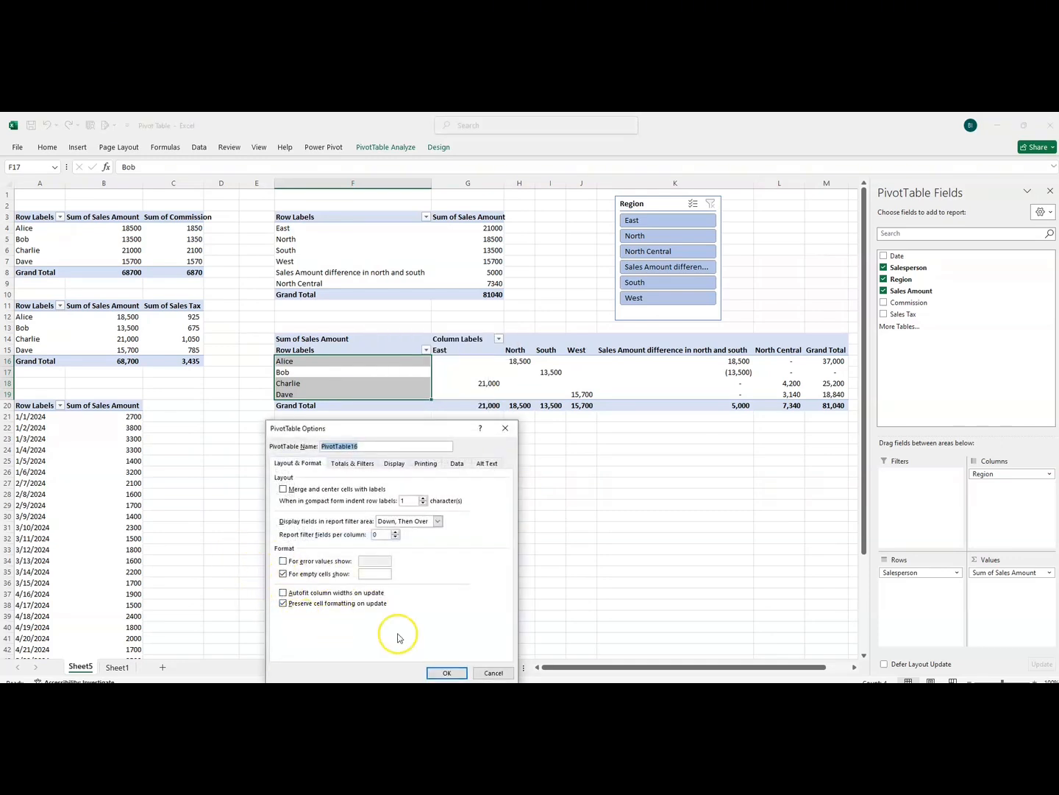
click(443, 671)
Filter the pivot tables by East, North Central, the sales amount difference and South in turn, and fit column H to its contents
click(667, 221)
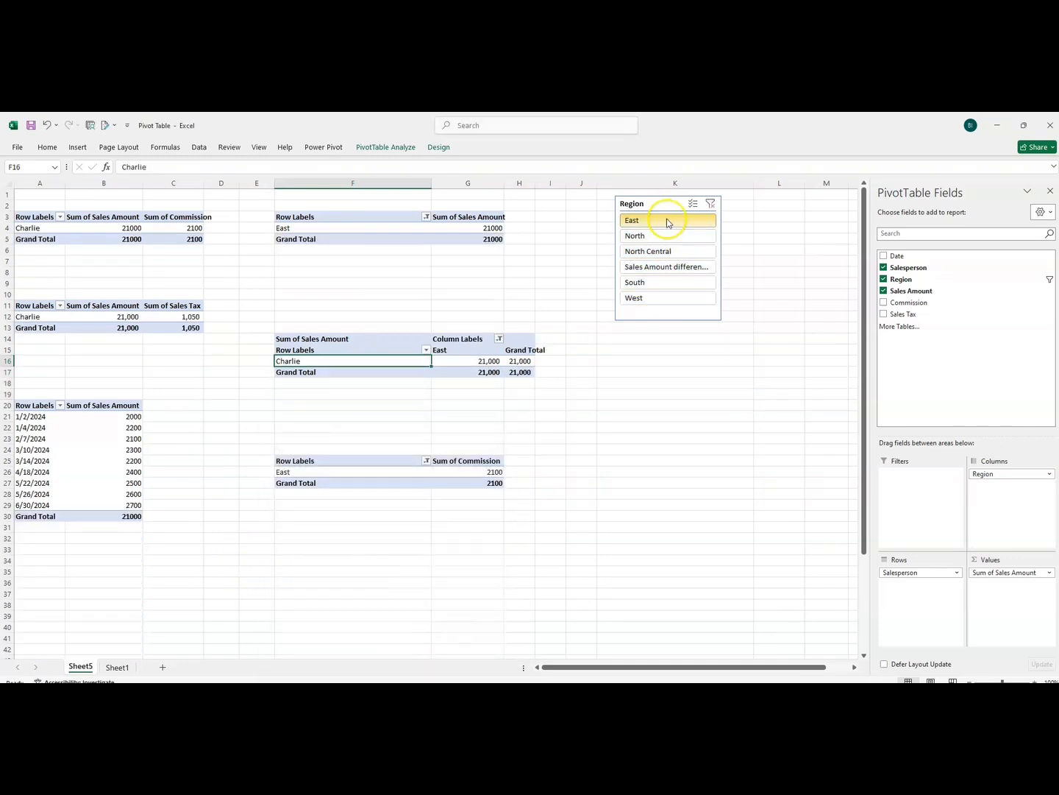
click(668, 247)
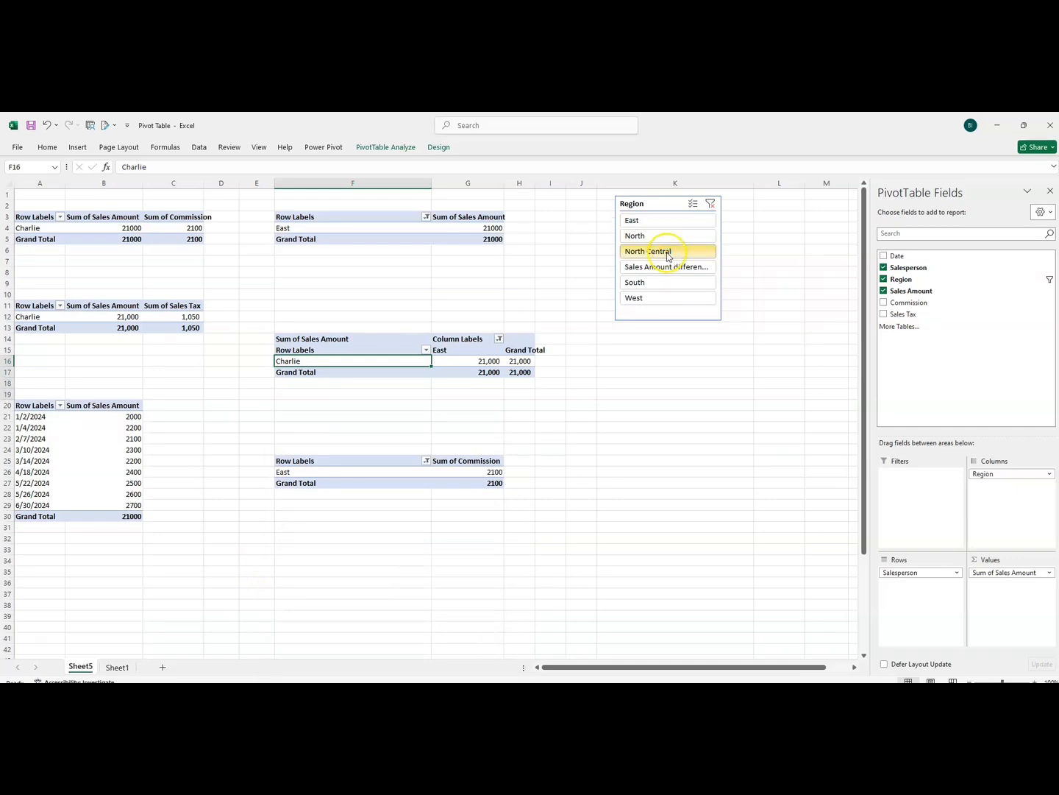
click(667, 267)
click(662, 286)
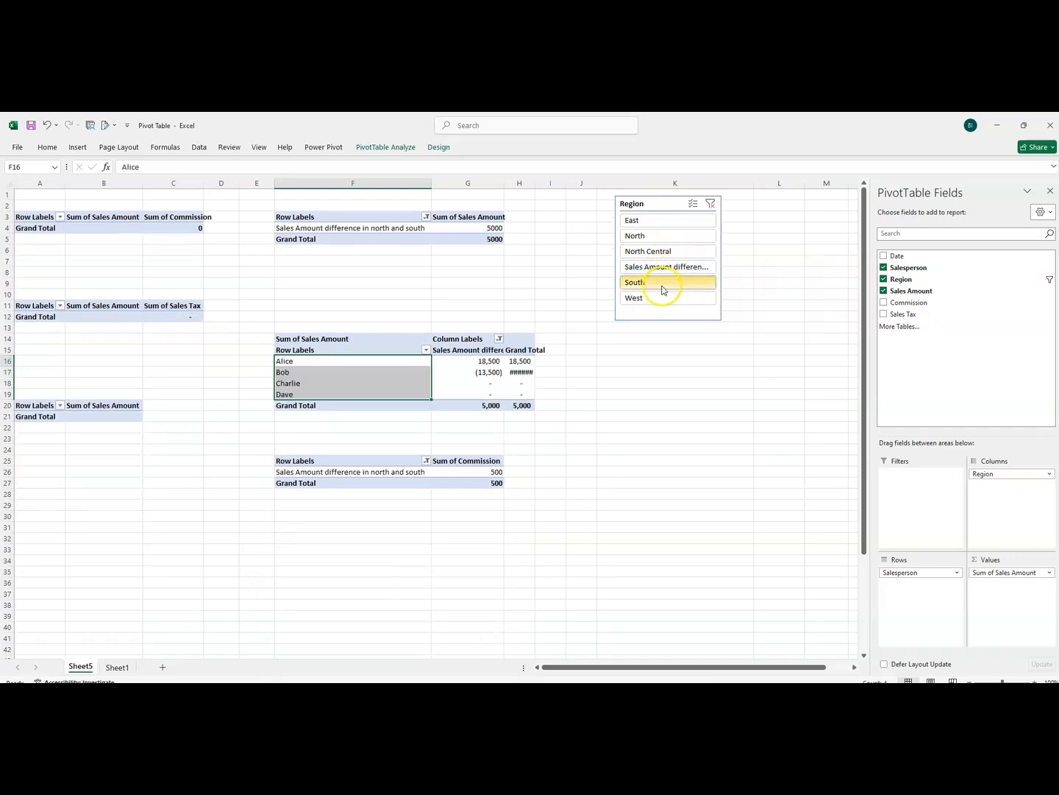
double_click(535, 184)
Filter the pivot tables by West, South and the sales amount difference in turn, then clear the filter and filter by North
click(659, 301)
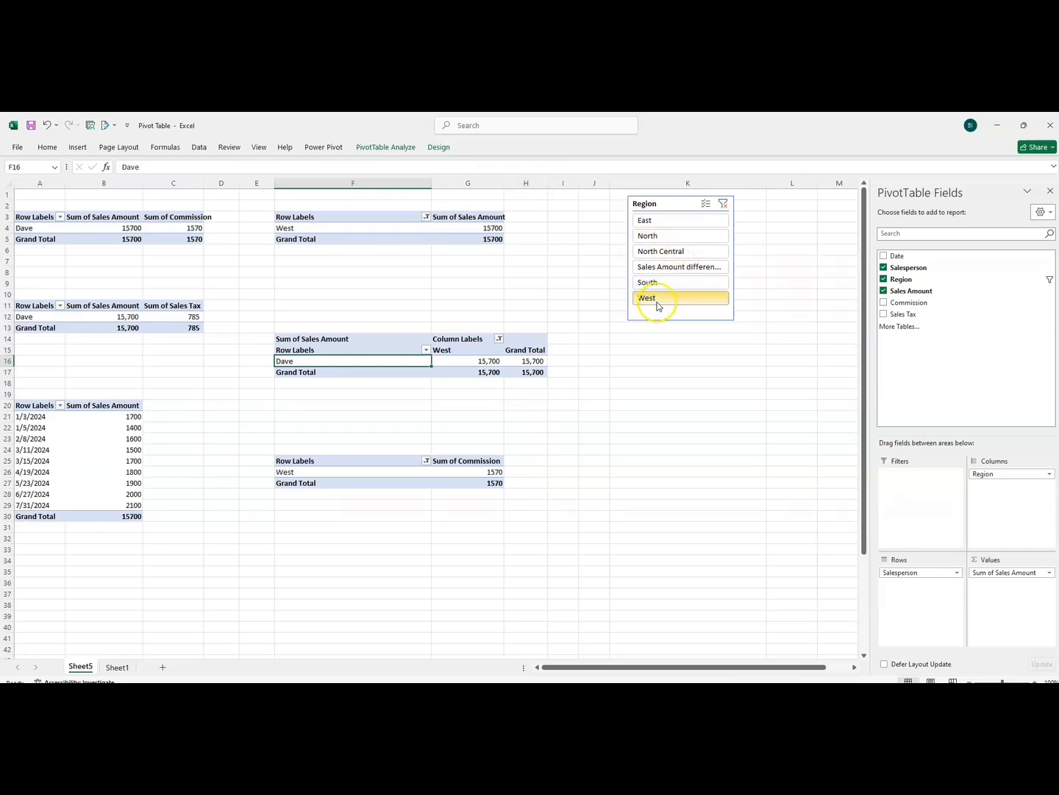
click(659, 283)
click(668, 267)
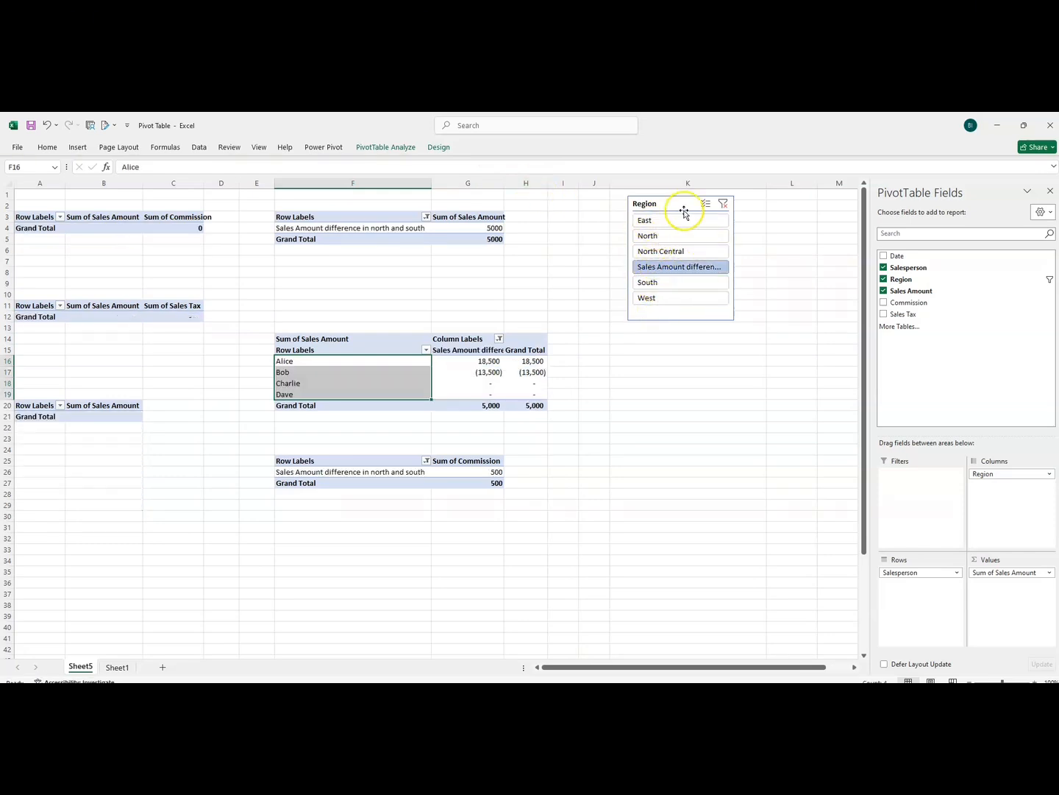
click(723, 204)
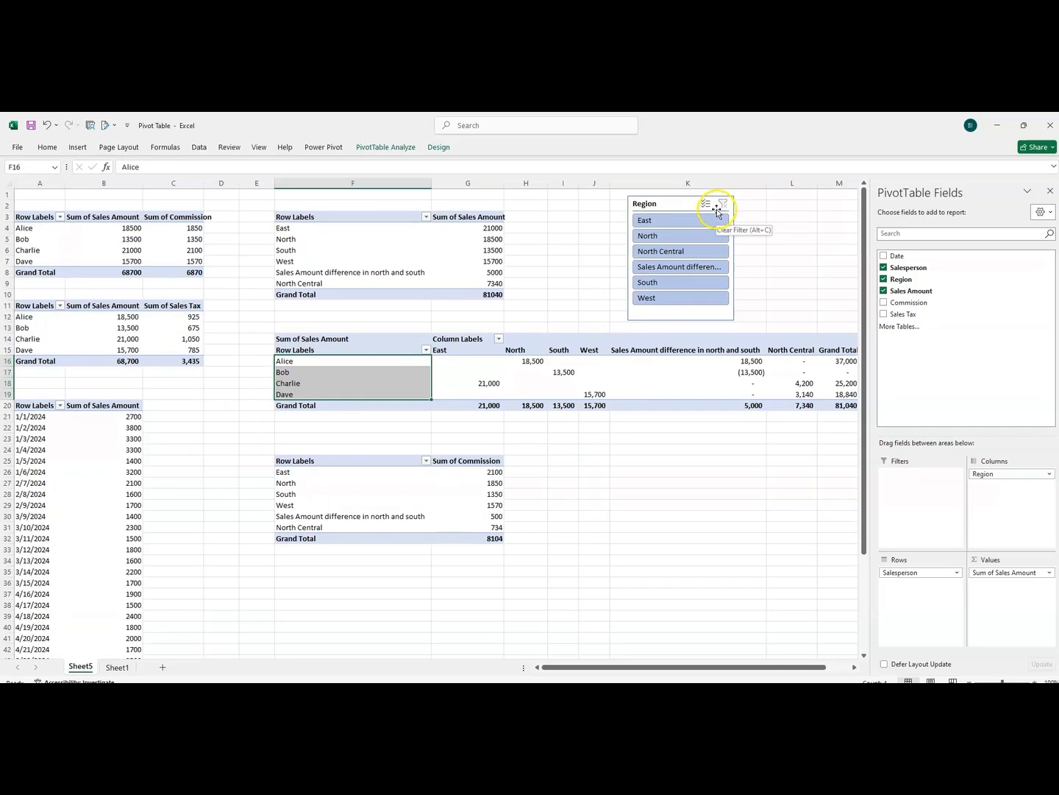
click(665, 236)
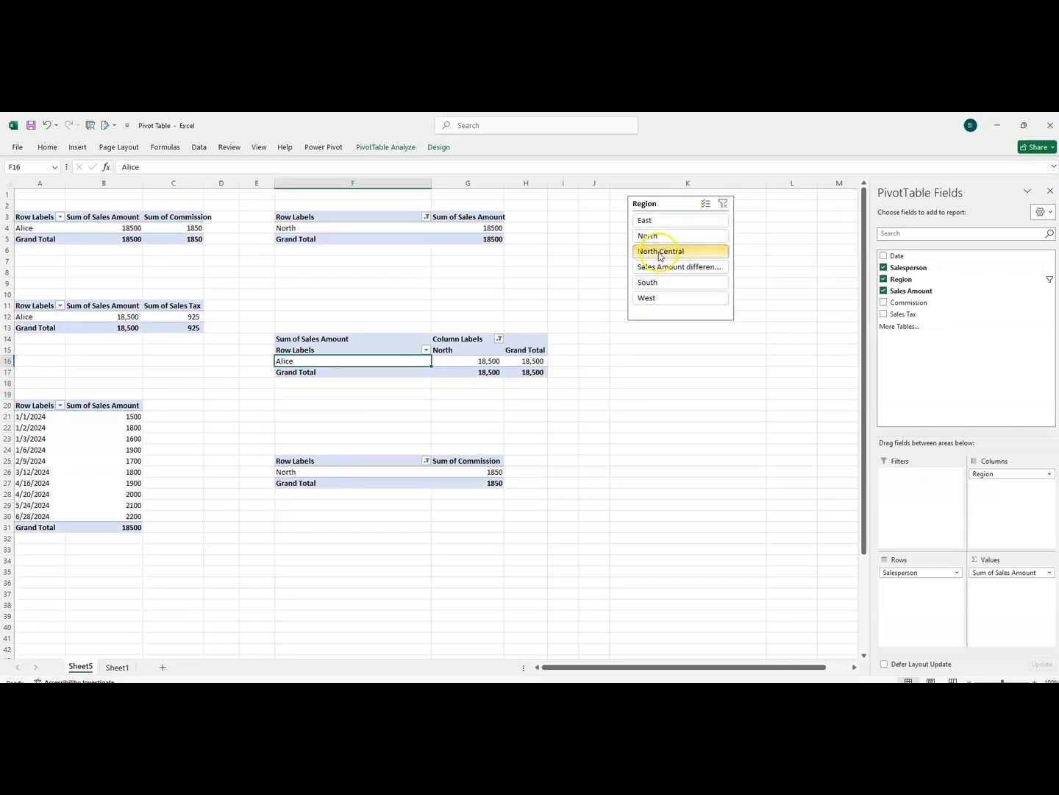
Filter the pivot tables by each region down to West, then back up through the list to East
click(660, 252)
click(661, 269)
click(657, 284)
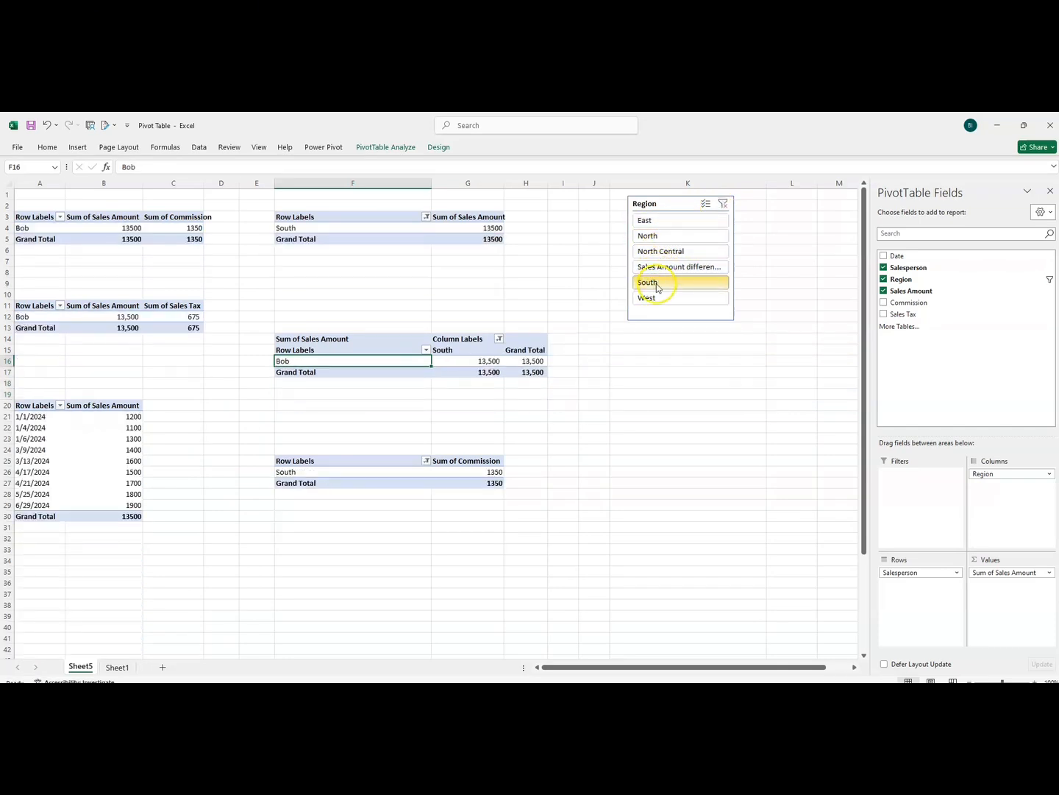
click(644, 299)
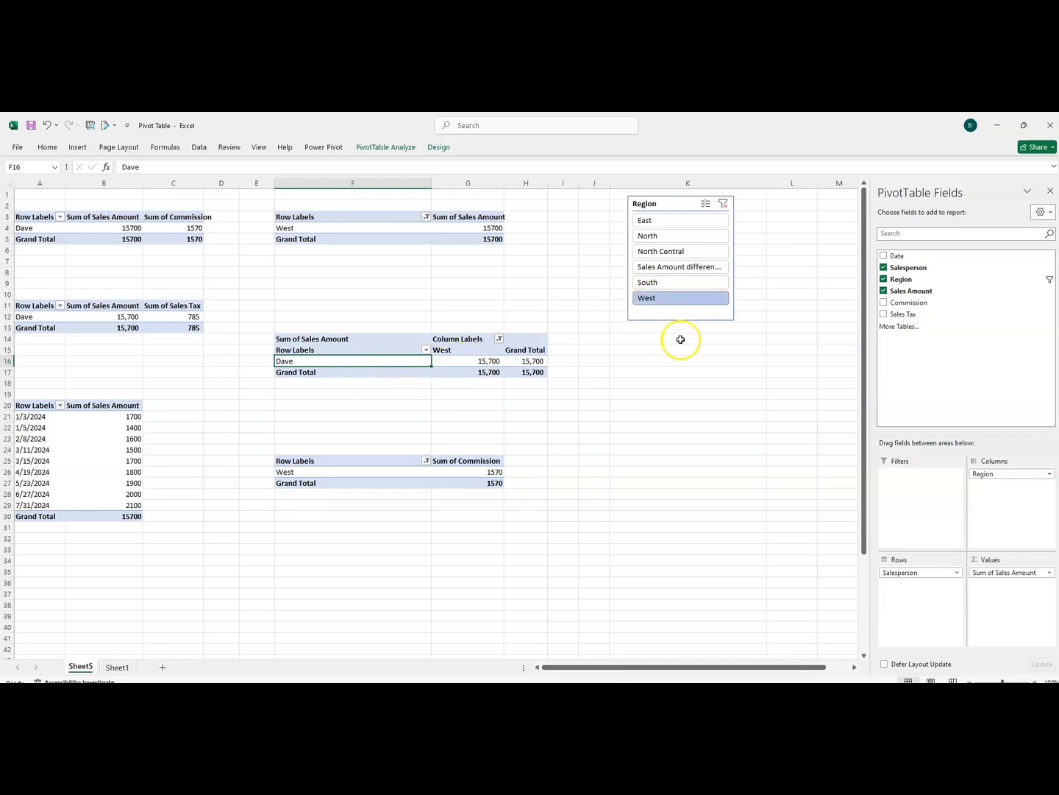
click(651, 282)
click(651, 267)
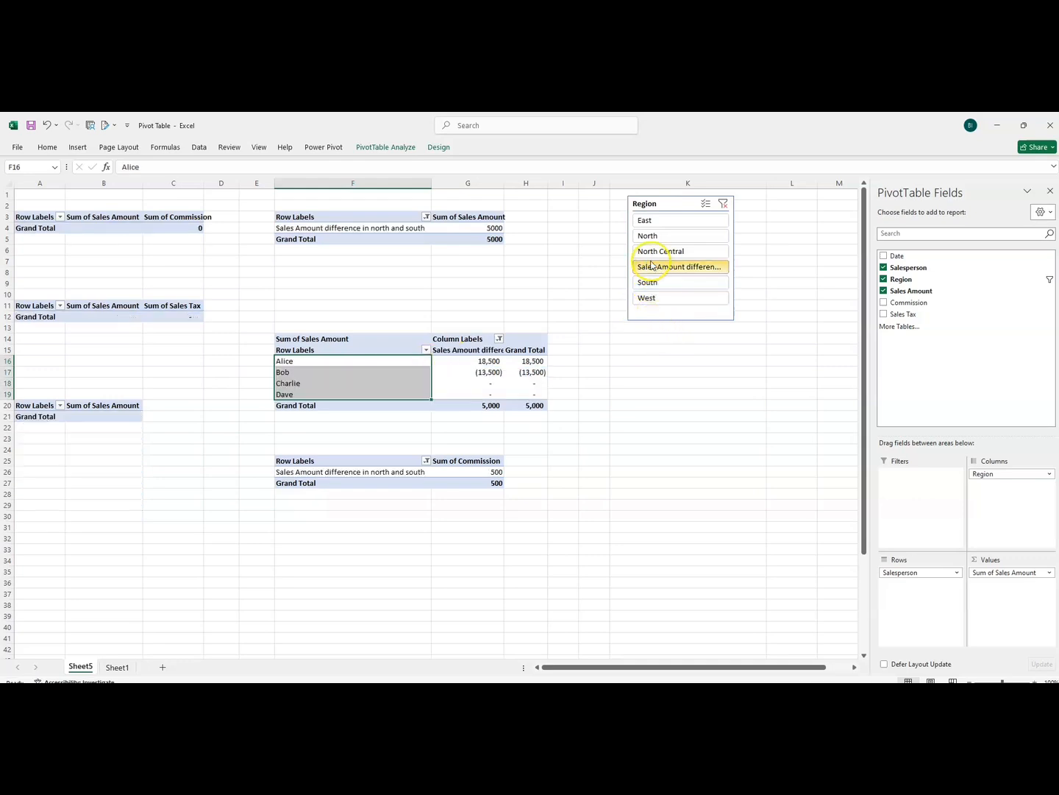
click(652, 251)
click(648, 235)
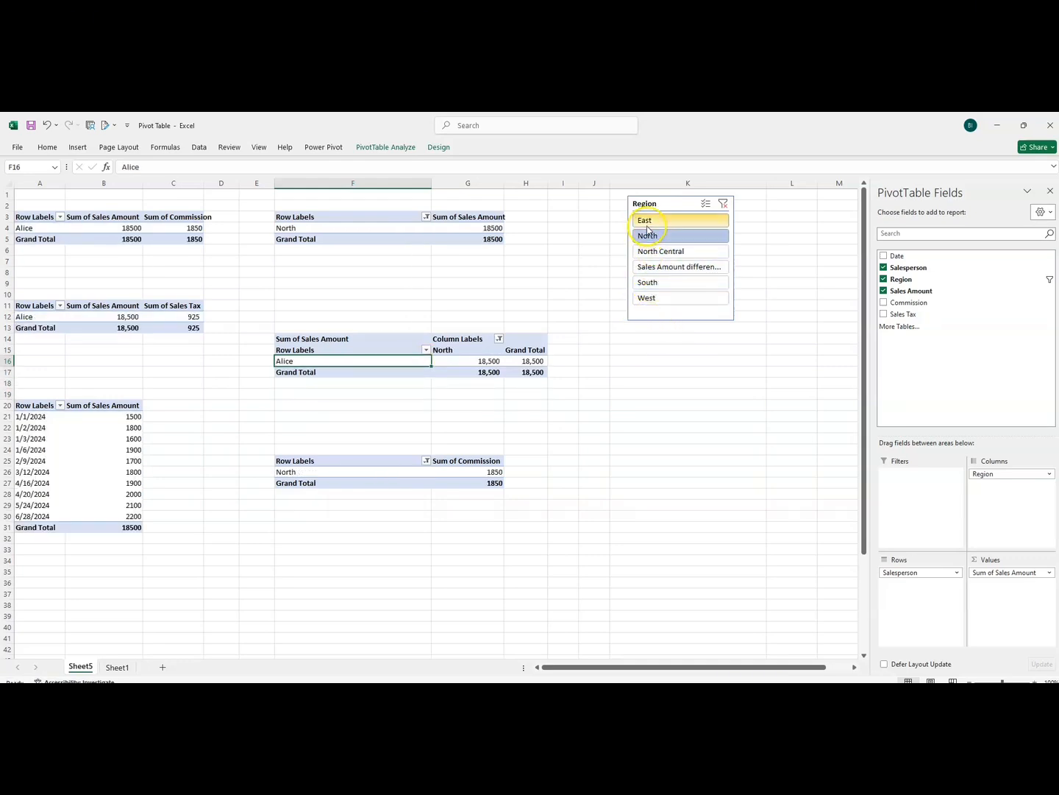
click(647, 222)
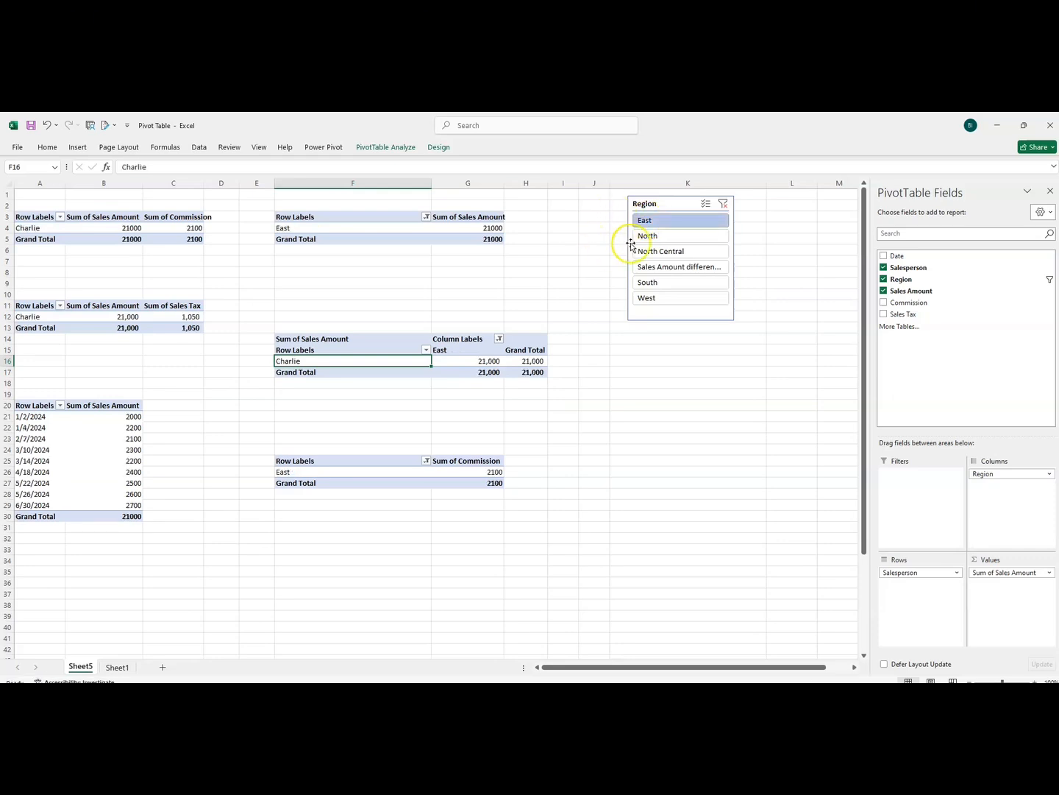
Filter the pivot tables by North, North Central, the sales amount difference, South and West in turn, then clear the Region filter
click(648, 235)
click(653, 253)
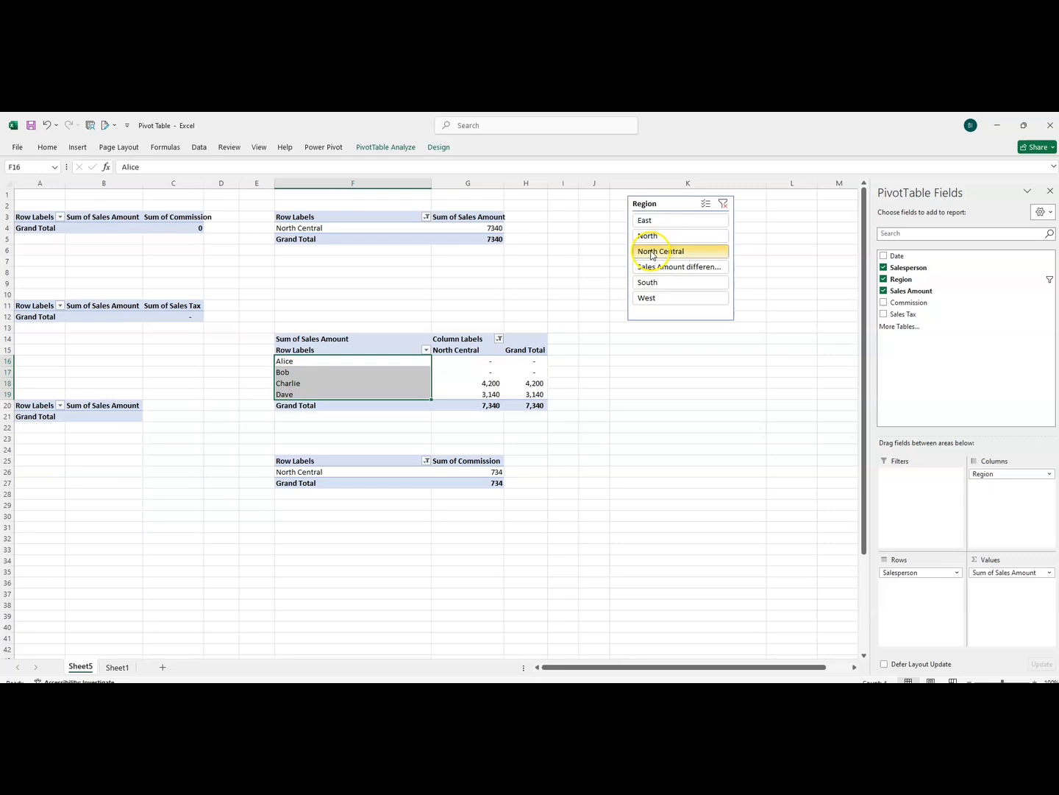
click(652, 269)
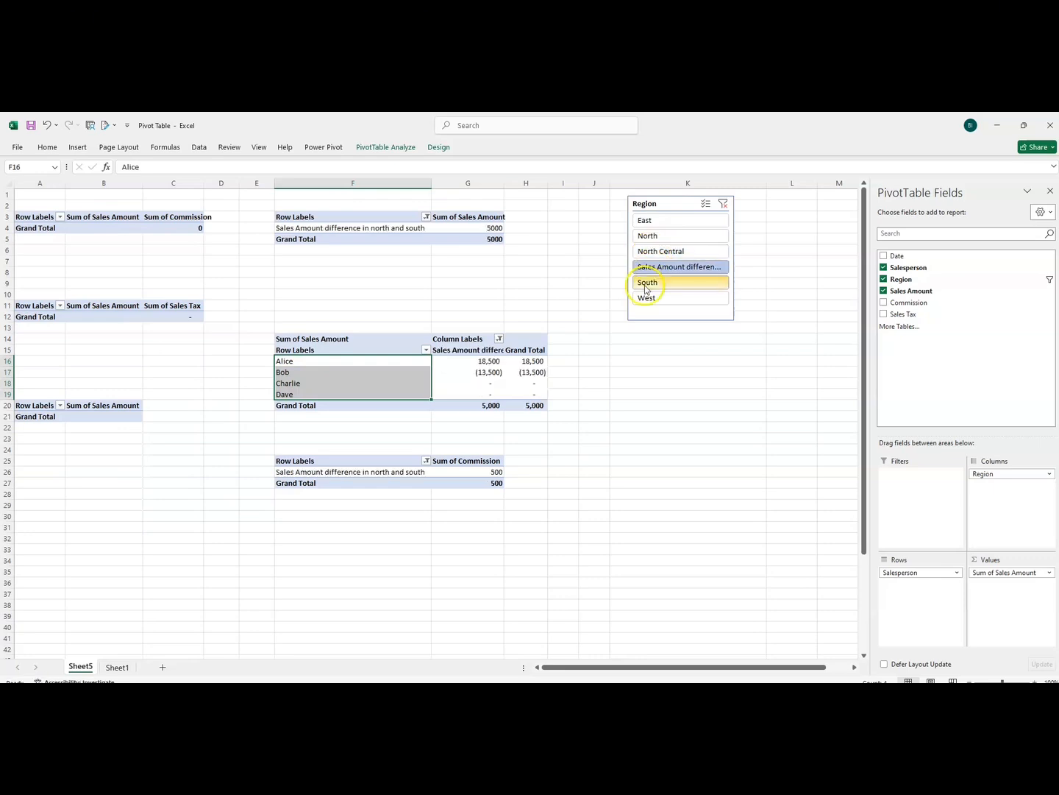
click(647, 287)
click(648, 299)
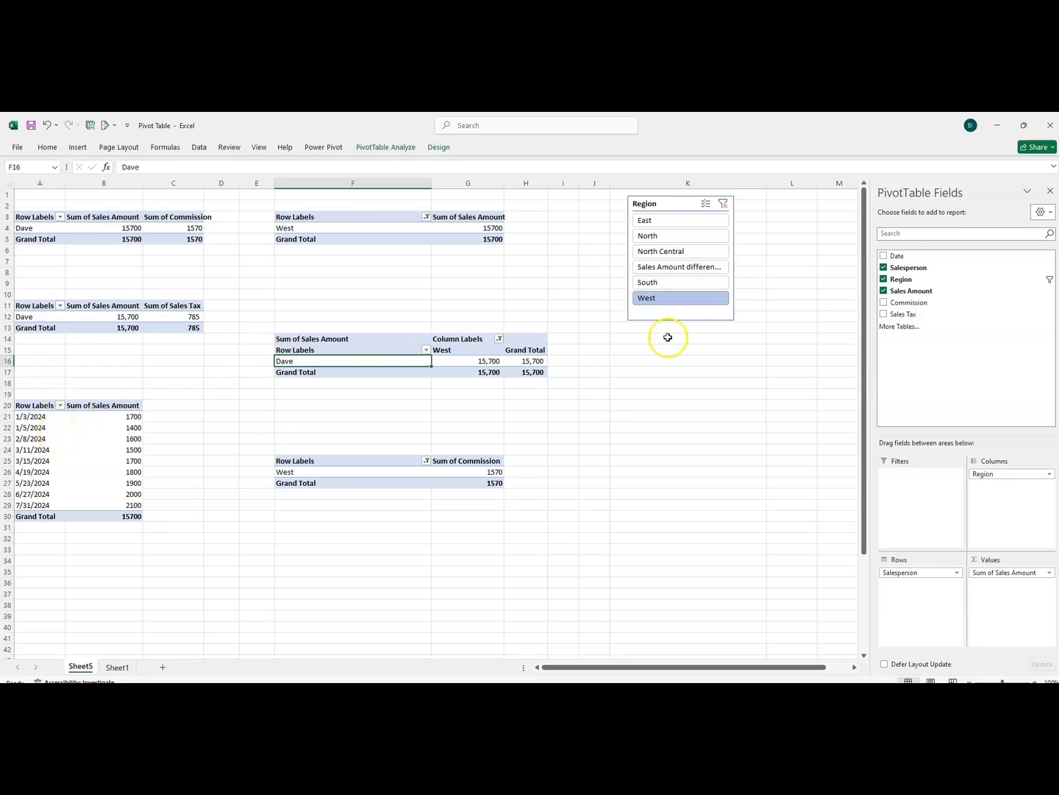
click(706, 207)
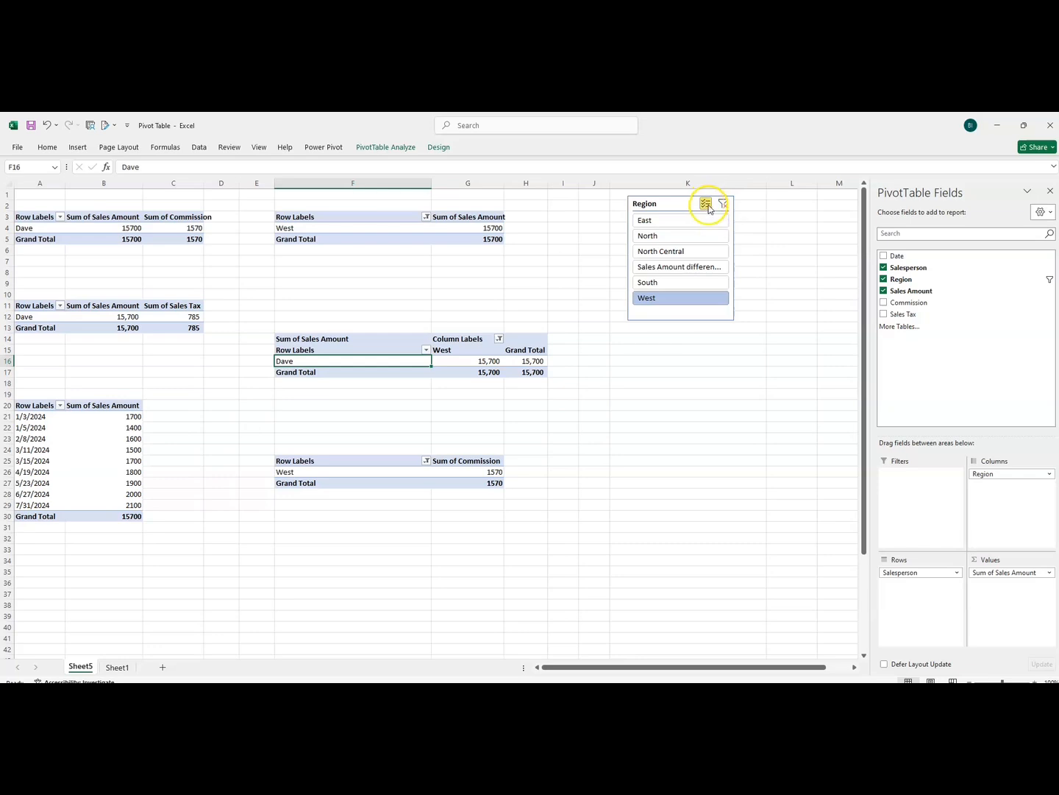
click(706, 210)
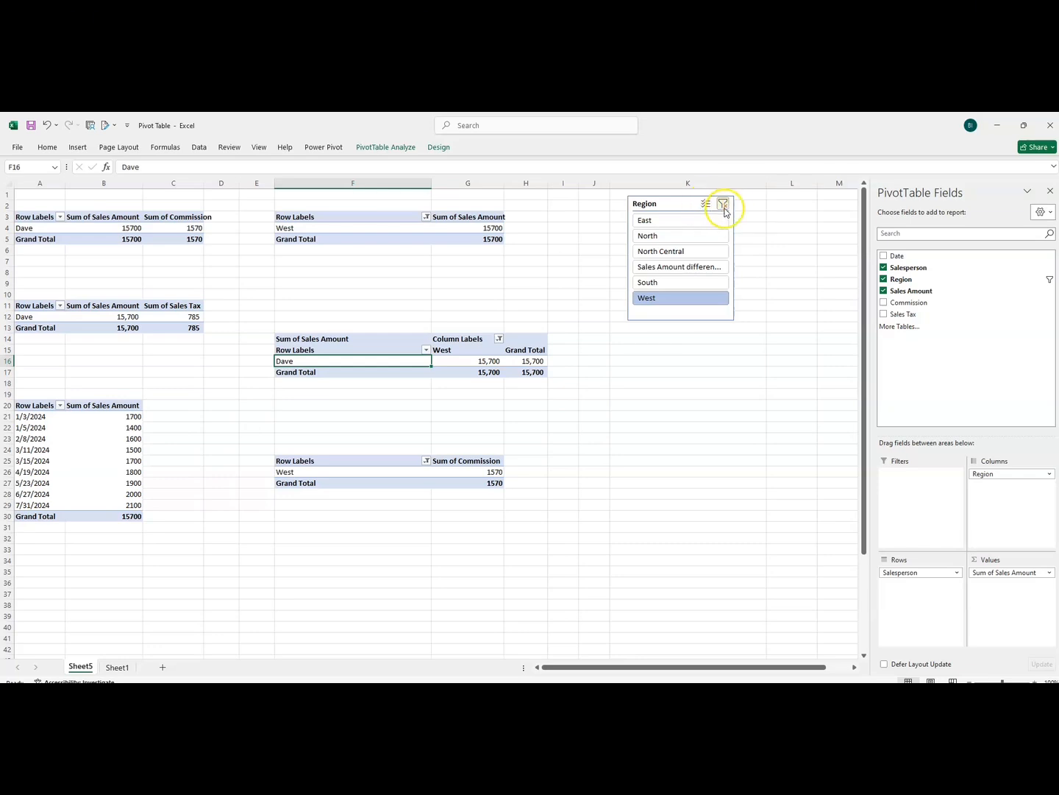
click(724, 208)
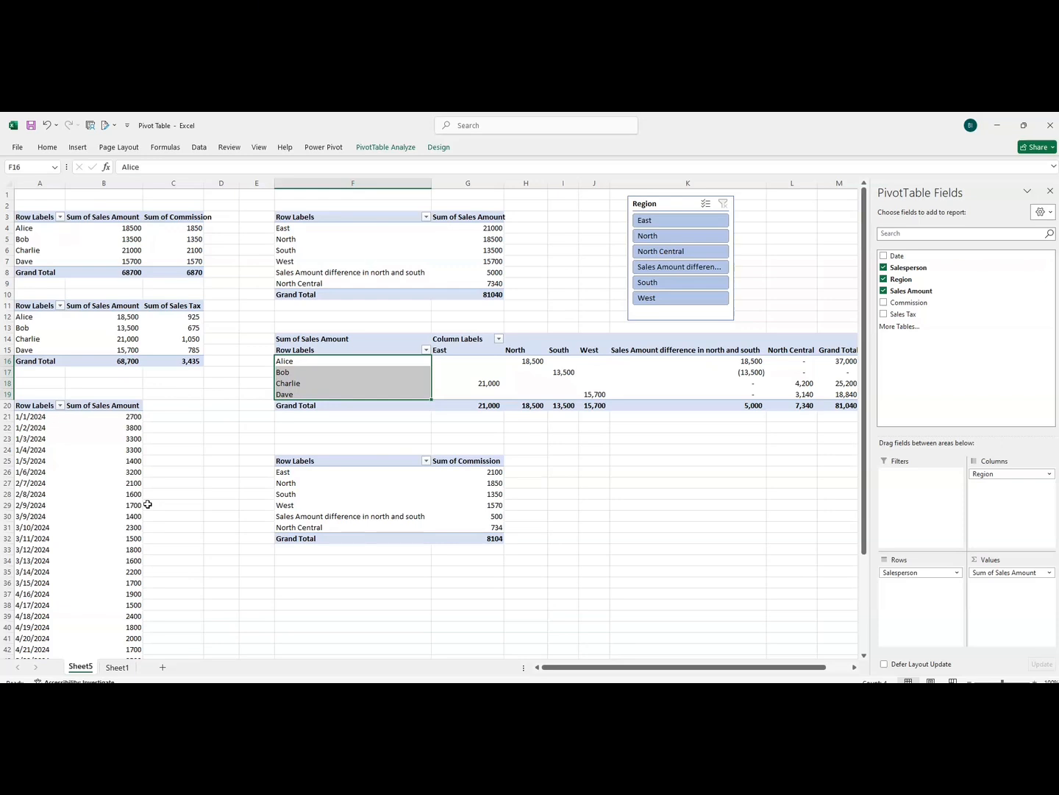
Insert a Date timeline for the pivot table of sales amount and commission by salesperson, and place it near the top of columns E to G
click(72, 229)
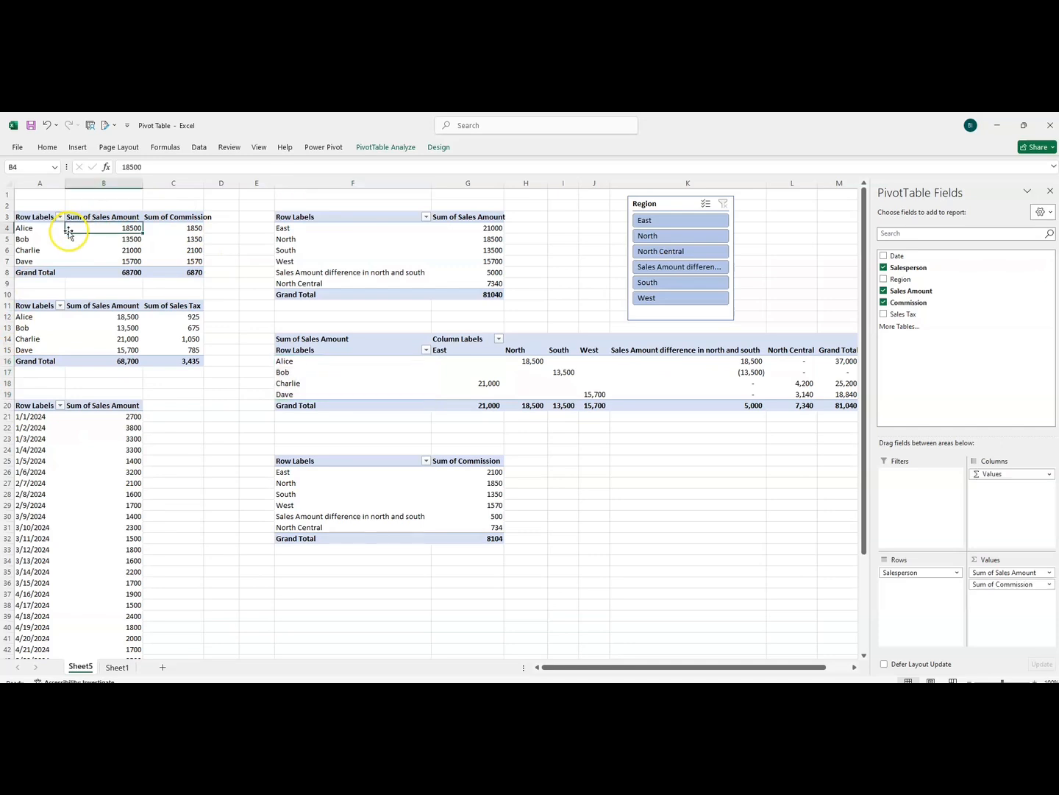
click(76, 153)
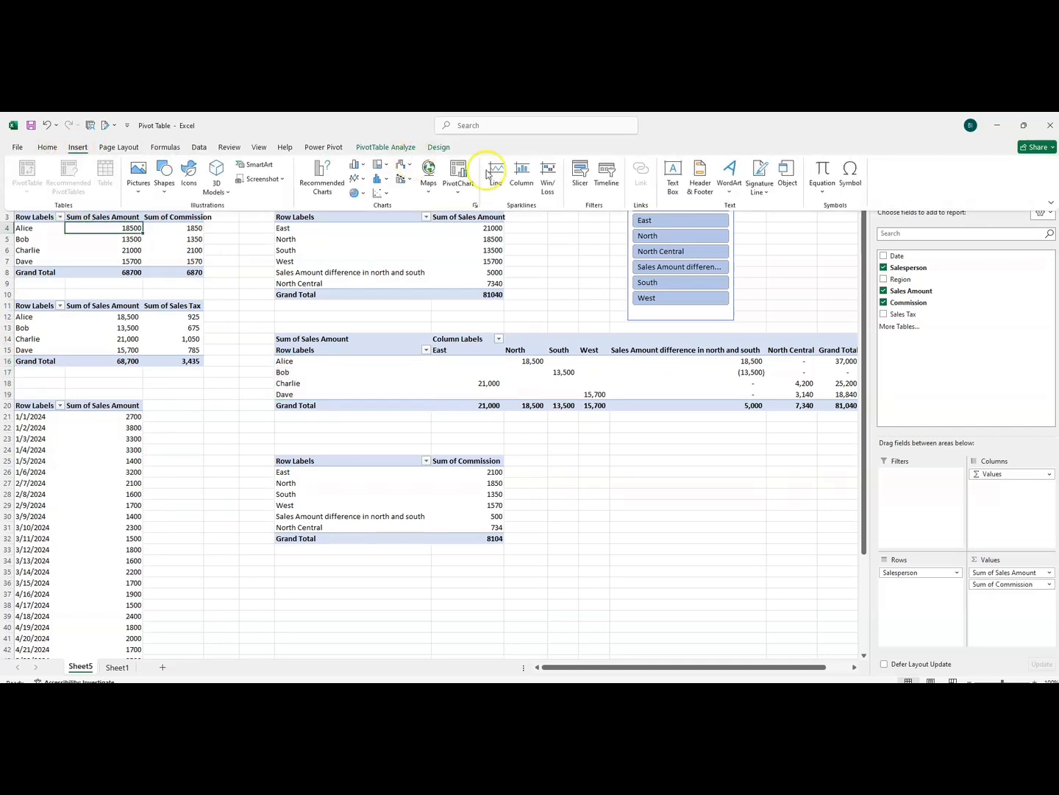
click(609, 188)
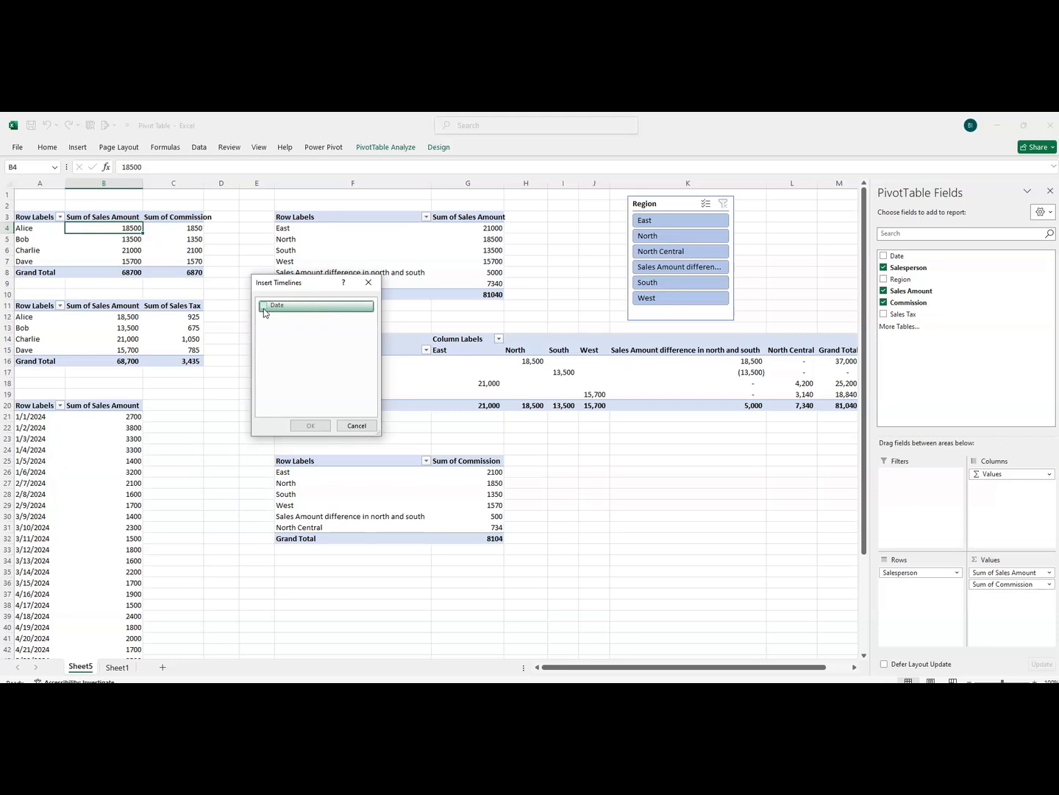
click(263, 309)
click(308, 426)
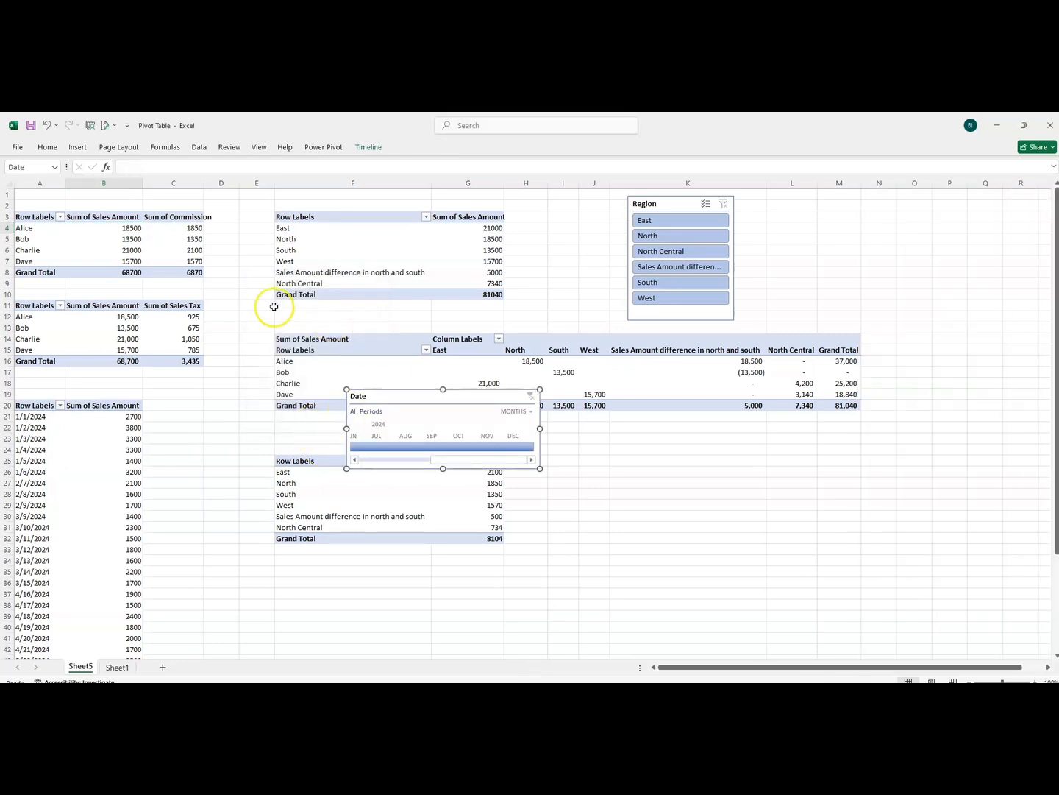
drag(412, 395, 302, 189)
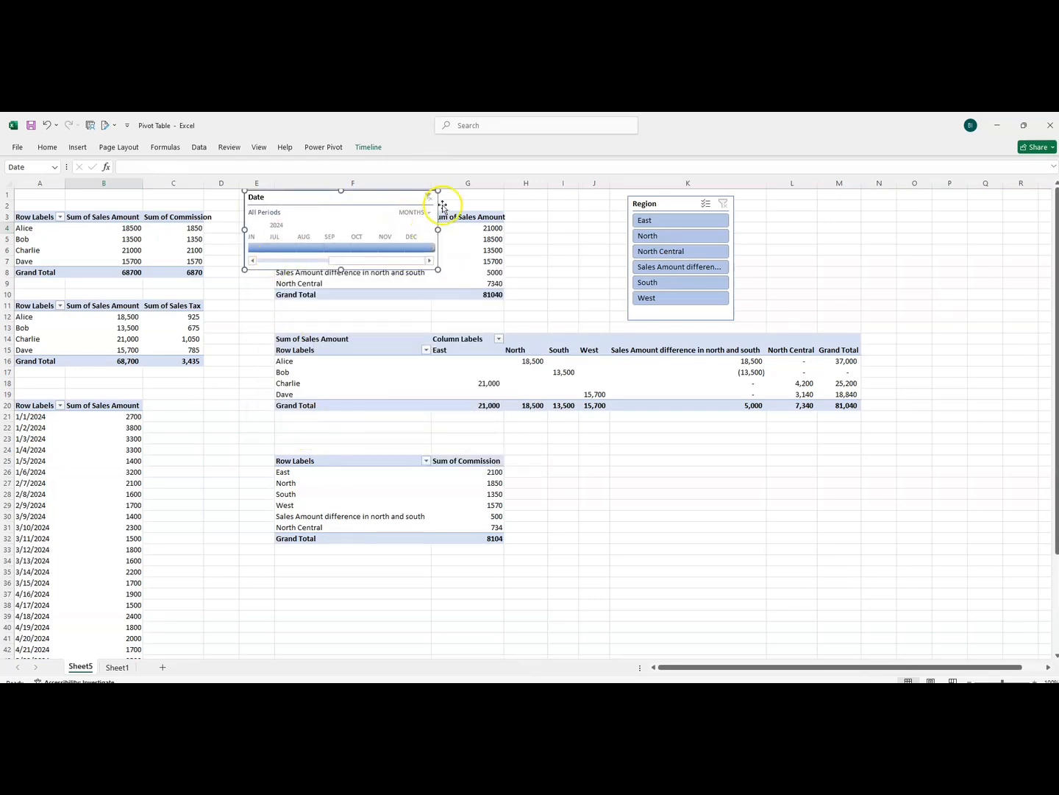
Switch the Date timeline's time level through years, quarters, months and days, then return it to months
click(414, 212)
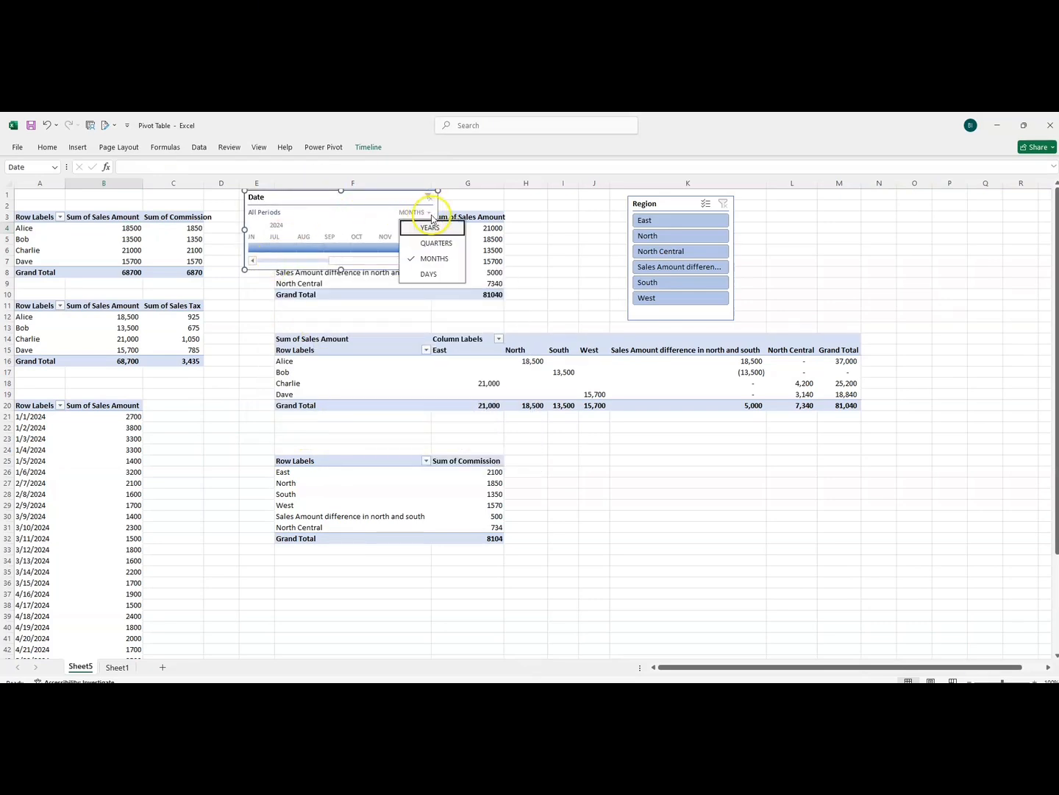
click(427, 234)
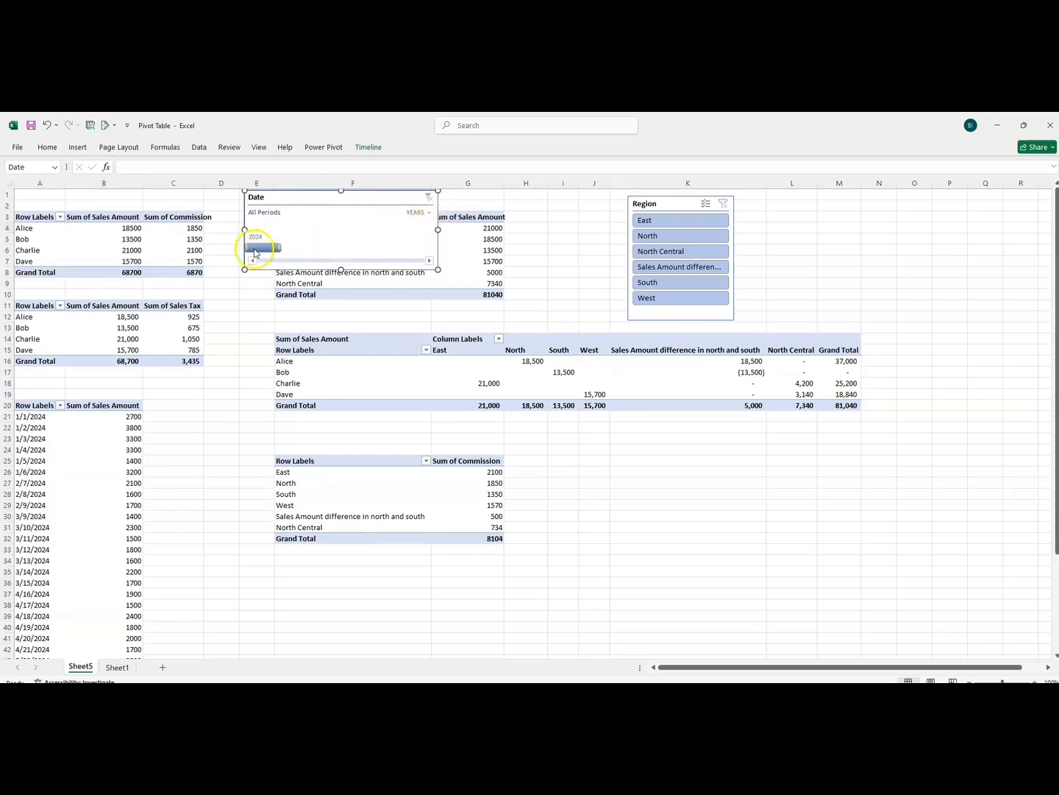
click(430, 214)
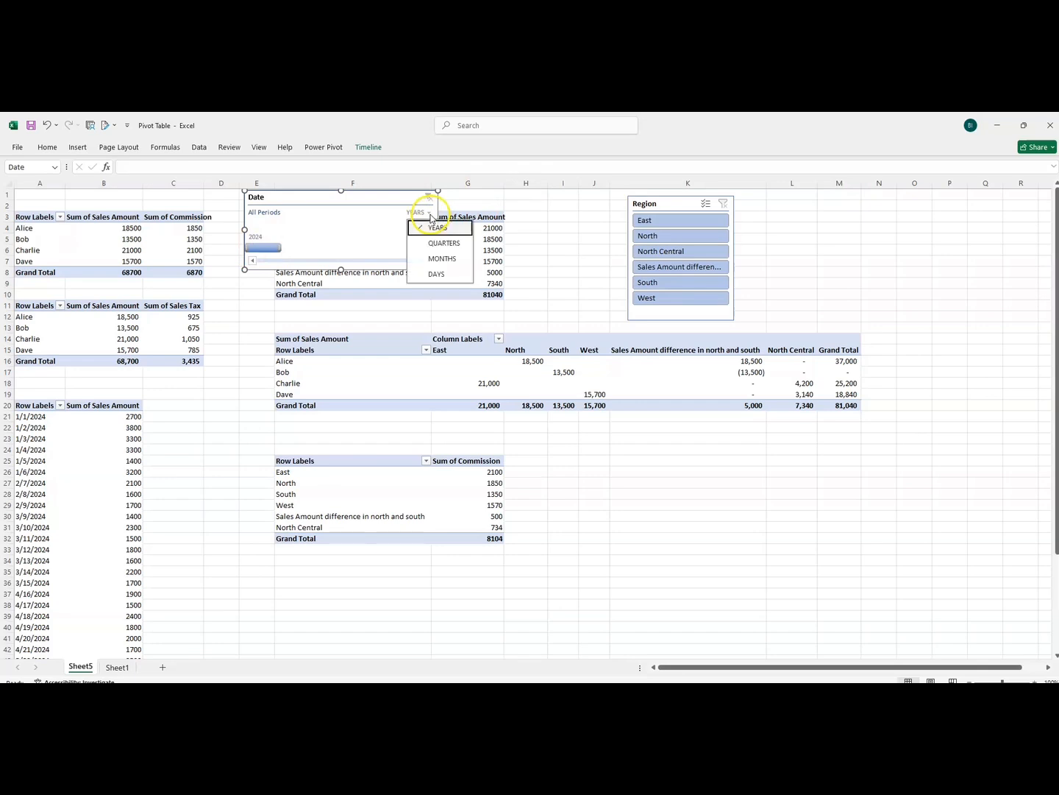
click(429, 244)
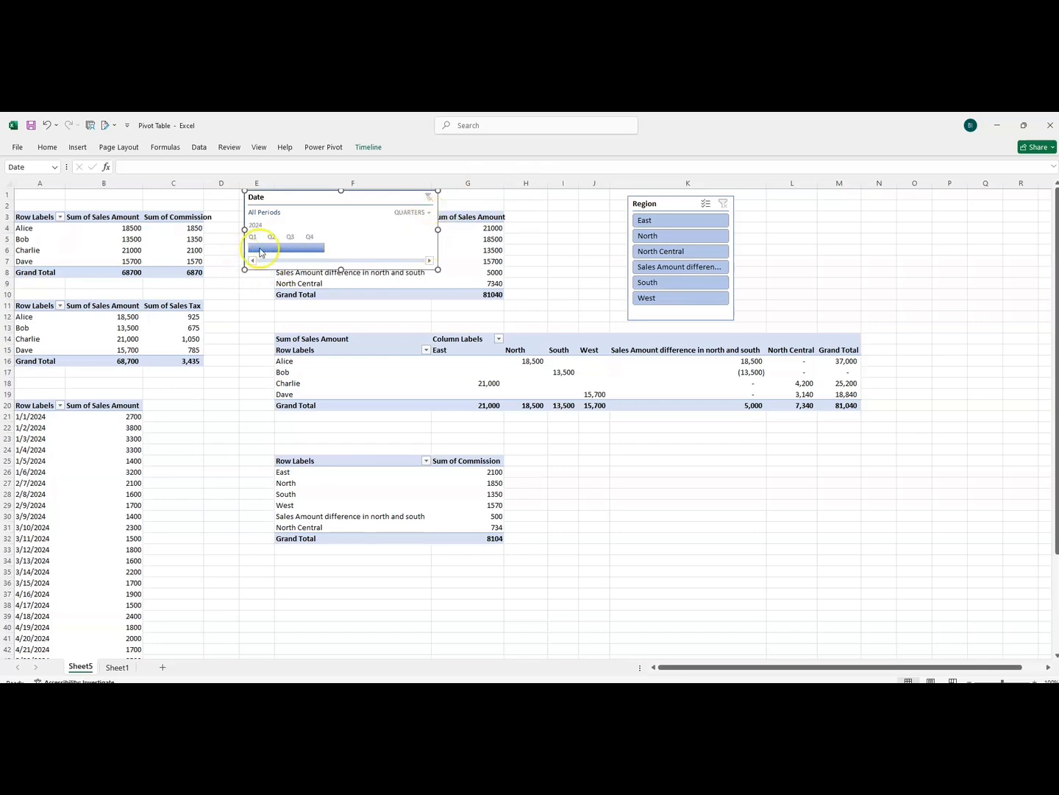
click(429, 214)
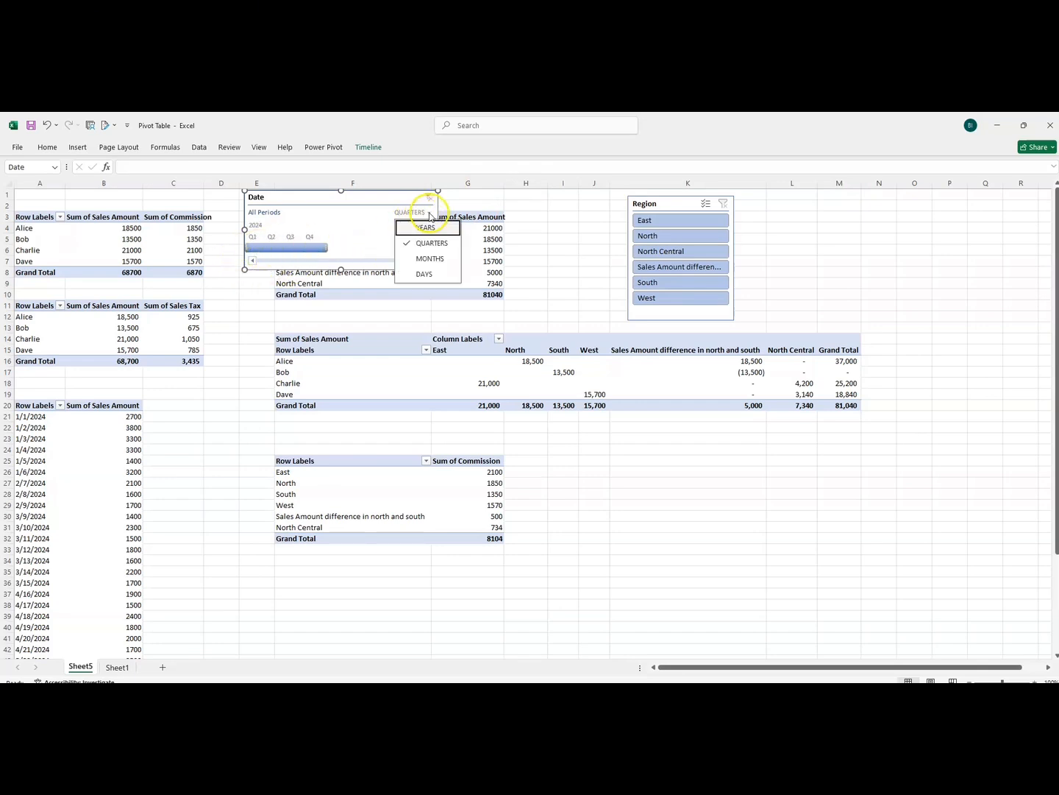
click(430, 258)
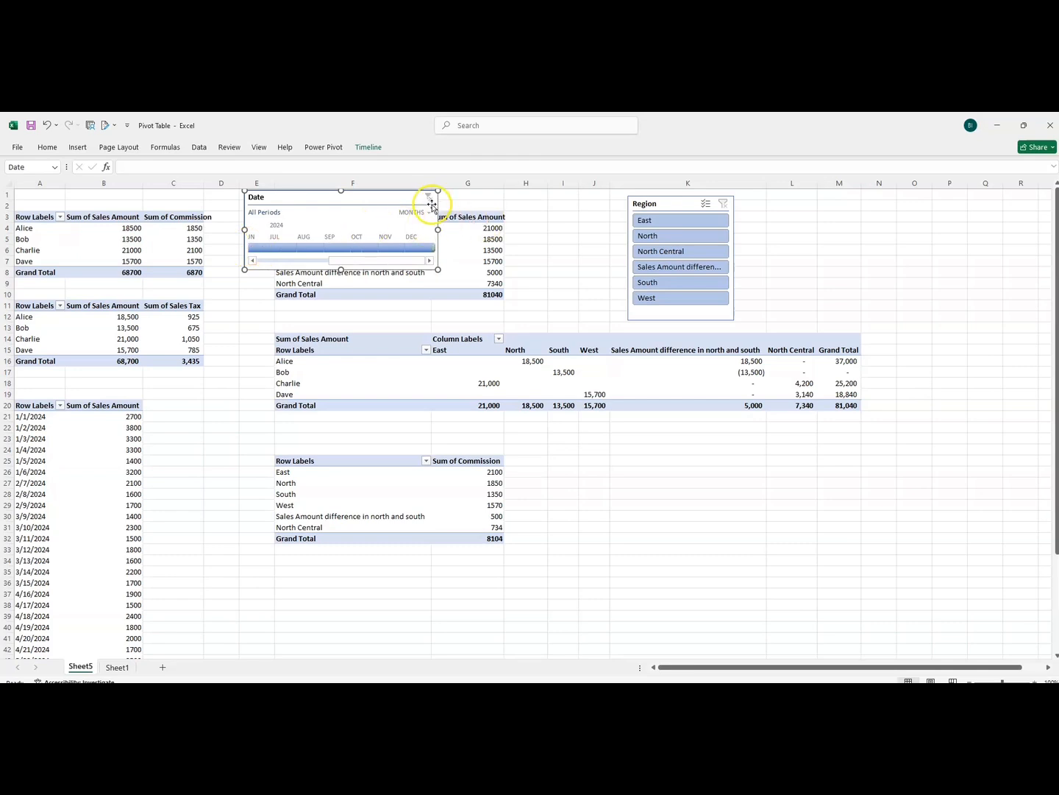
click(431, 213)
click(427, 275)
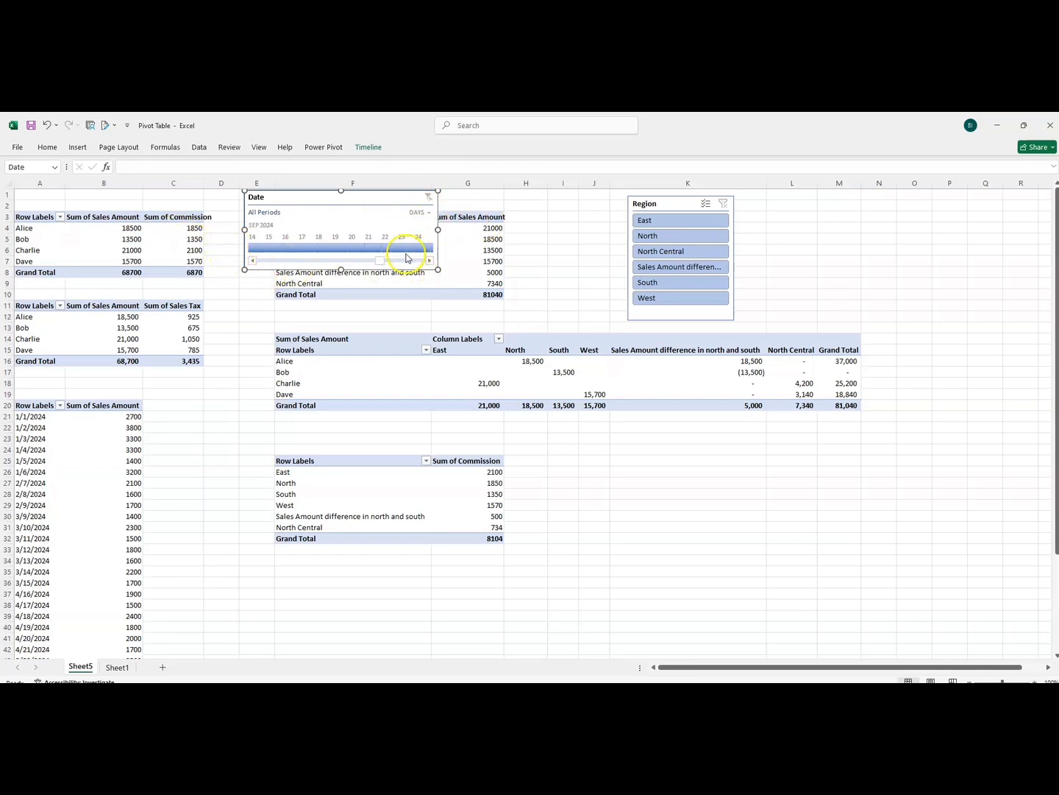
drag(381, 262, 416, 248)
click(433, 214)
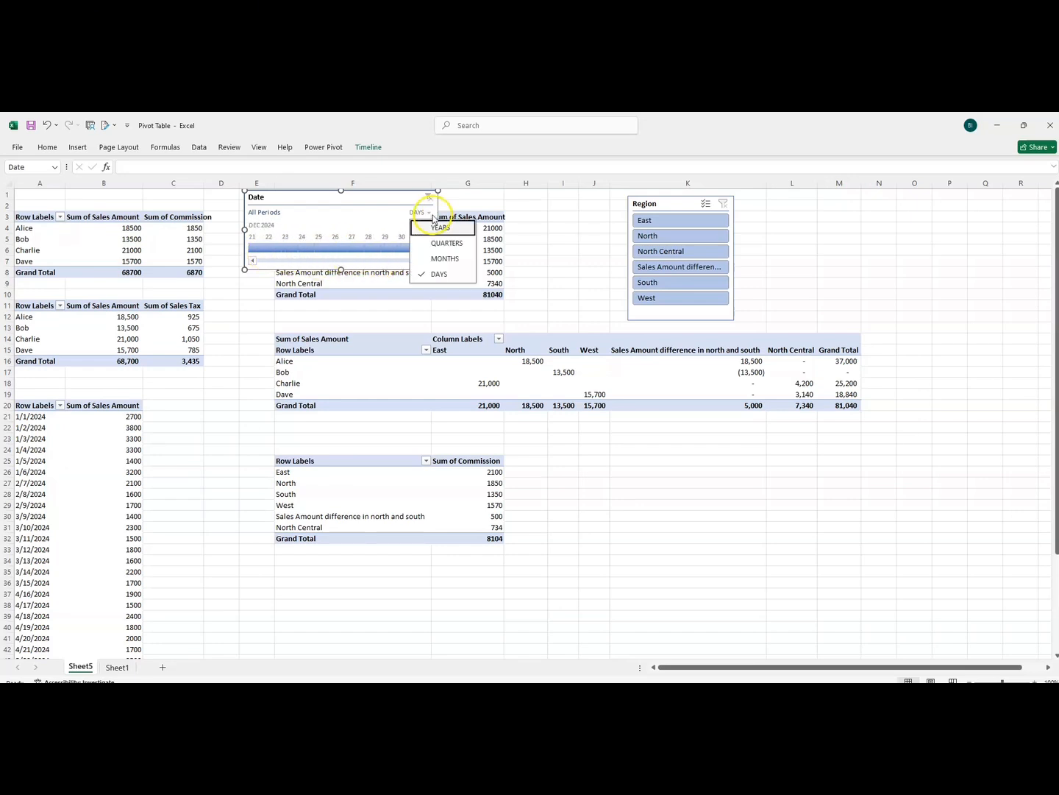
click(441, 258)
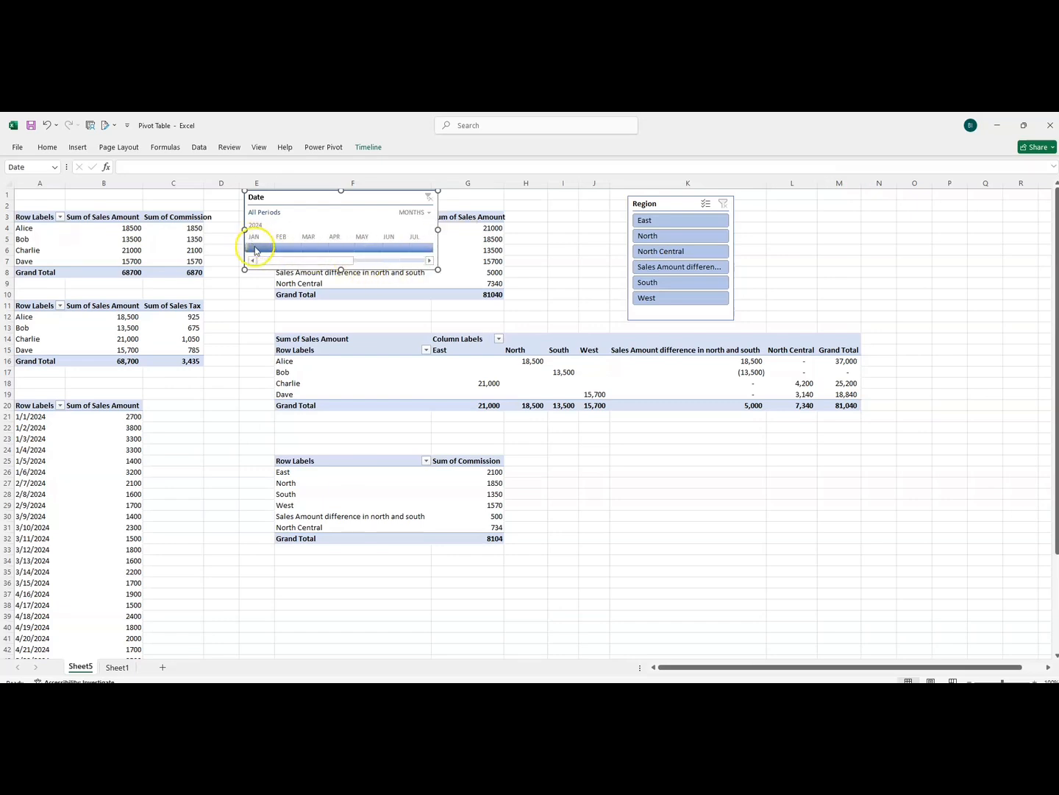
Move the Date timeline beside the Region slicer and filter it to January 2024
drag(270, 202, 793, 222)
click(771, 272)
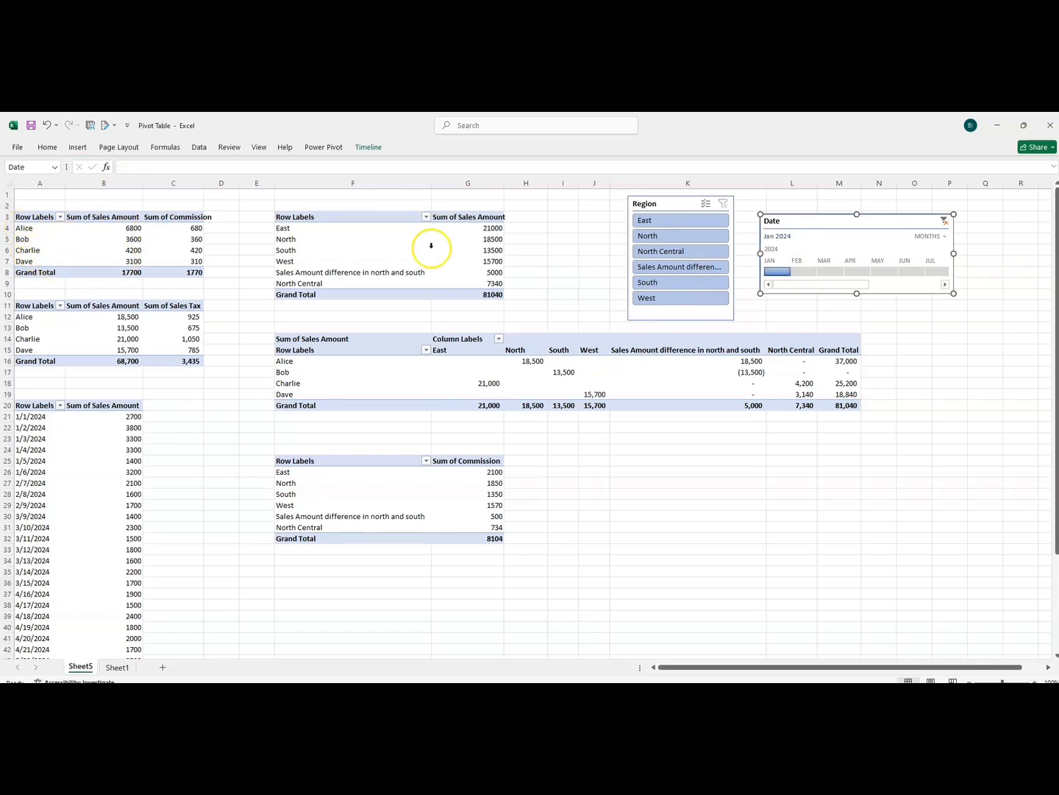
Connect the Date timeline to PivotTable13 through PivotTable17 in addition to the Sales by salesperson table
right_click(802, 228)
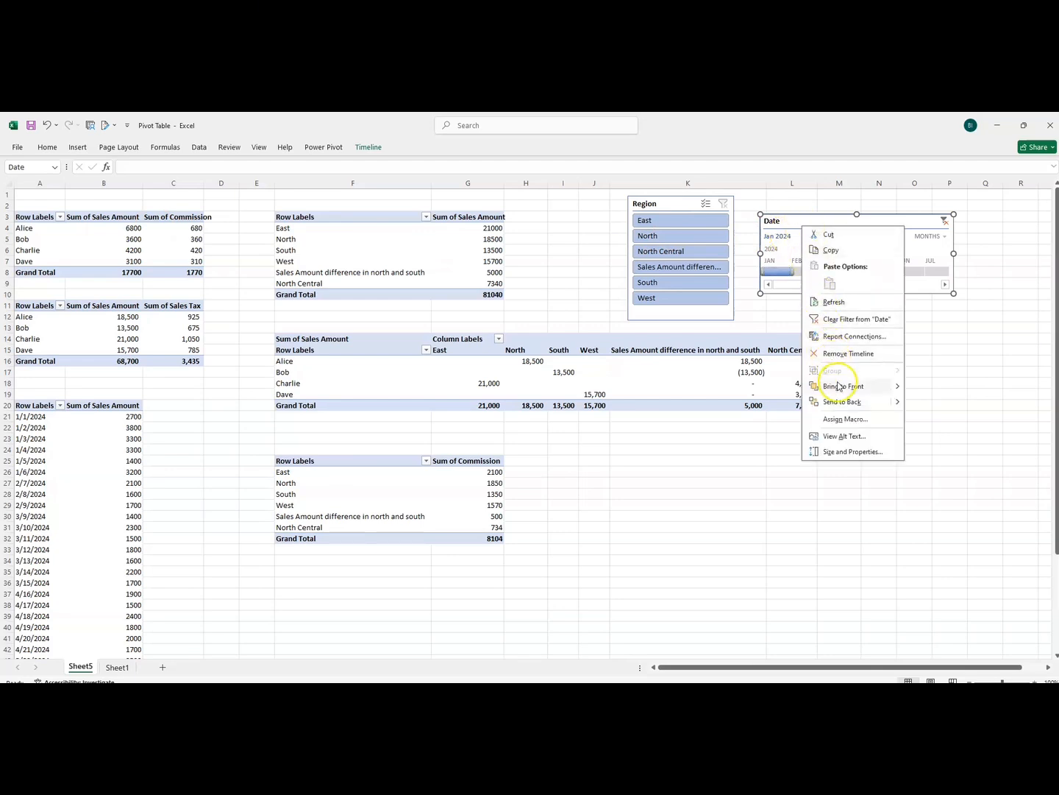
click(835, 336)
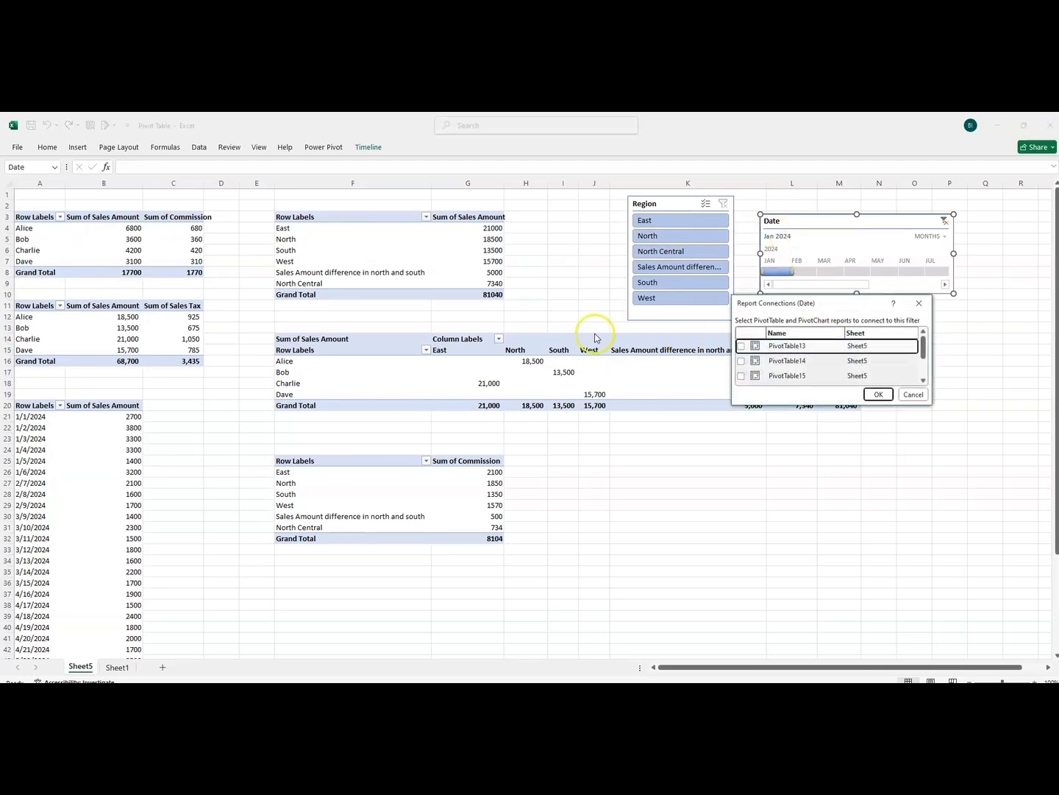
click(740, 348)
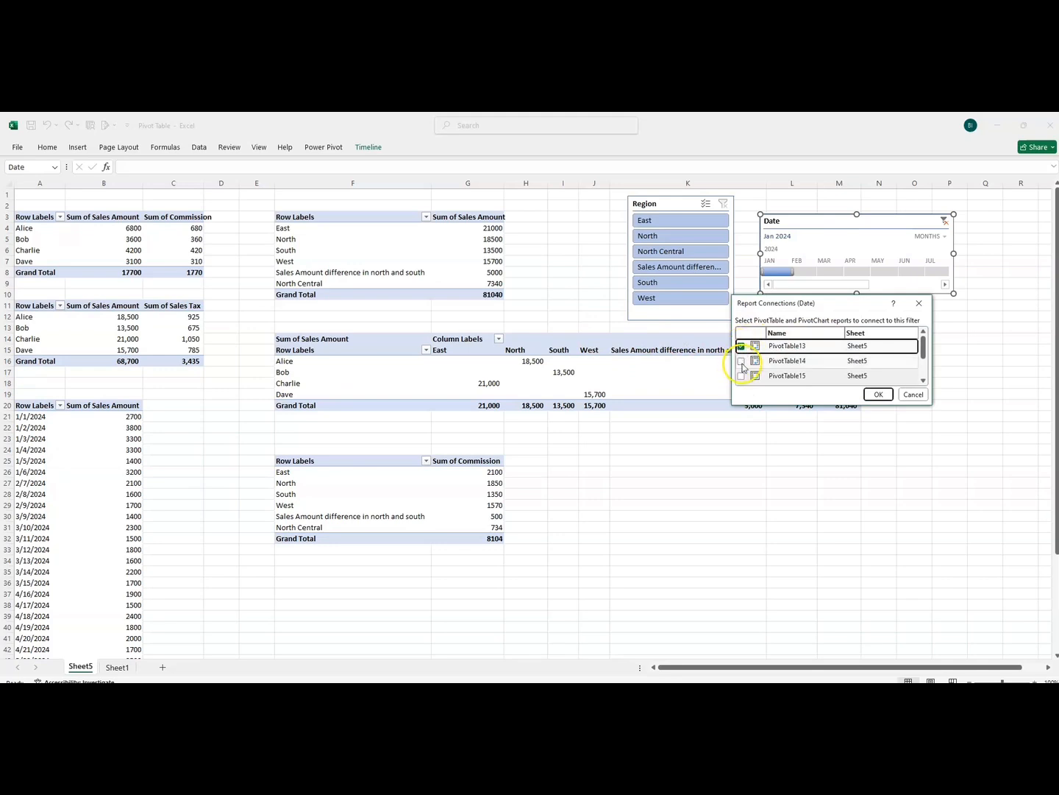
click(741, 361)
click(741, 376)
drag(924, 350, 921, 362)
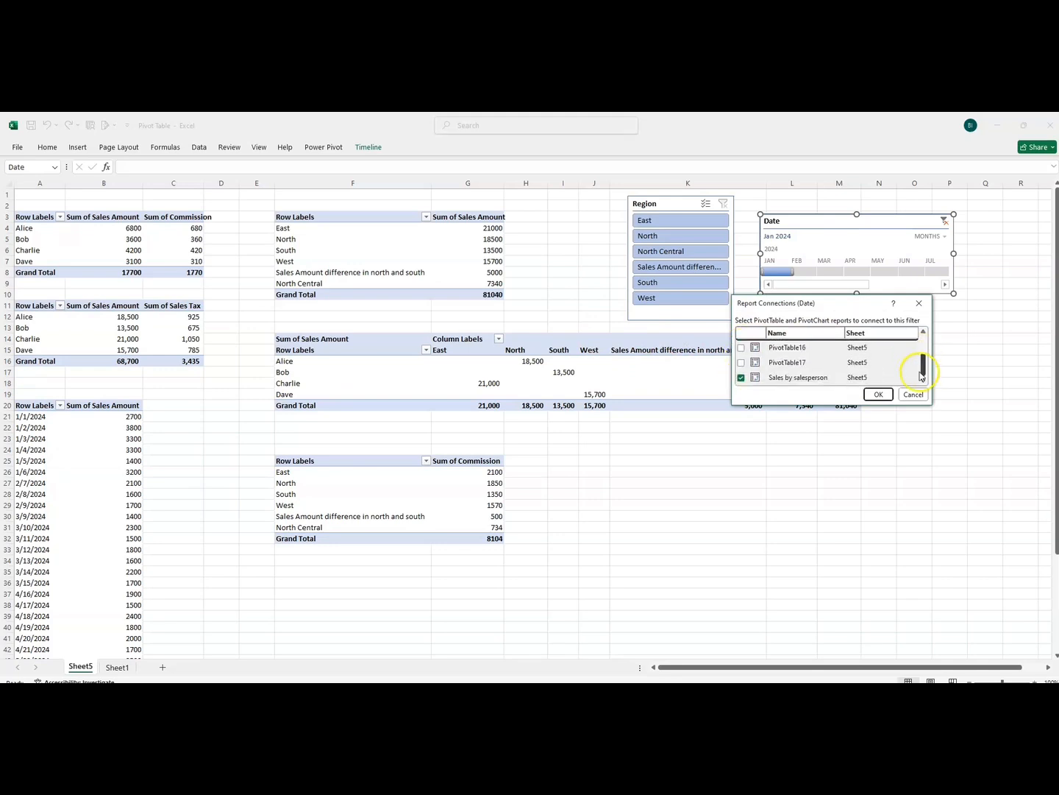
click(740, 348)
click(740, 362)
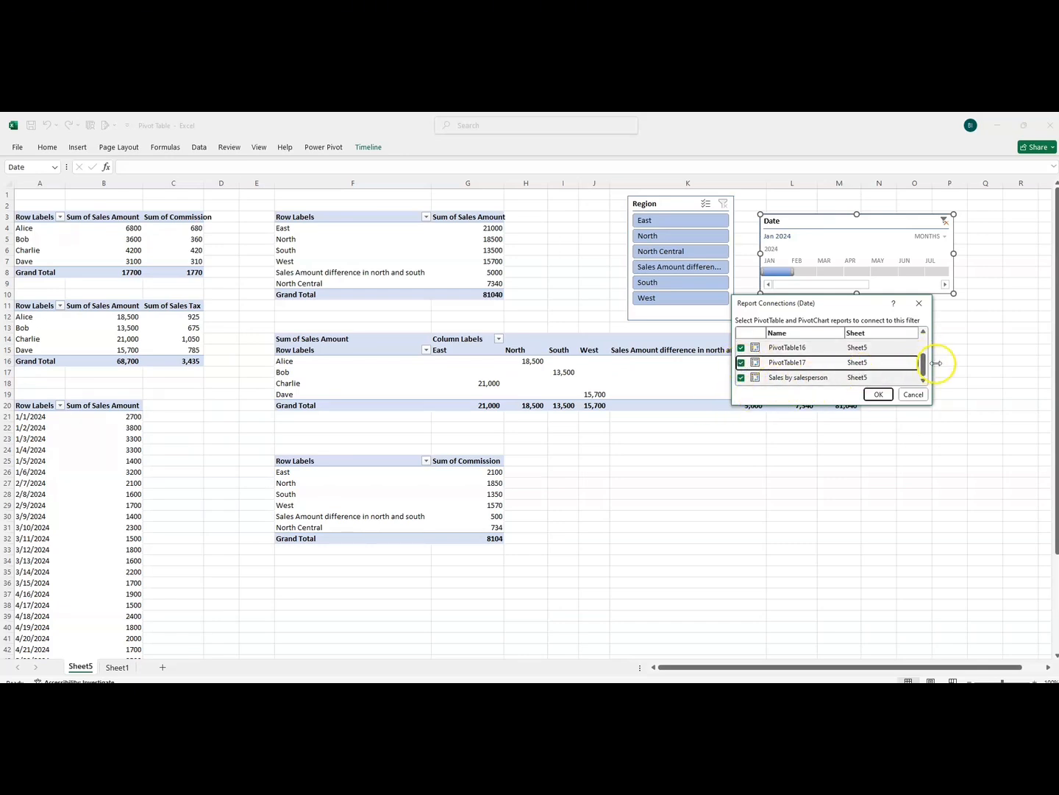
scroll(923, 372, up, 1)
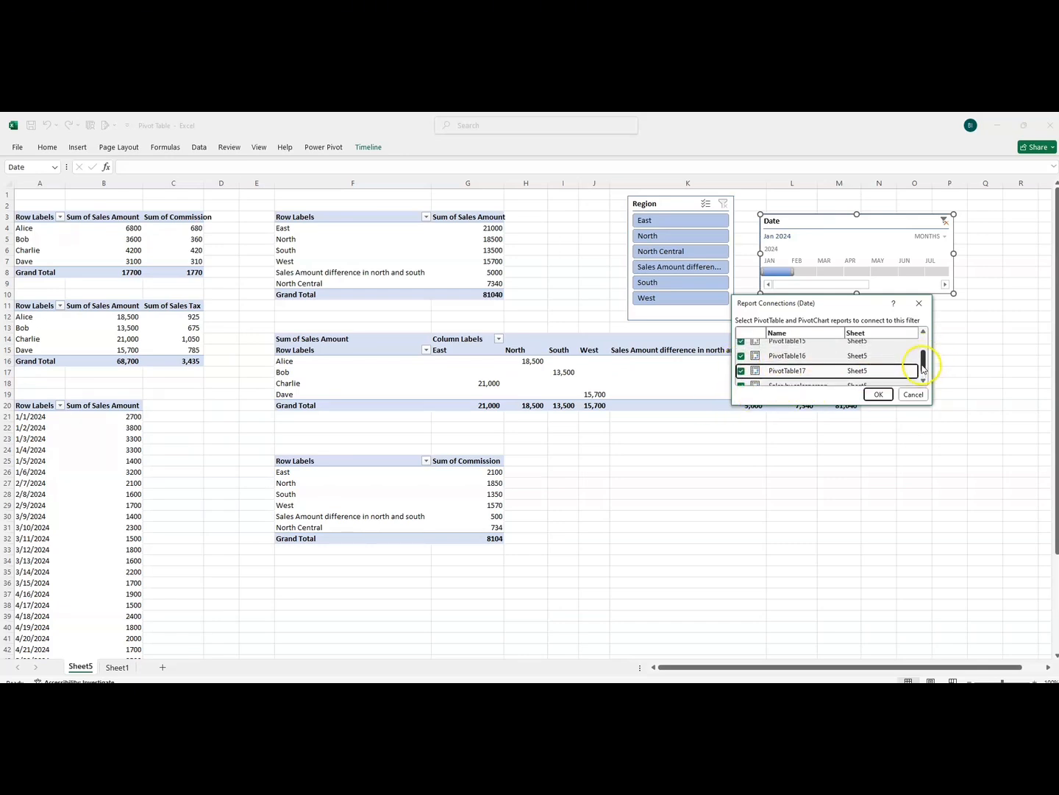
click(879, 394)
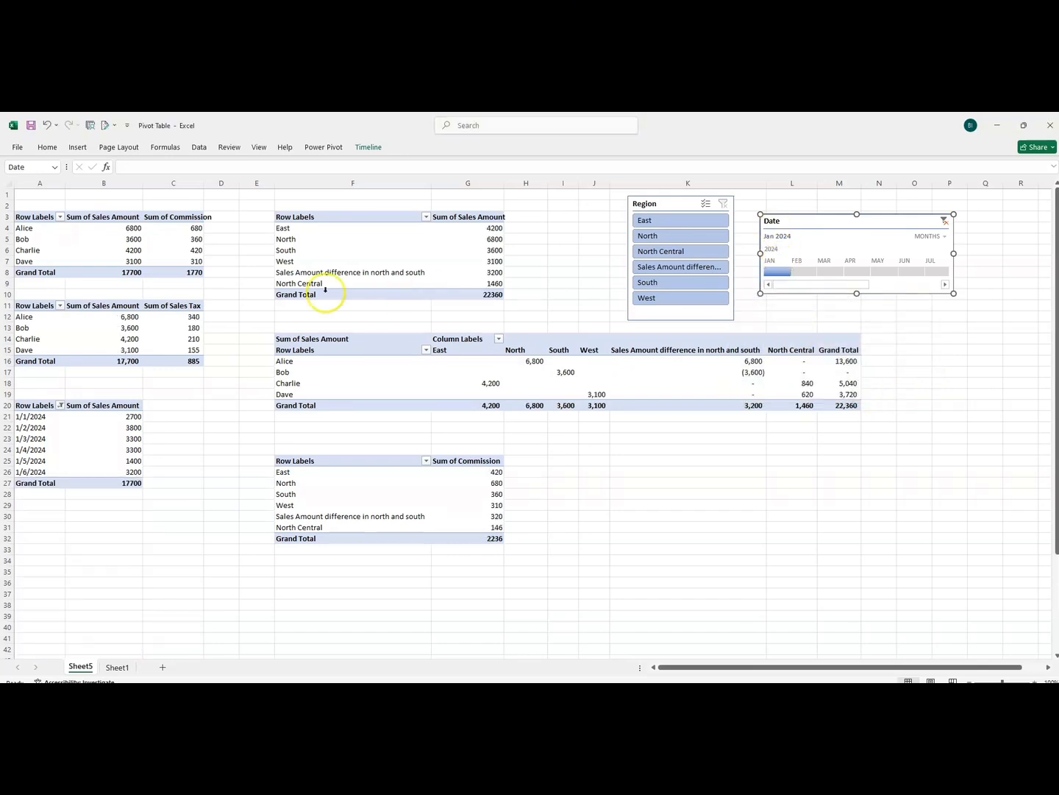
Filter the Date timeline one month at a time from February through December 2024, ending on December
click(800, 272)
click(832, 273)
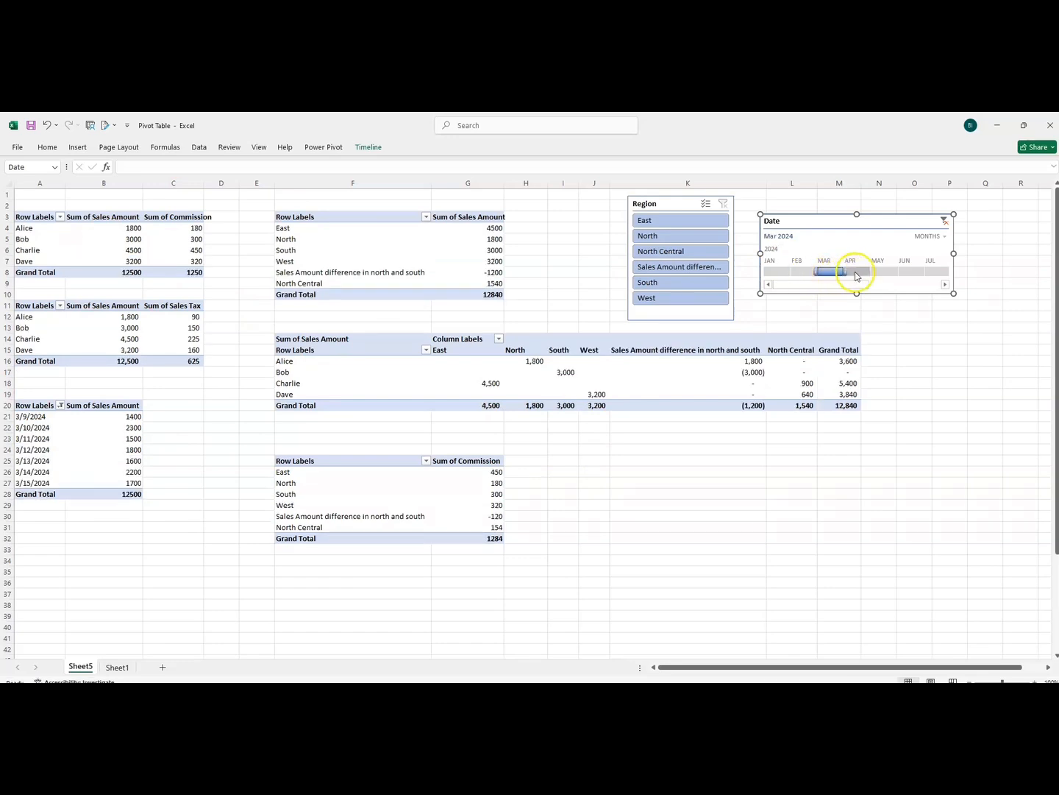
click(856, 273)
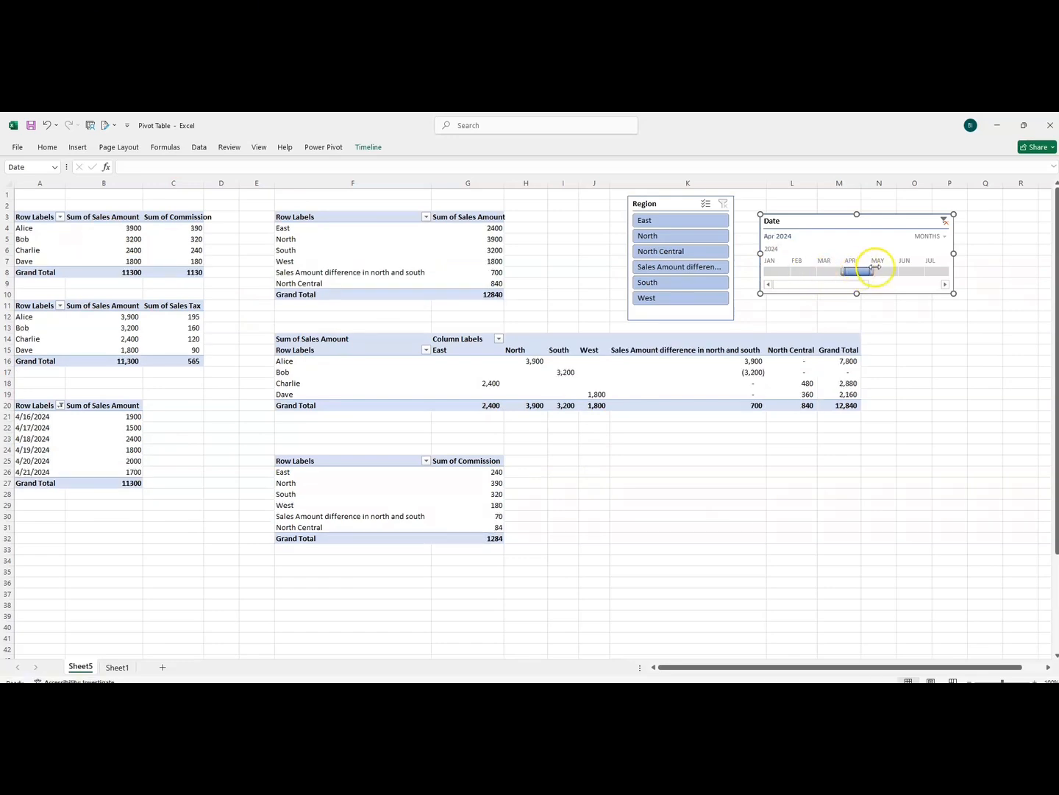
click(879, 272)
click(912, 275)
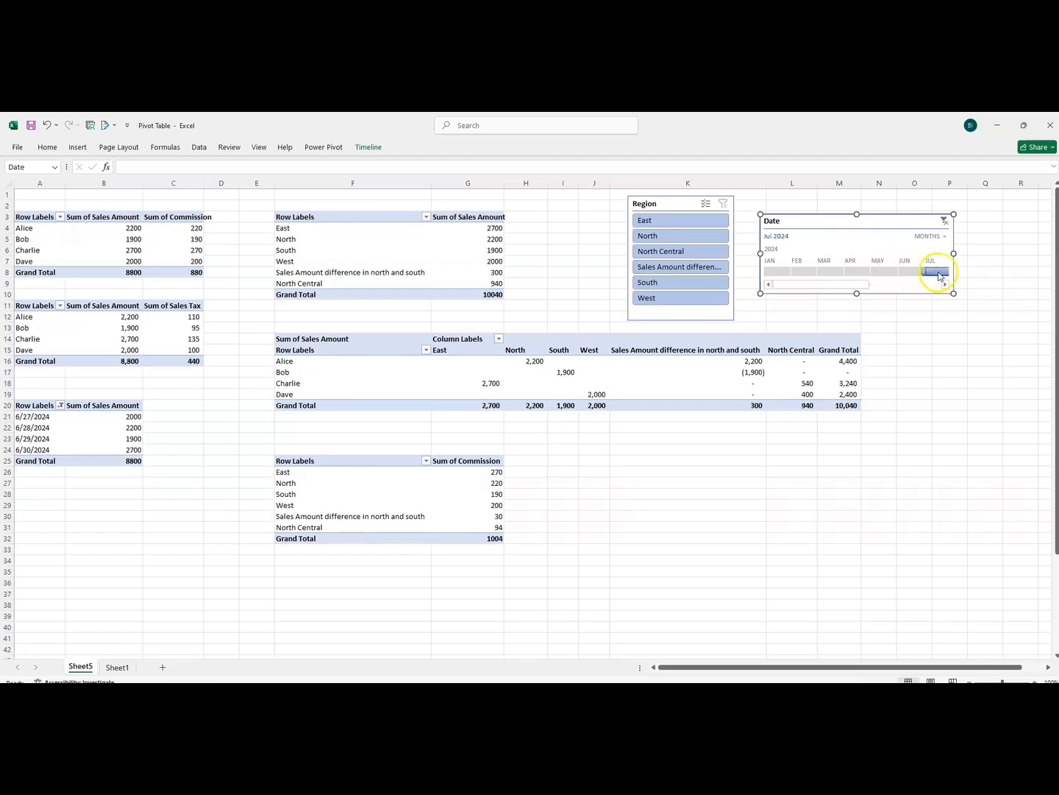
drag(845, 280, 912, 283)
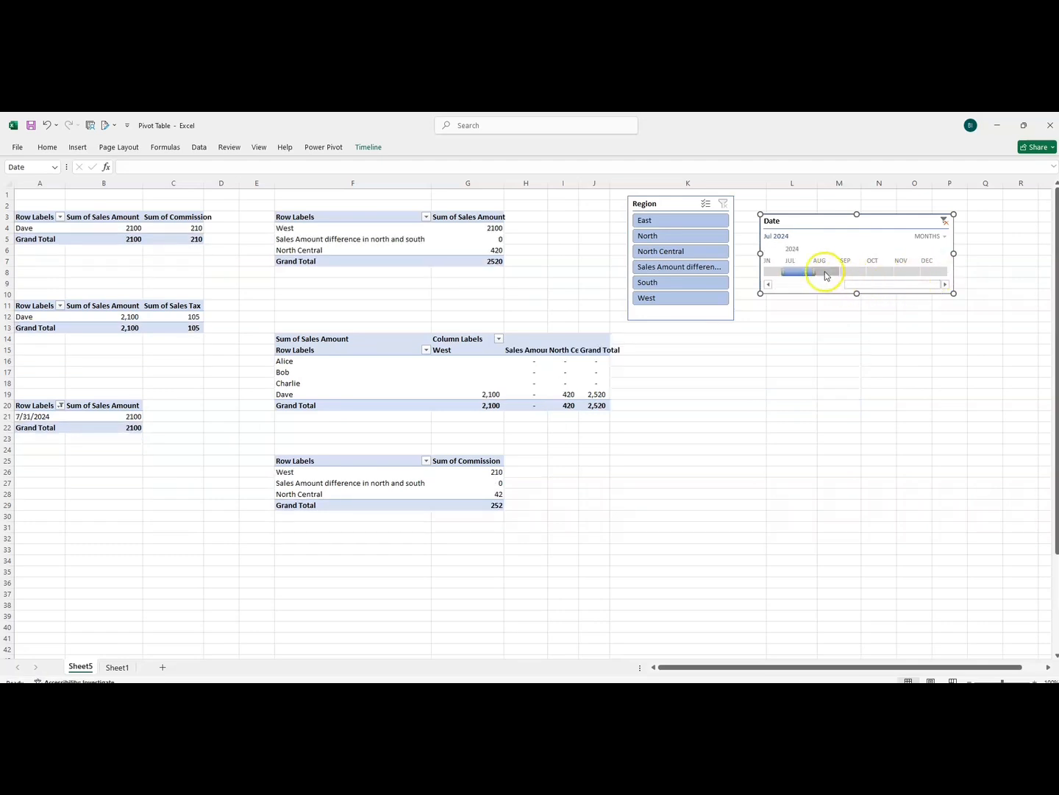
click(847, 272)
click(882, 273)
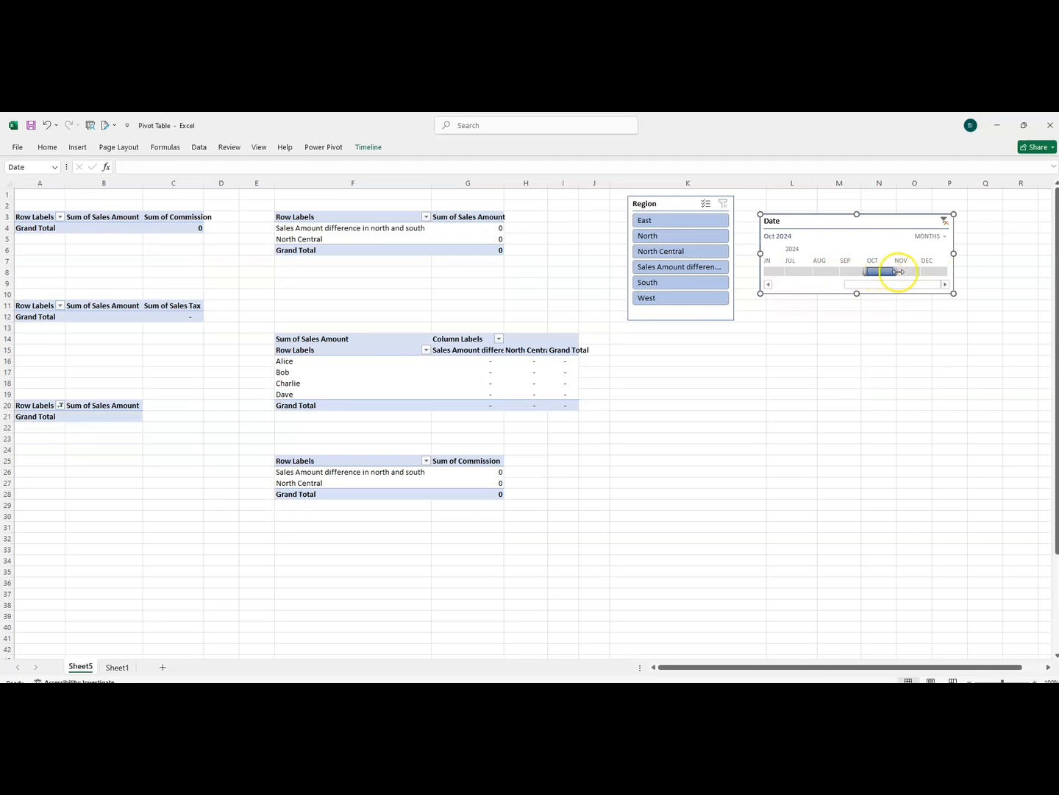
click(912, 273)
click(935, 274)
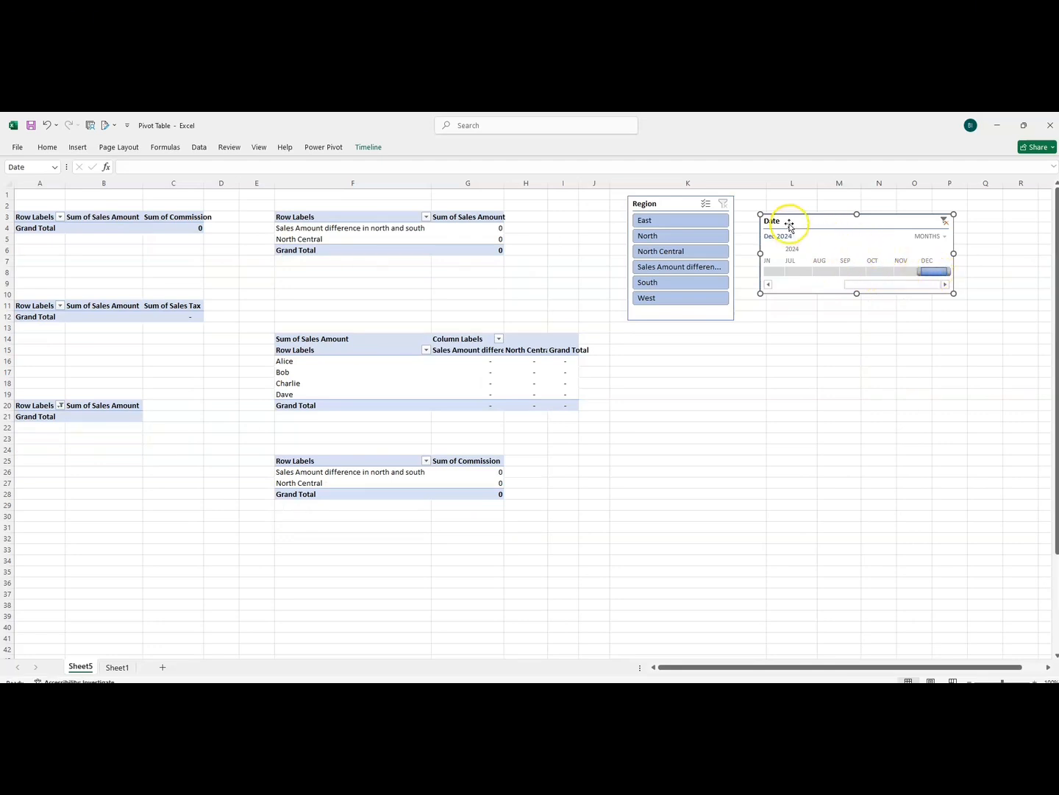
Move the Region slicer over columns H to J and the Date timeline beside it over columns K to M
drag(797, 223, 820, 208)
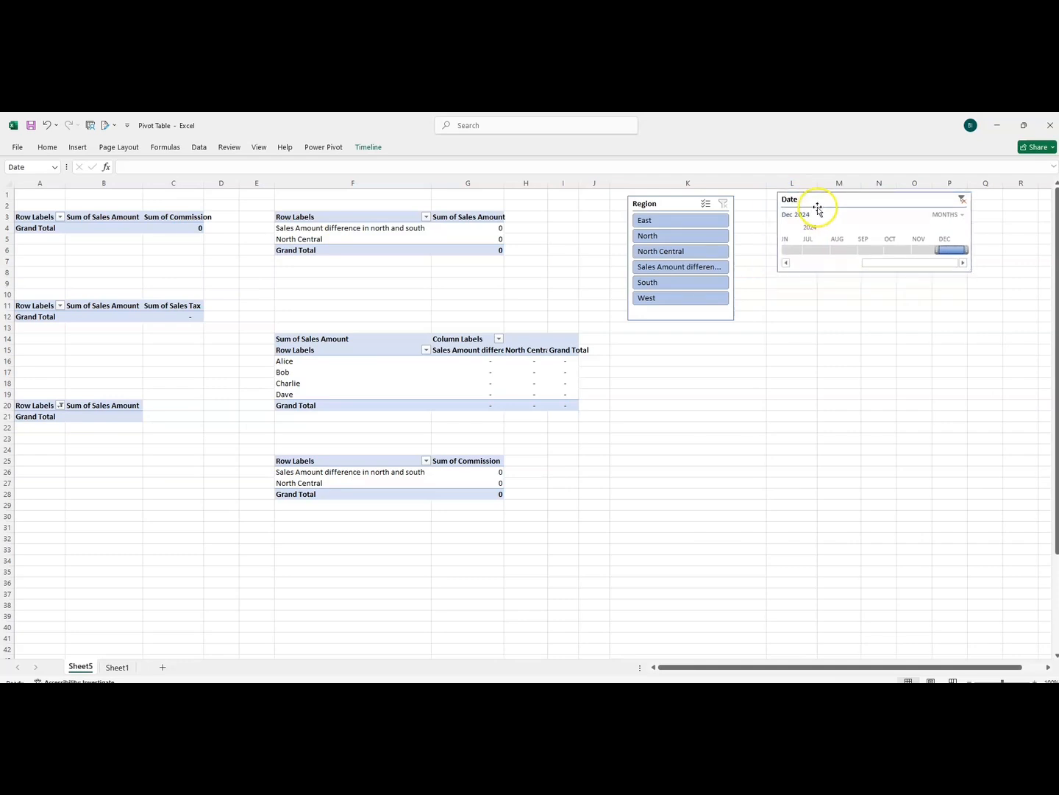
drag(663, 204, 559, 204)
drag(810, 204, 708, 206)
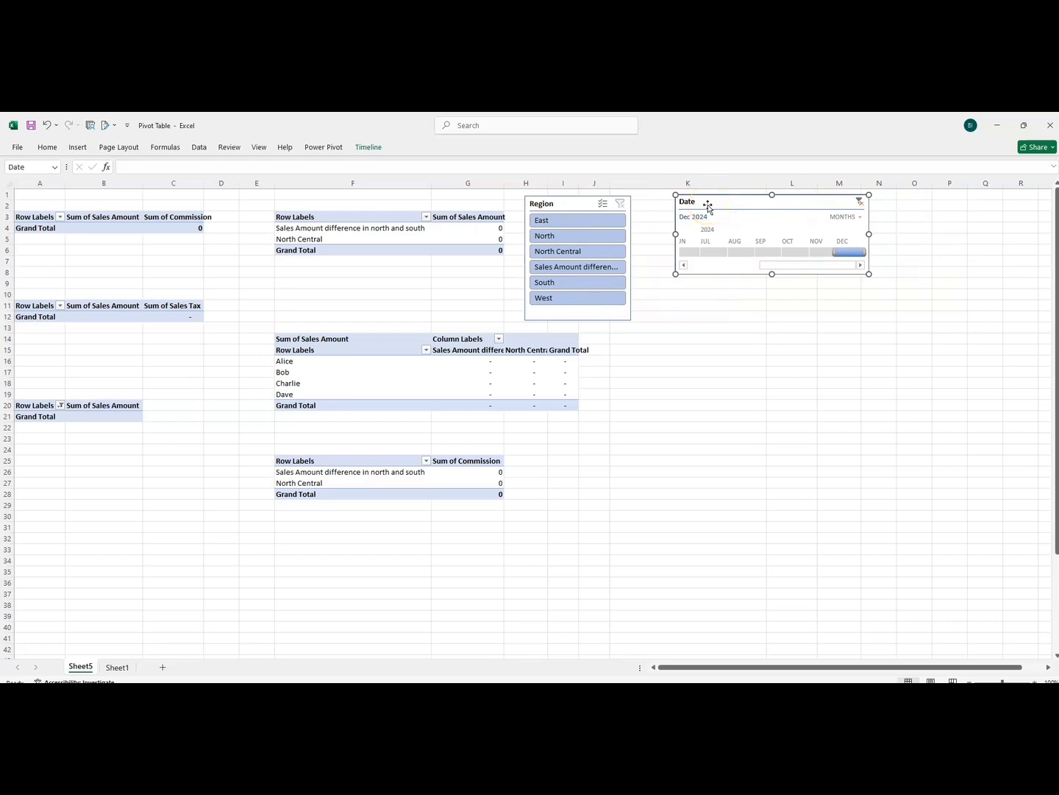
drag(707, 206, 697, 209)
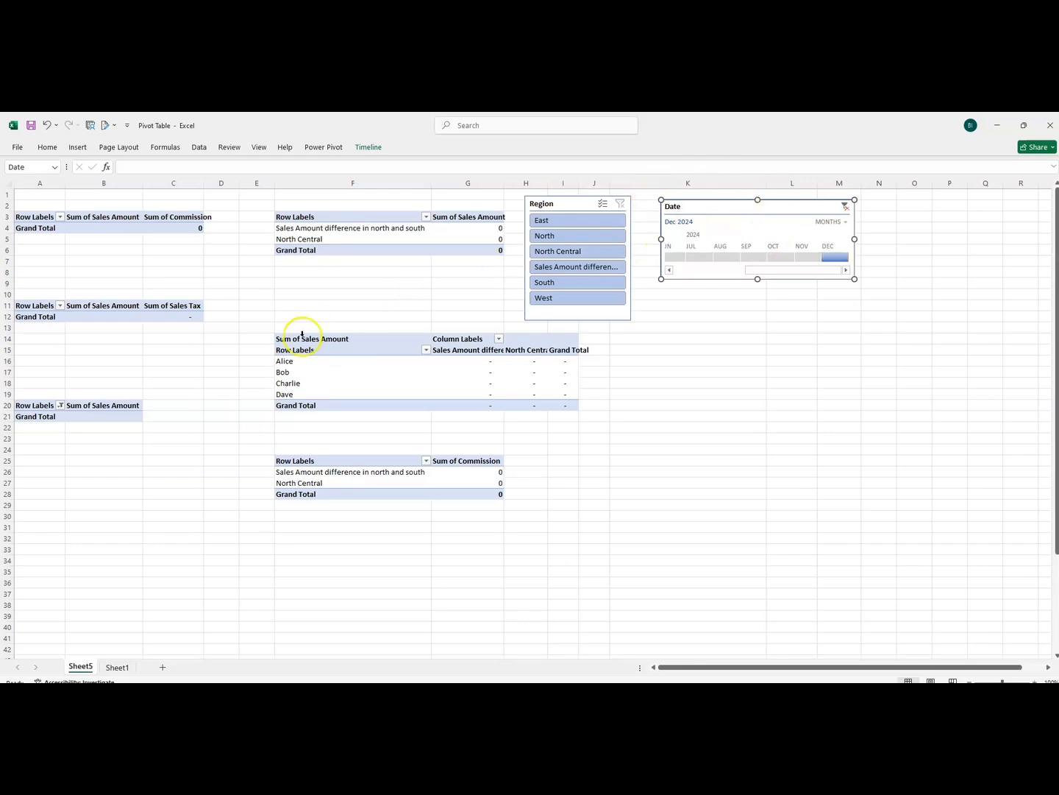
drag(689, 209, 734, 214)
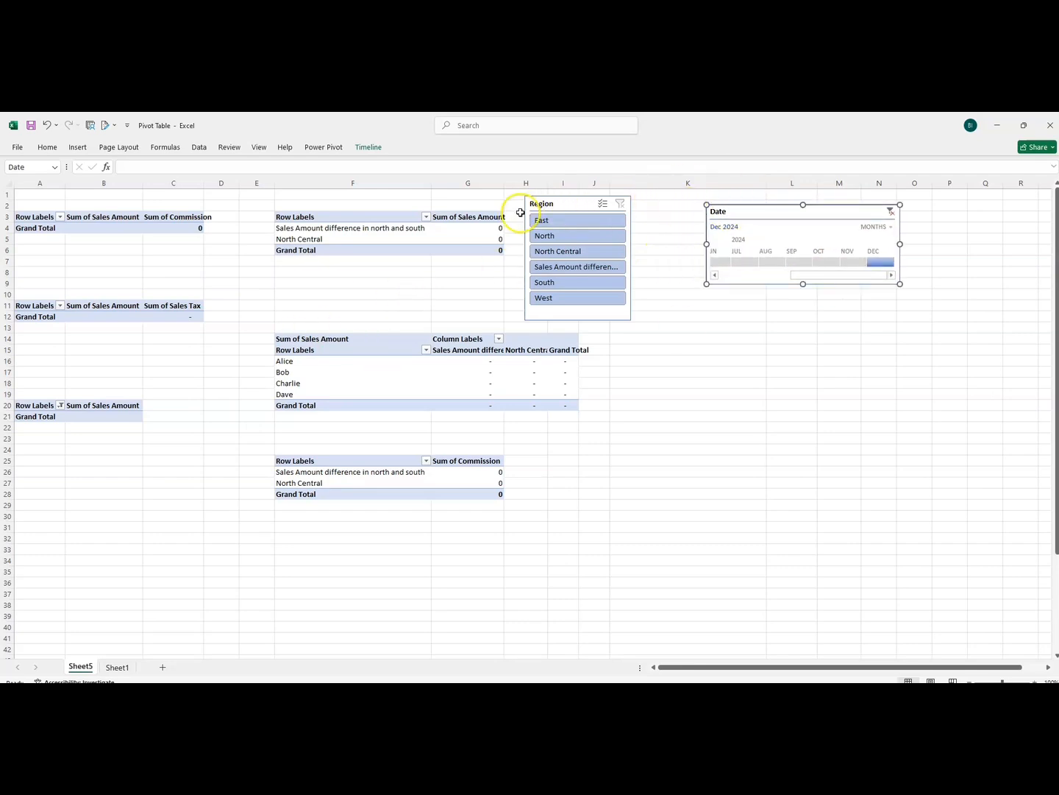
drag(521, 213, 540, 213)
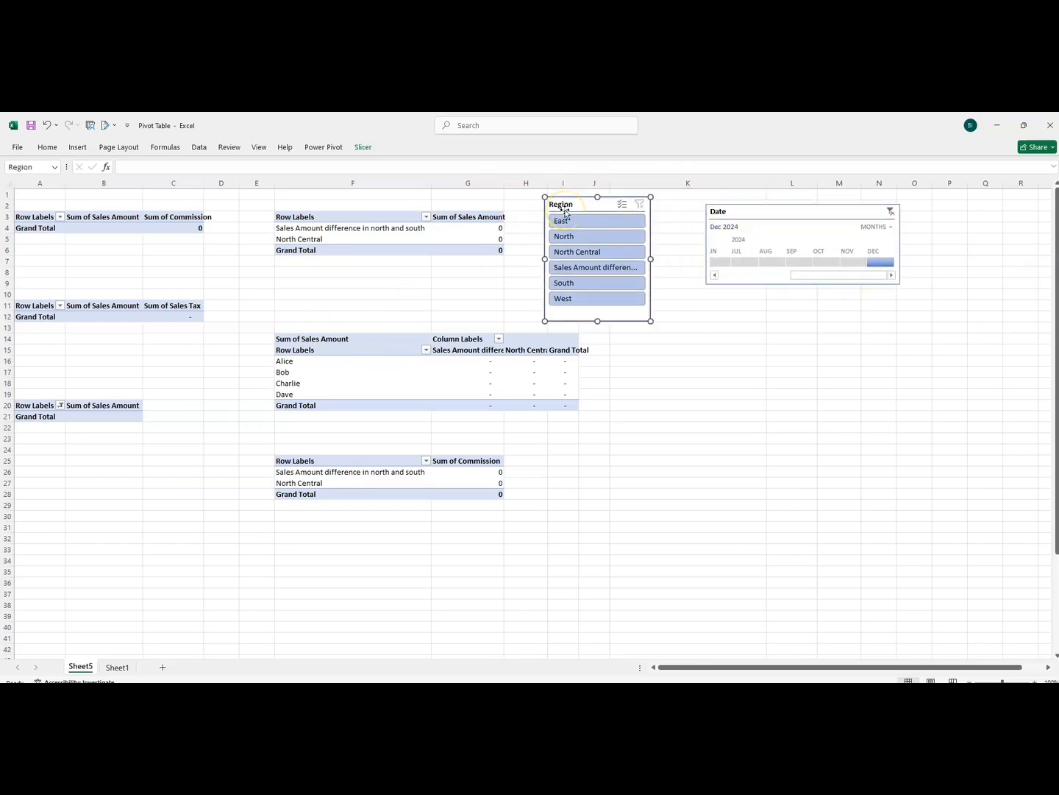
click(78, 147)
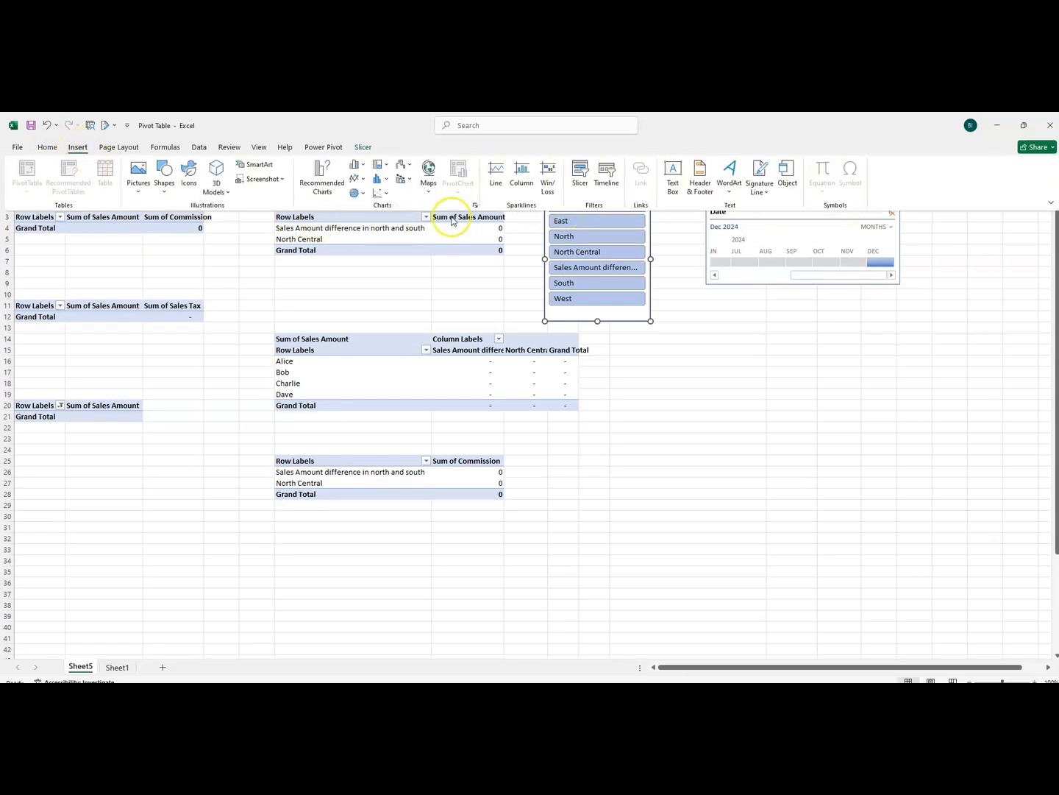
click(580, 174)
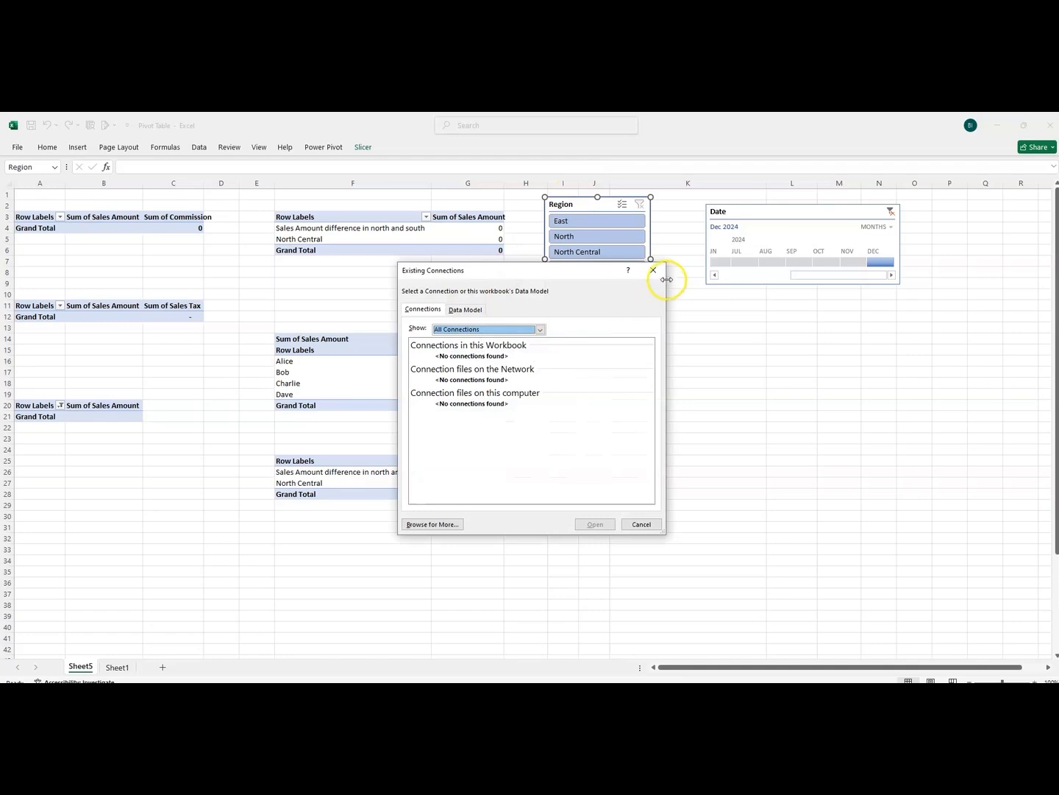
click(651, 270)
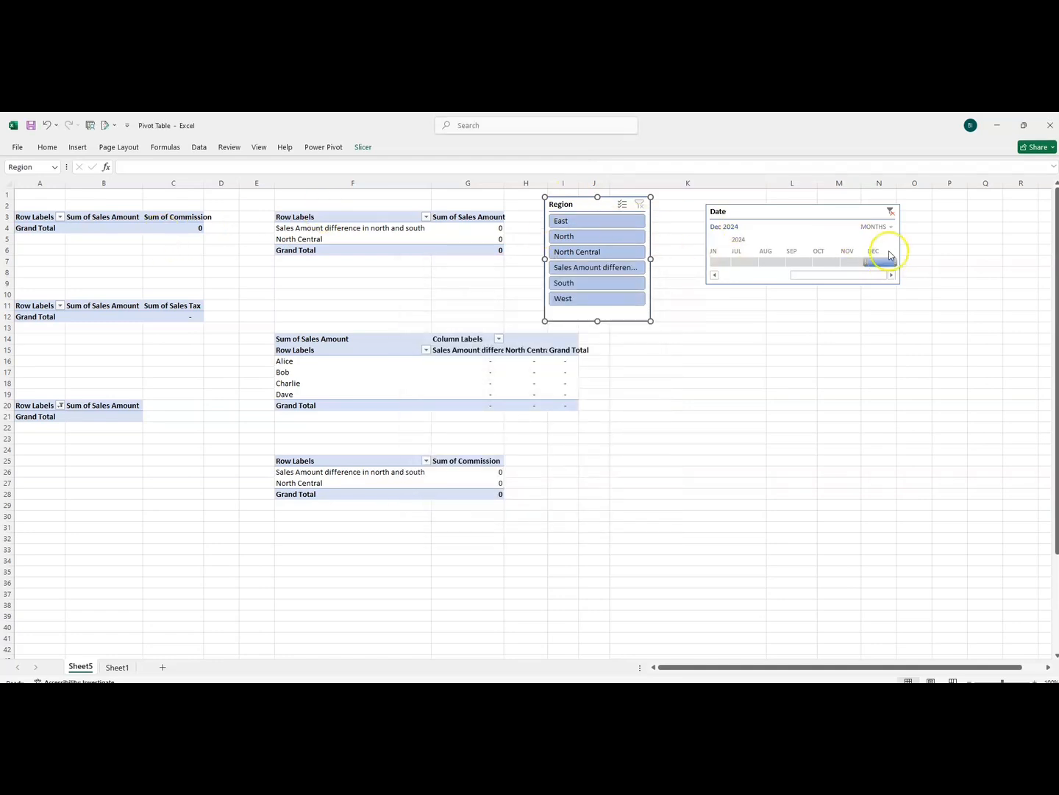
Clear the Date timeline's filter to include all periods
click(891, 219)
click(891, 214)
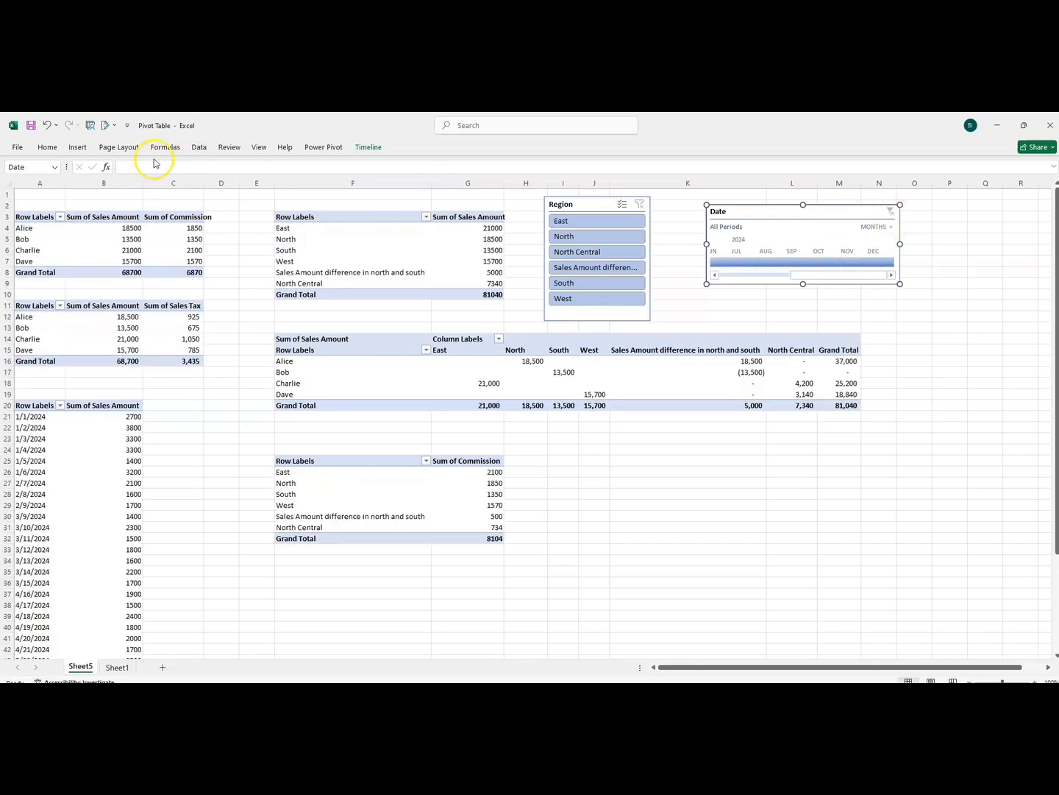
Insert a Date slicer for the pivot table of sales amount by region, browse its dates, and delete the slicer
click(78, 148)
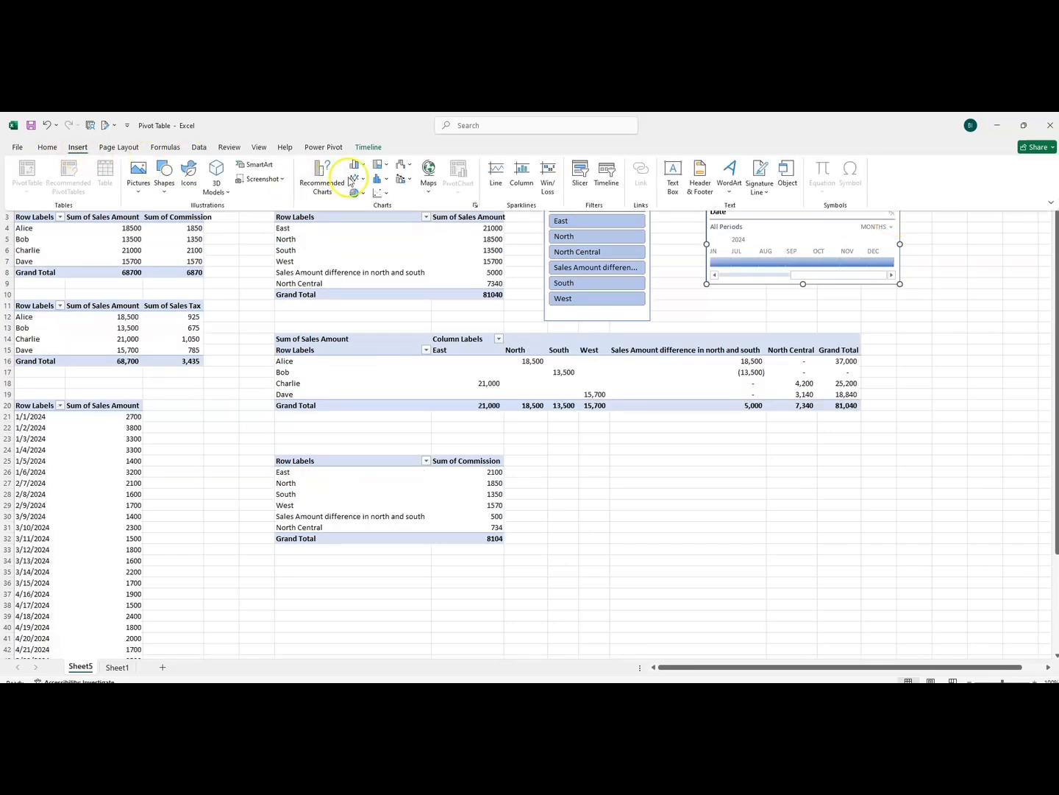
click(306, 264)
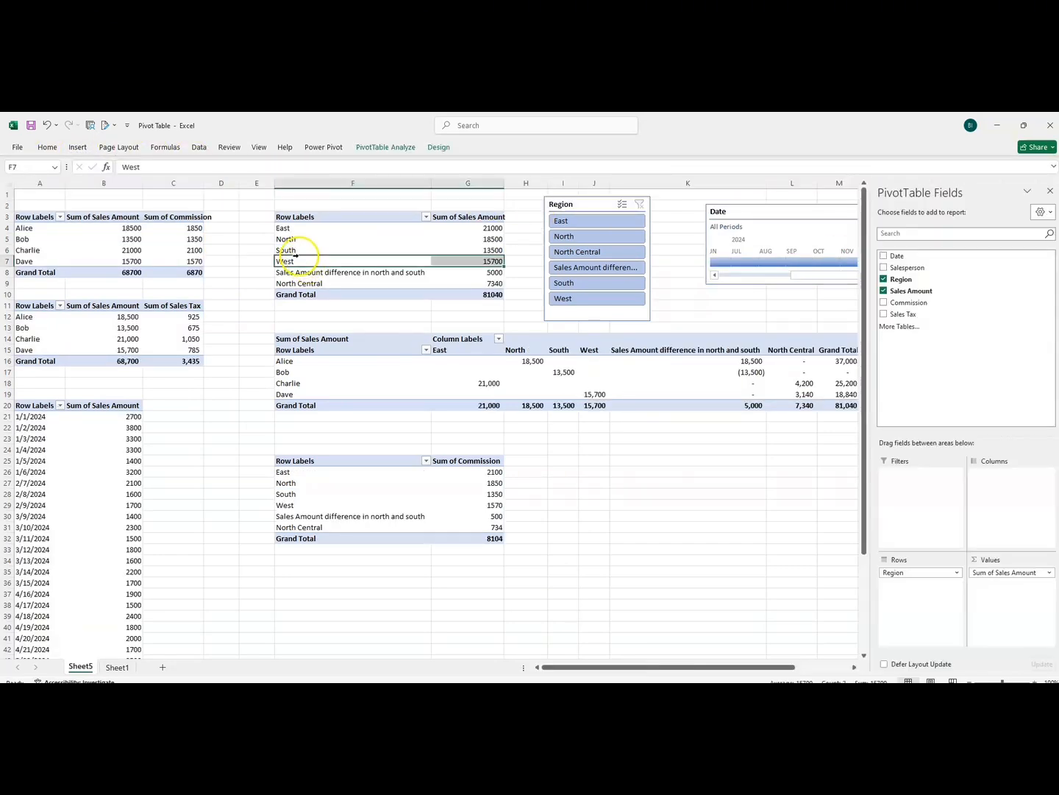
click(78, 147)
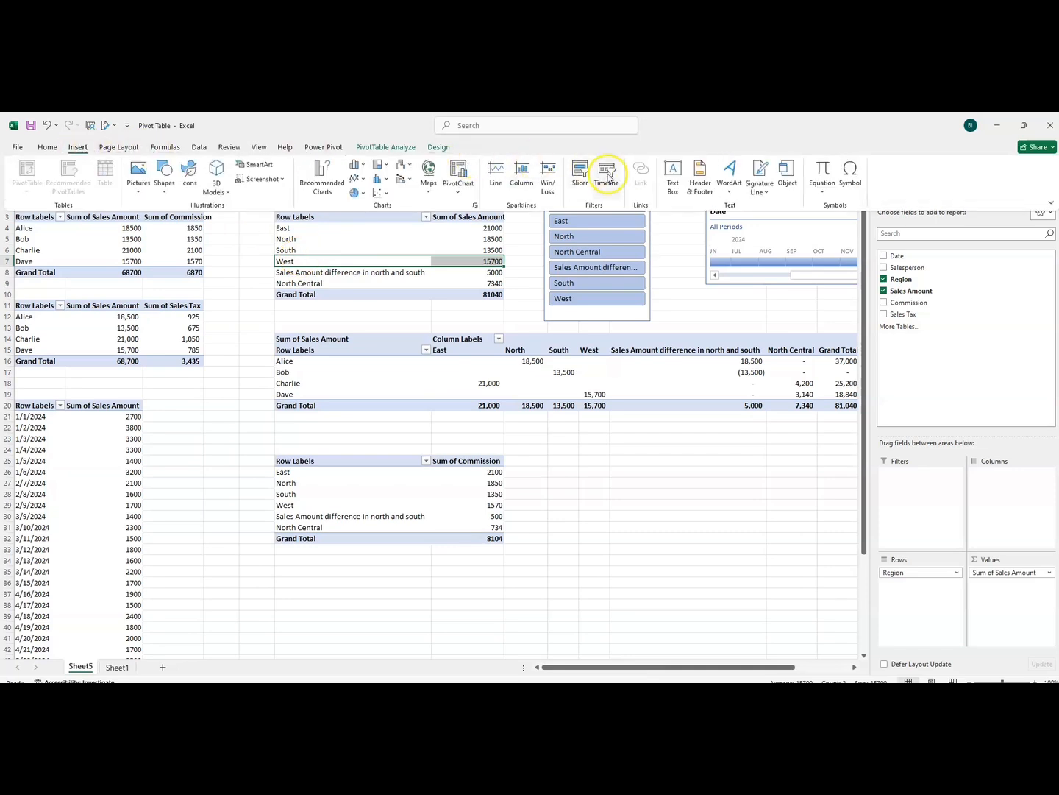
click(583, 181)
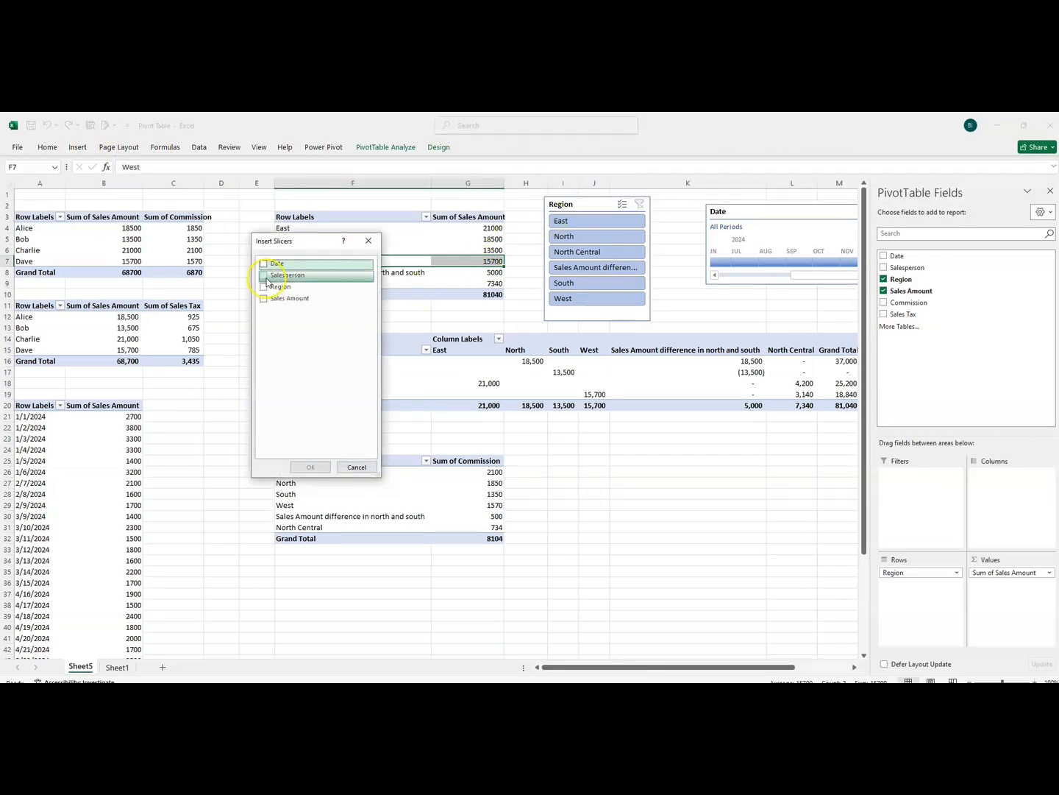
drag(293, 242, 276, 236)
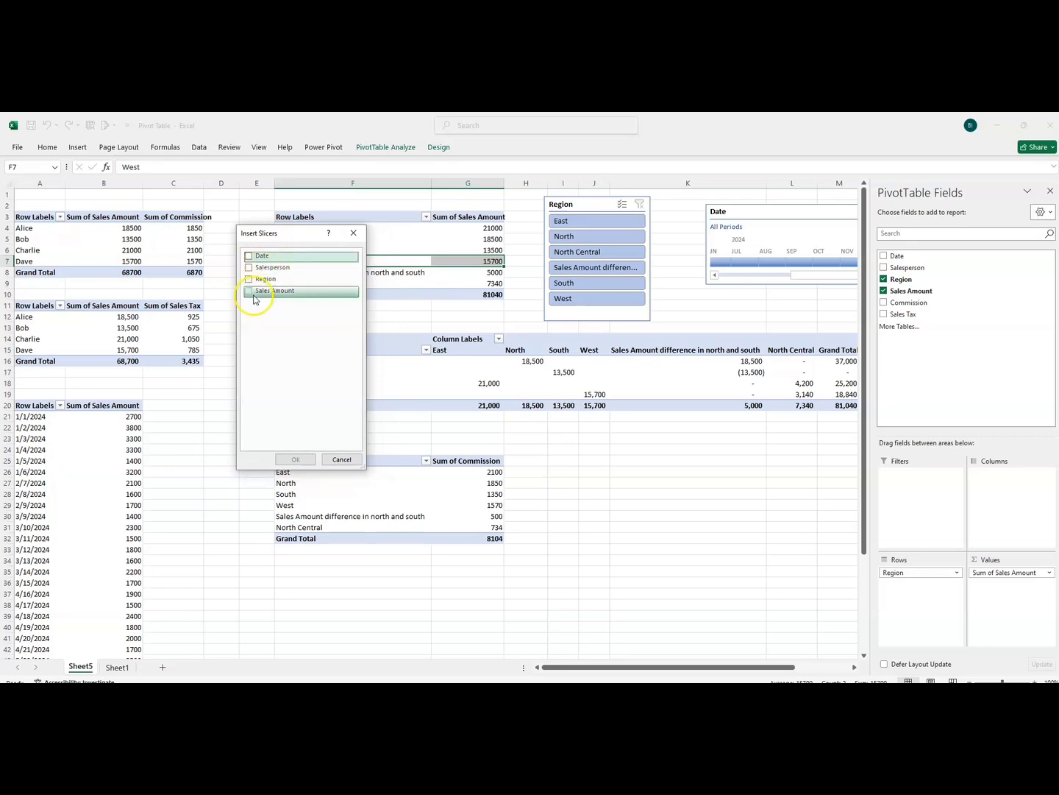
click(249, 255)
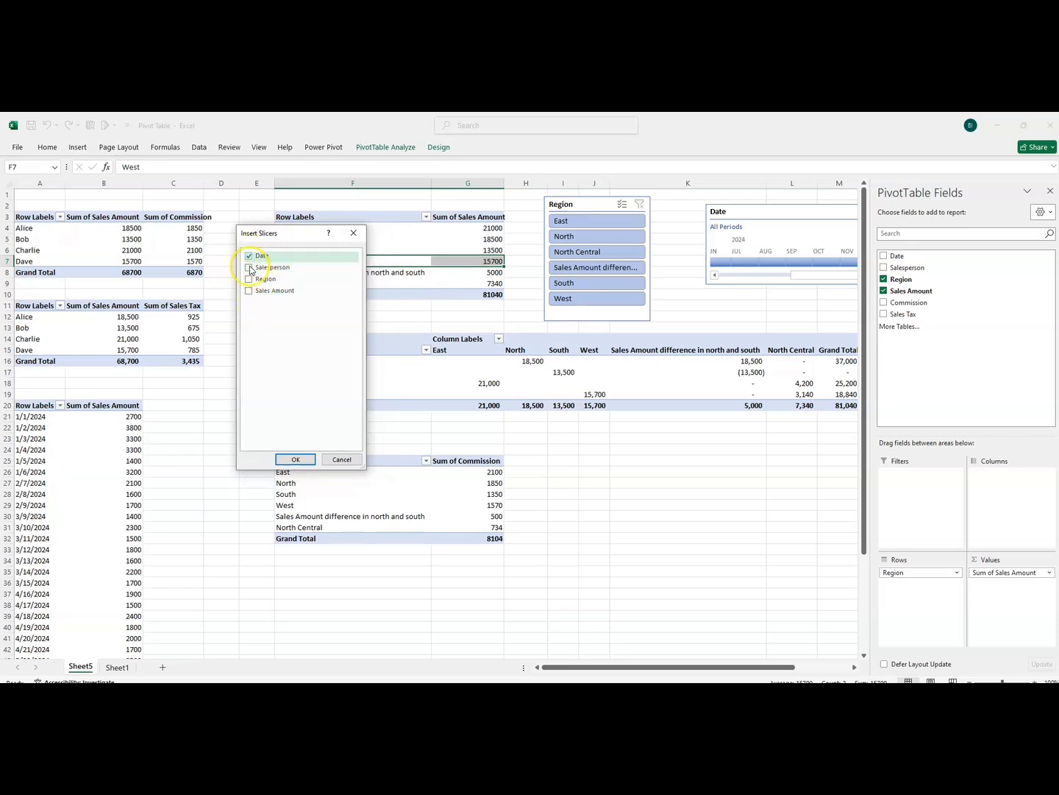
click(294, 460)
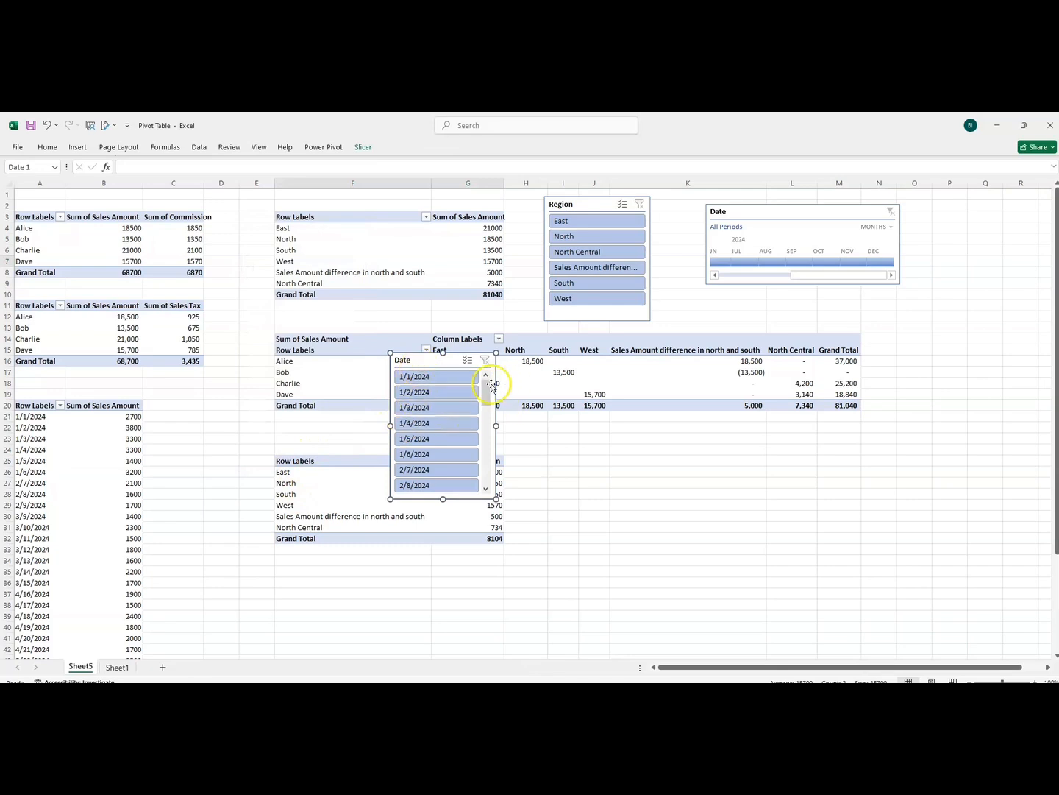
drag(486, 390, 487, 464)
key(Delete)
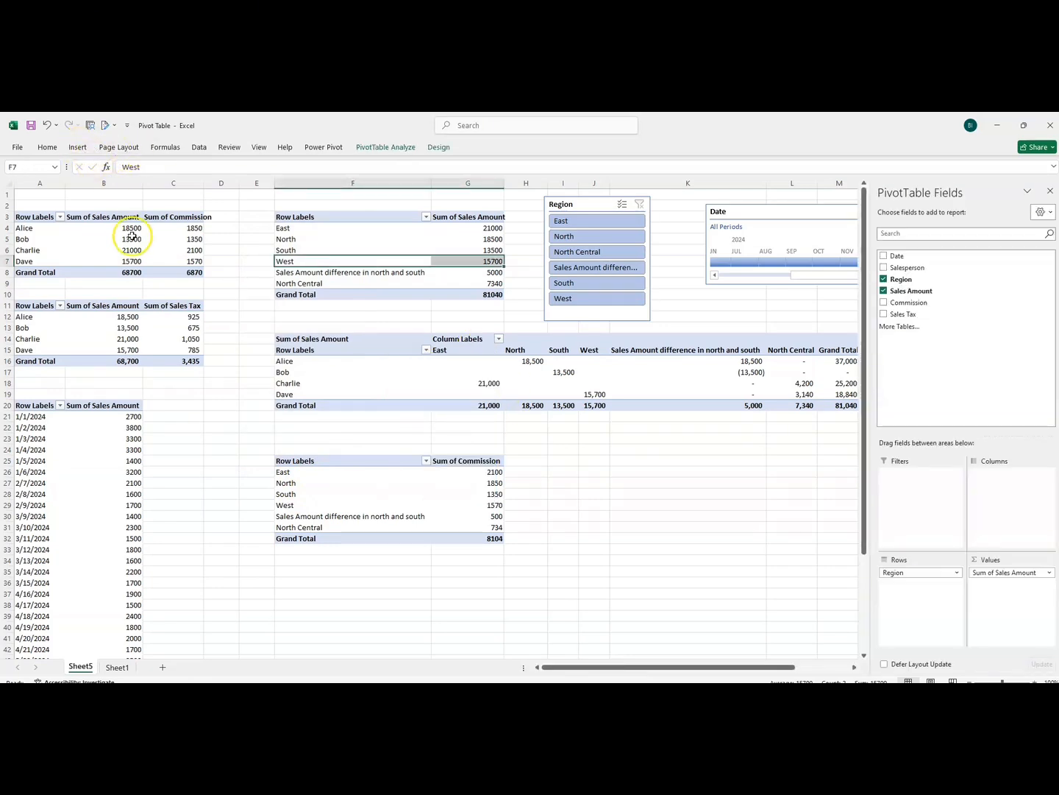
Insert a Sales Amount slicer for the pivot table of sales amount by region
click(87, 148)
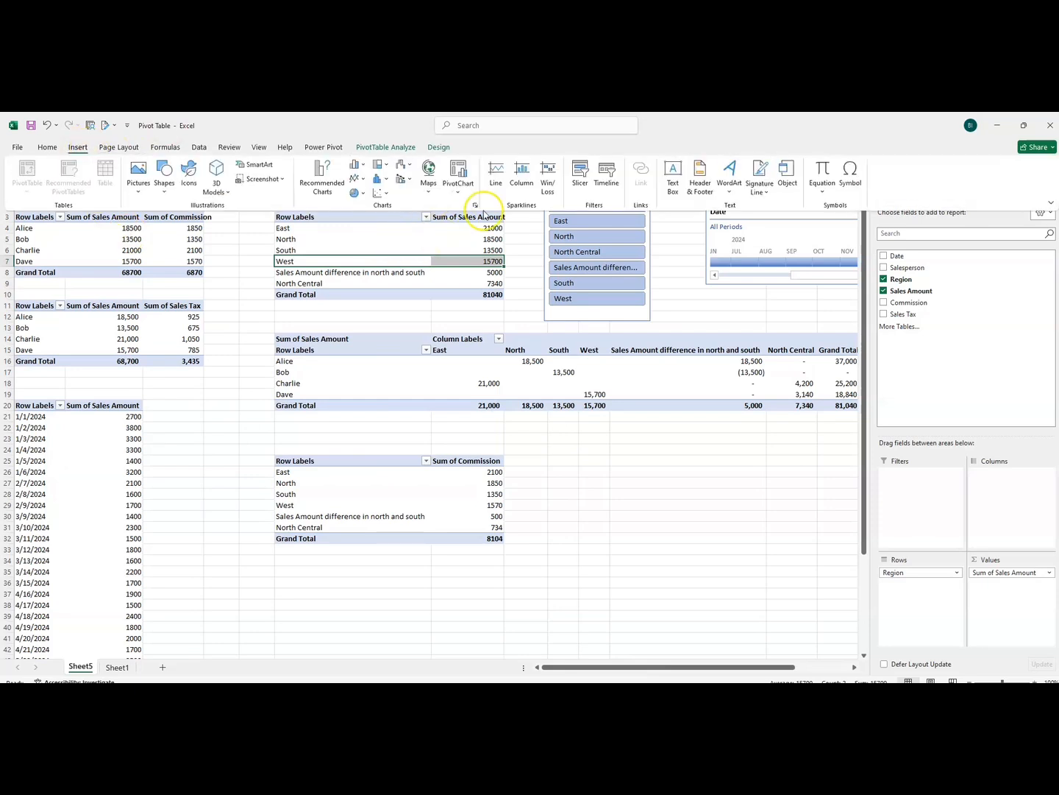
click(587, 182)
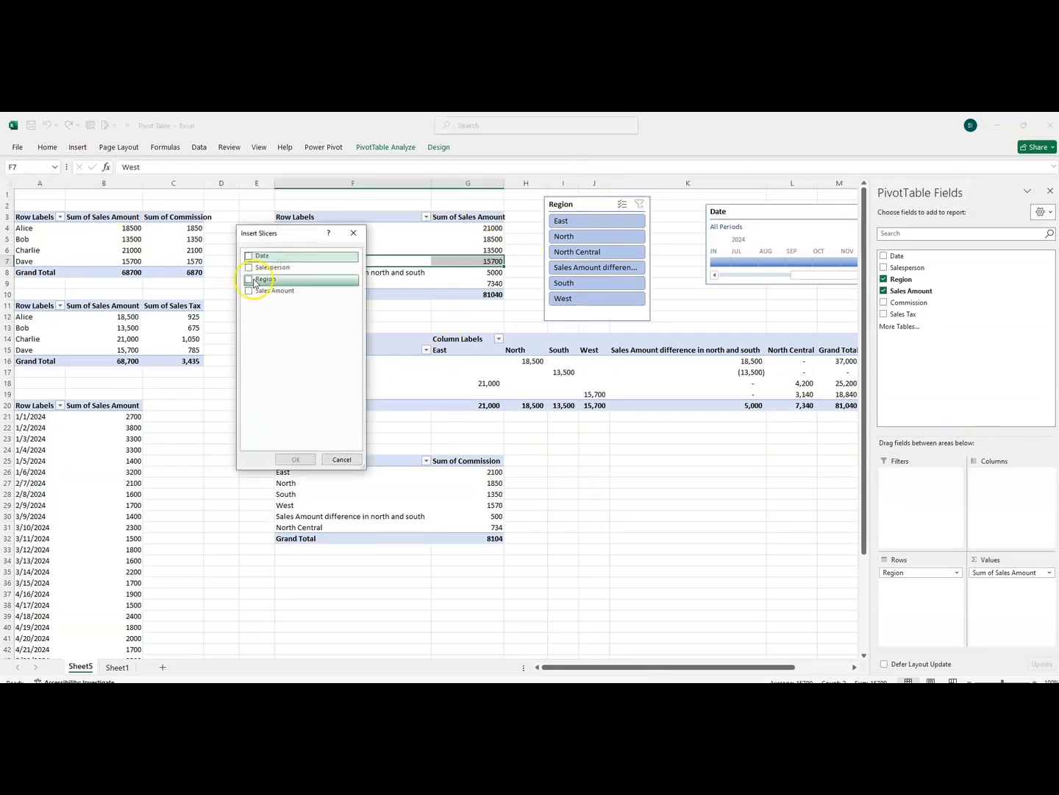
click(250, 292)
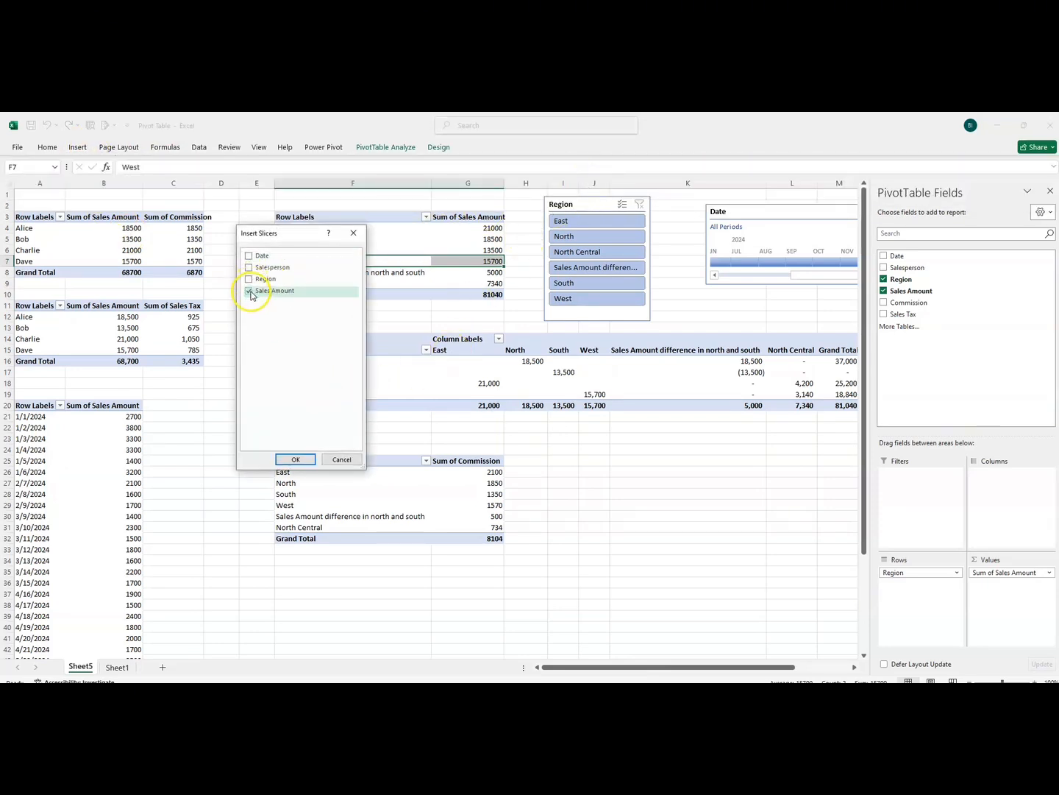
click(295, 460)
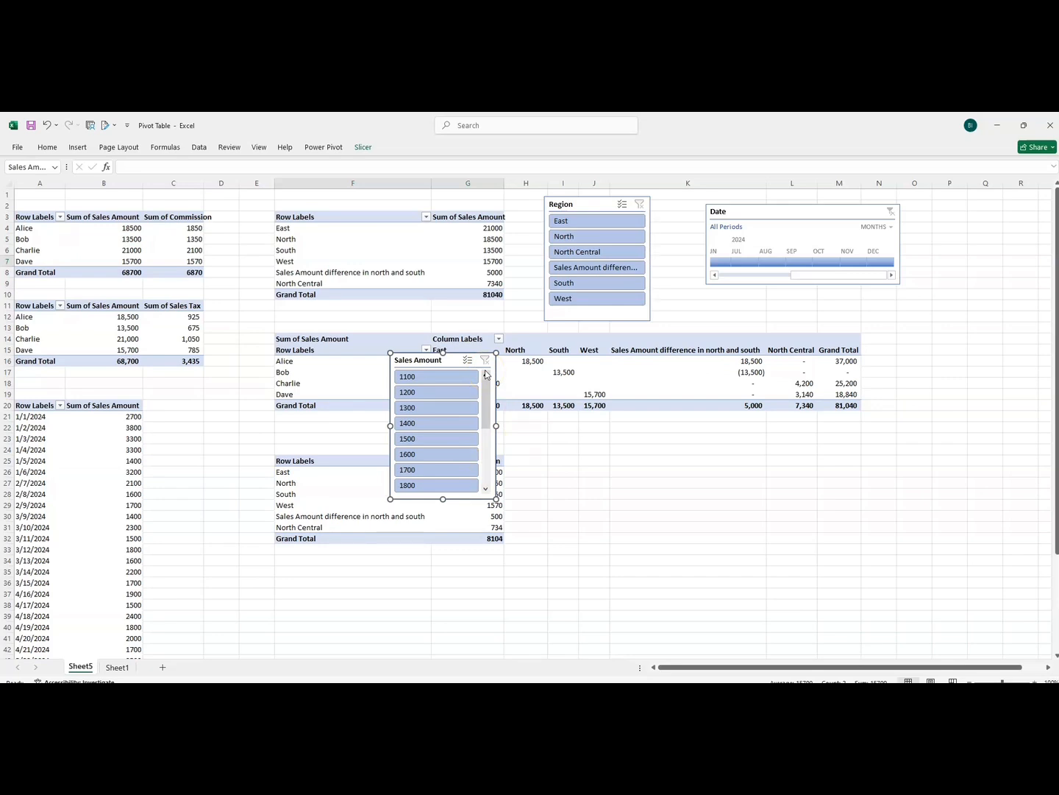
Check which fields are offered for a timeline on the sales amount by region pivot table, without inserting one
click(754, 214)
click(301, 249)
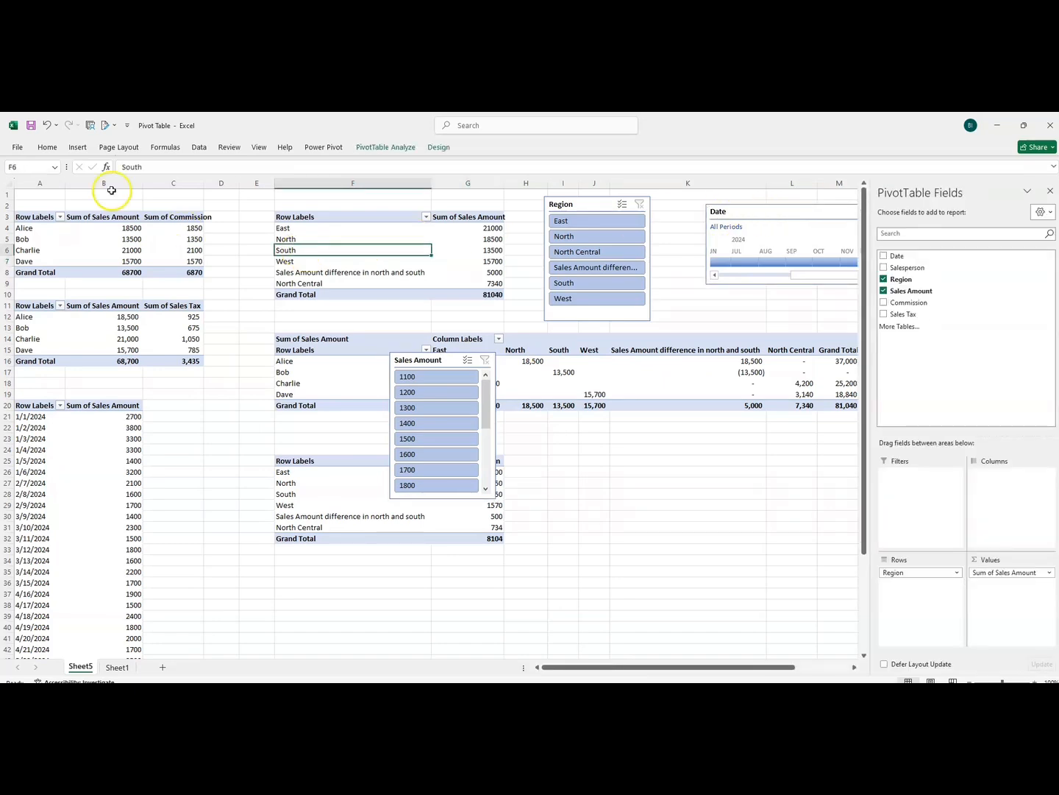
click(76, 147)
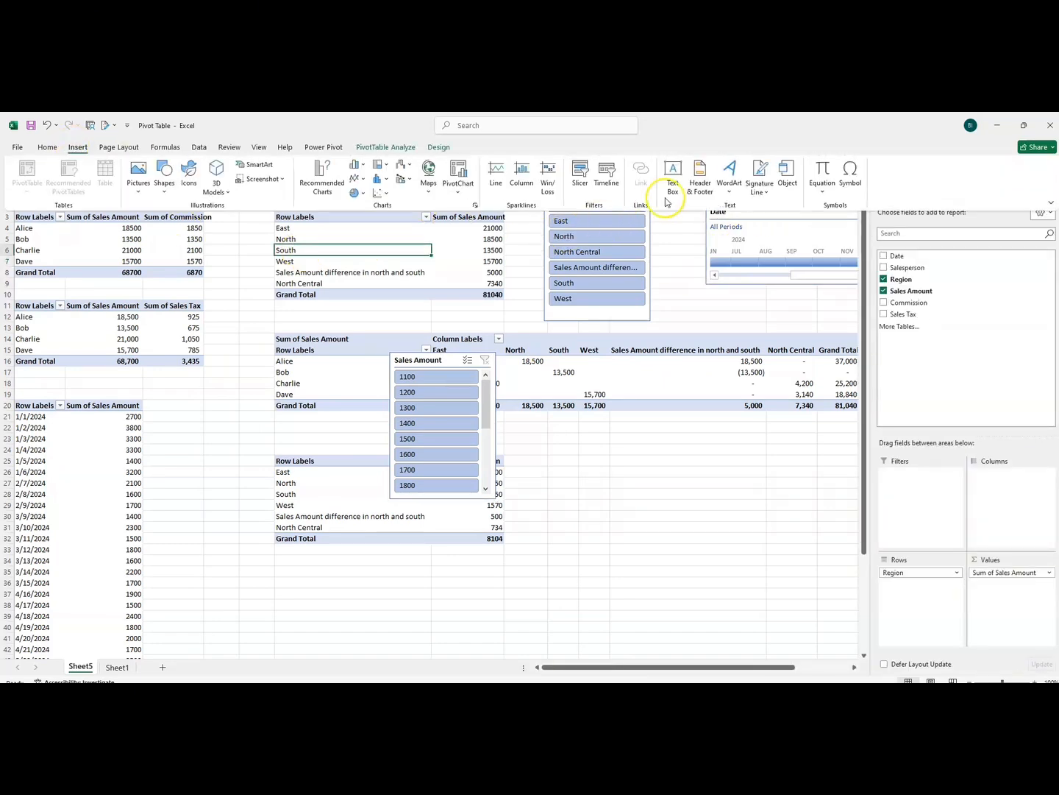
click(607, 183)
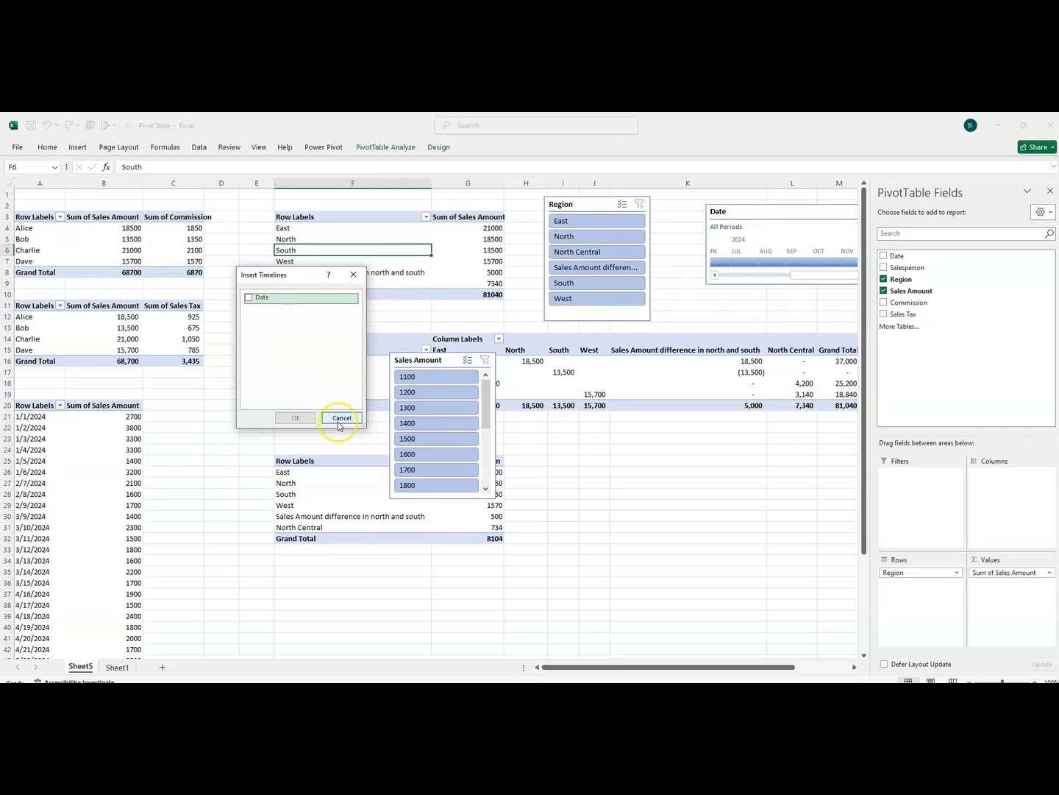
click(353, 277)
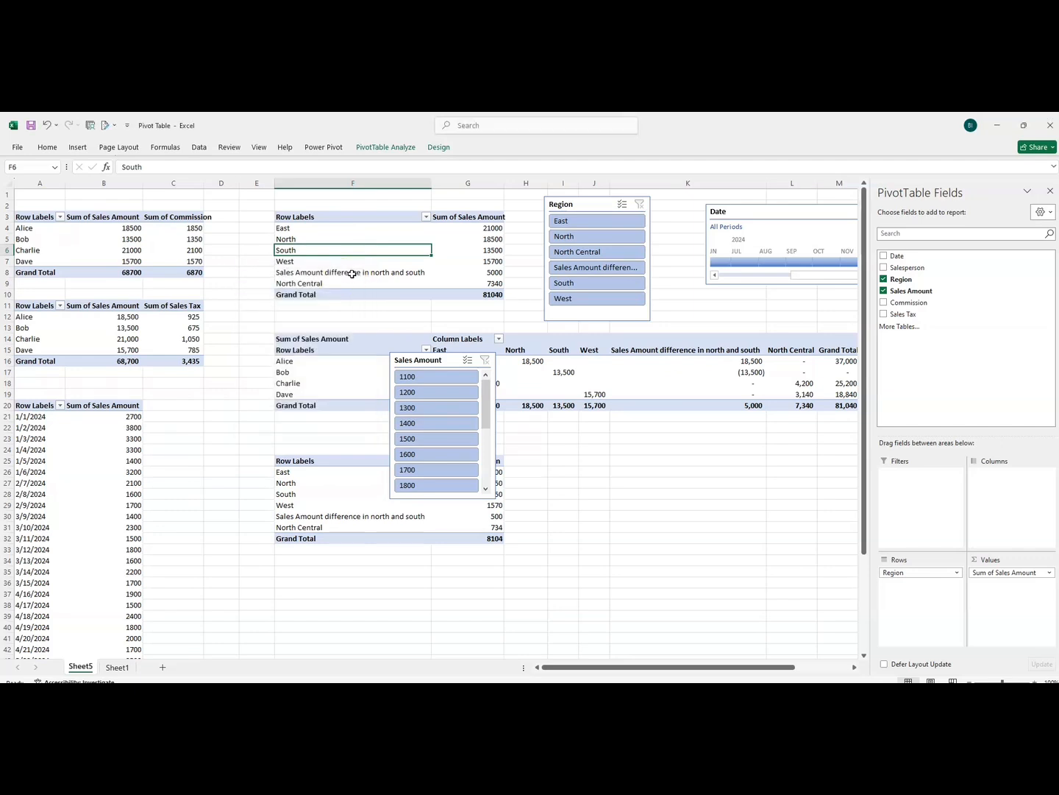
Delete the Sales Amount slicer
click(425, 362)
key(Delete)
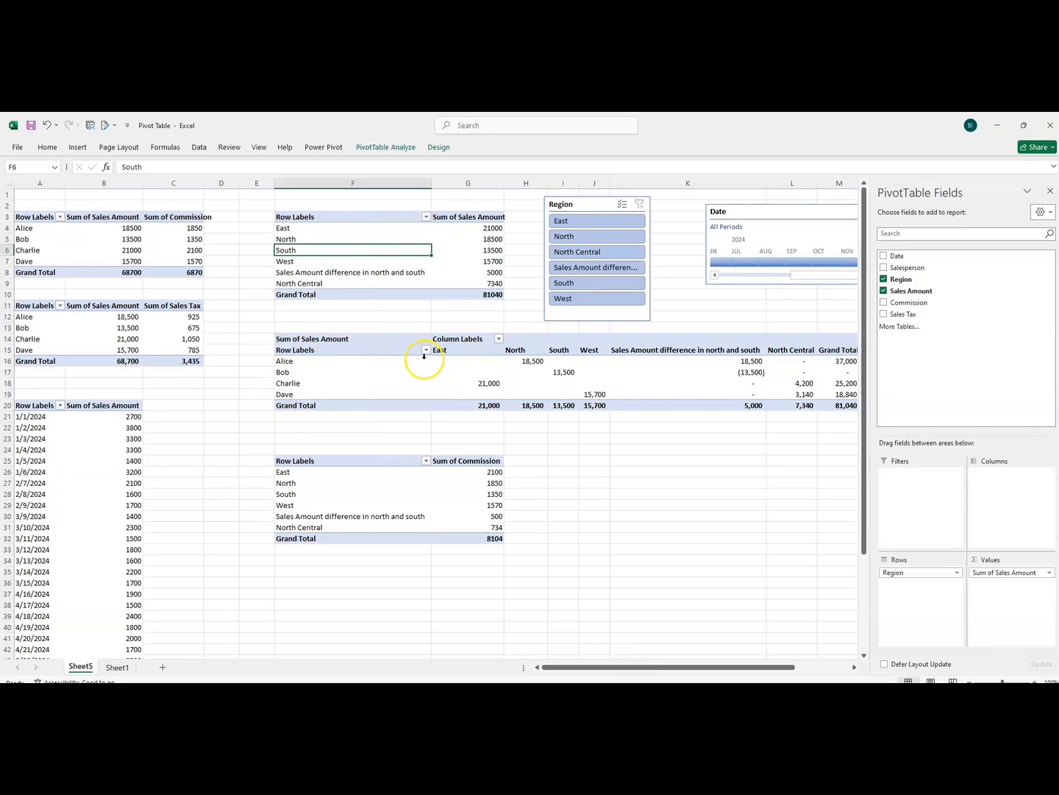
Review the PivotTable name, filter tools, slicer field choices and design options available for the sales amount by region table
click(380, 151)
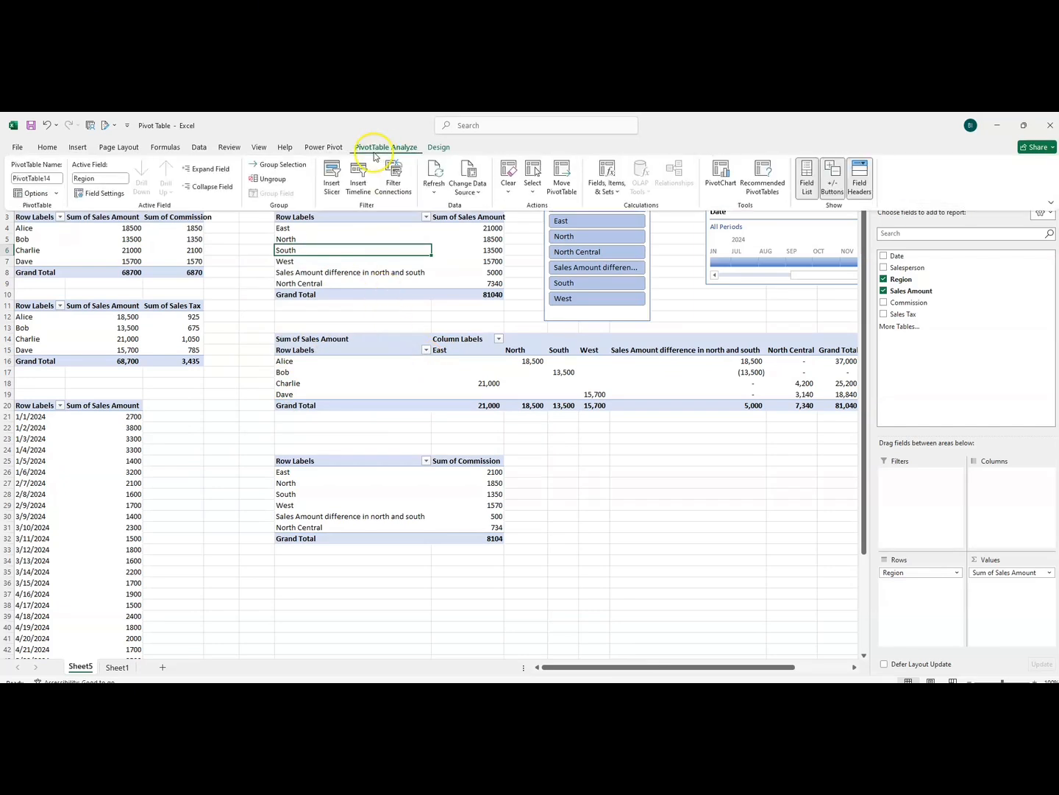
click(49, 181)
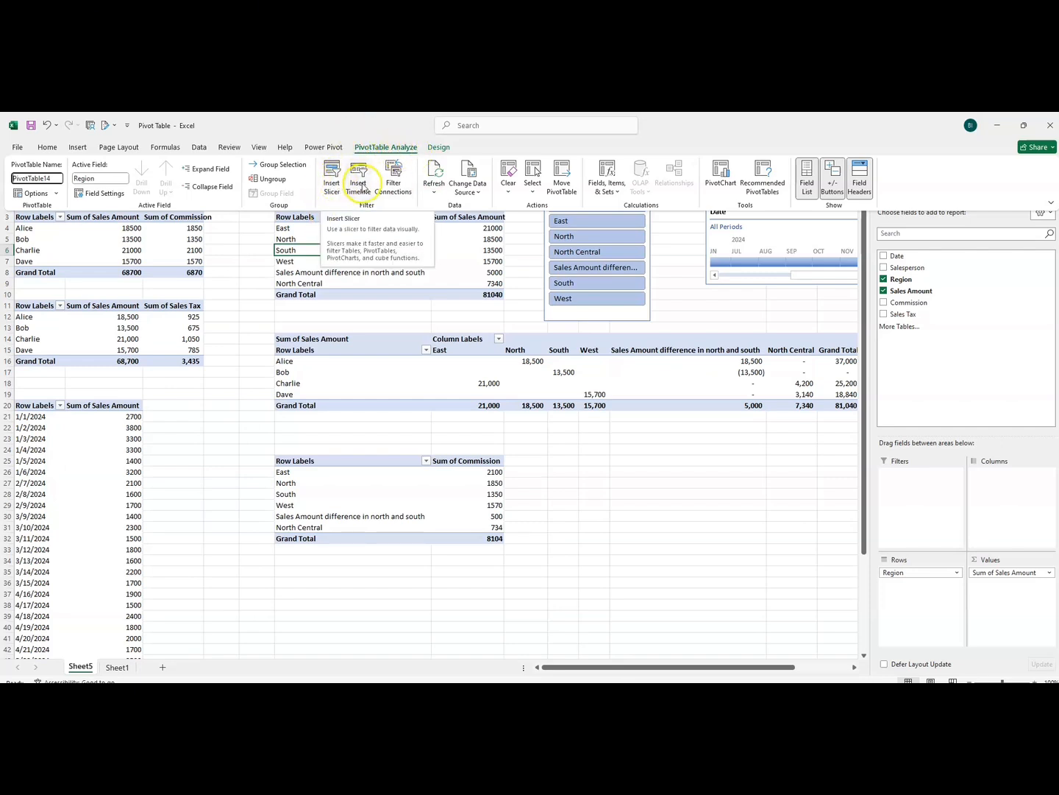
click(395, 325)
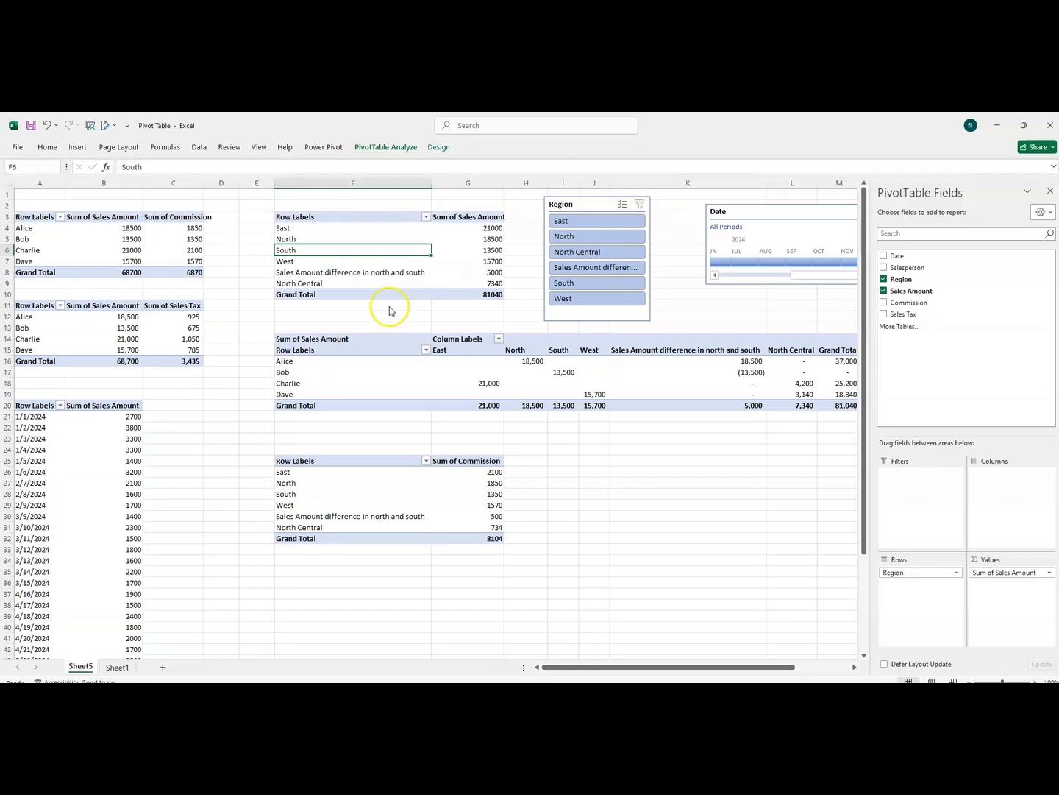
click(371, 151)
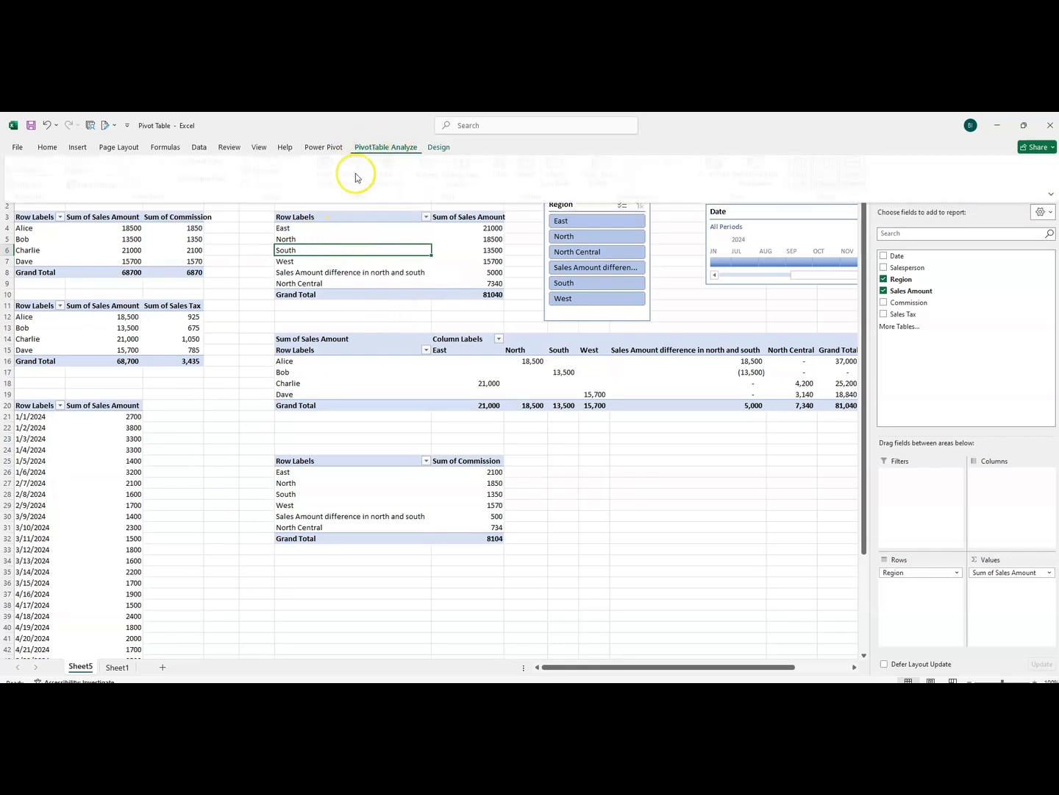
click(330, 184)
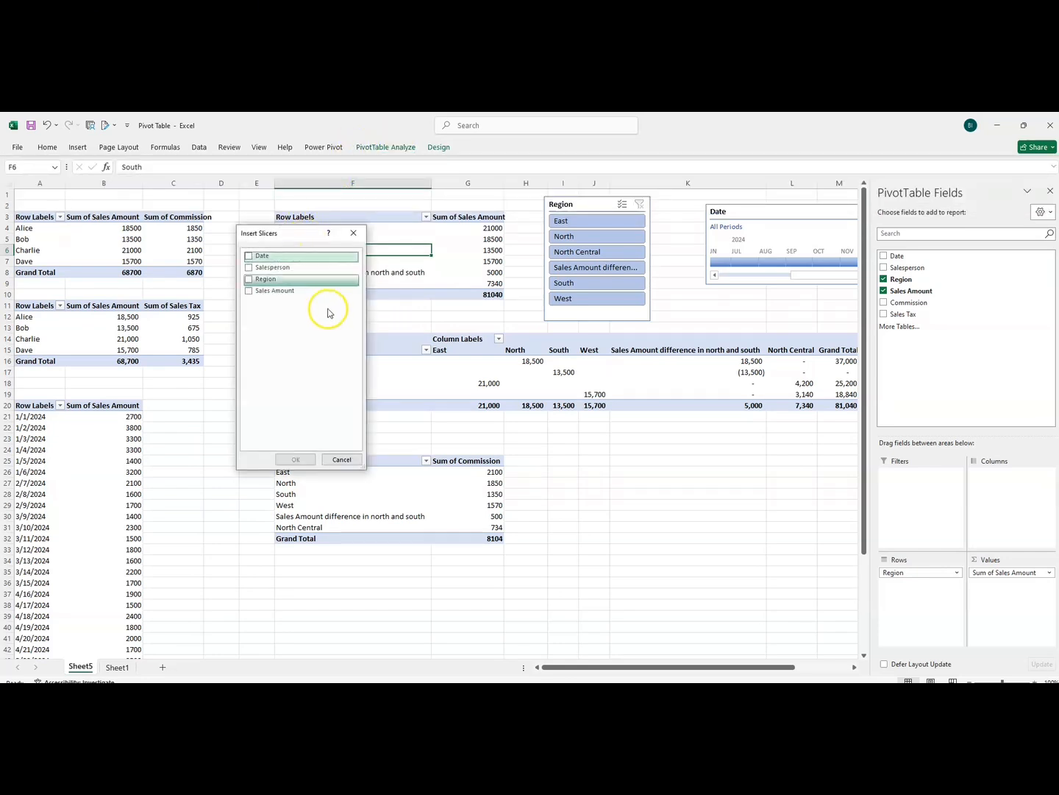
click(353, 233)
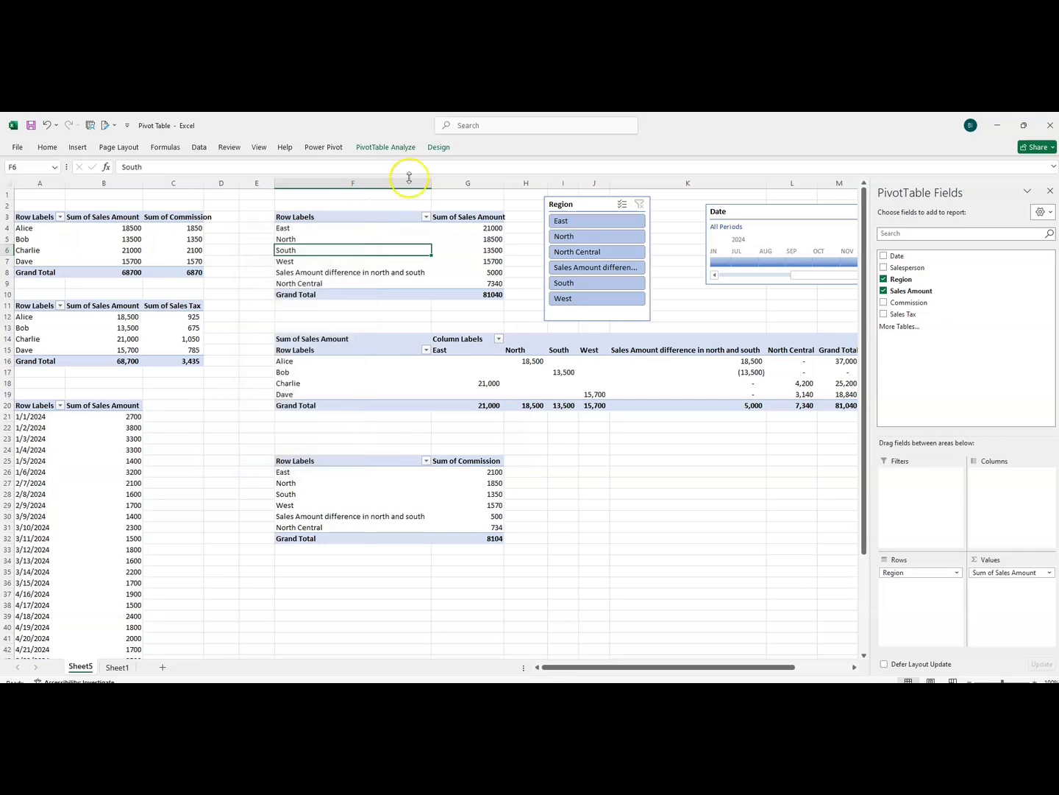
click(440, 148)
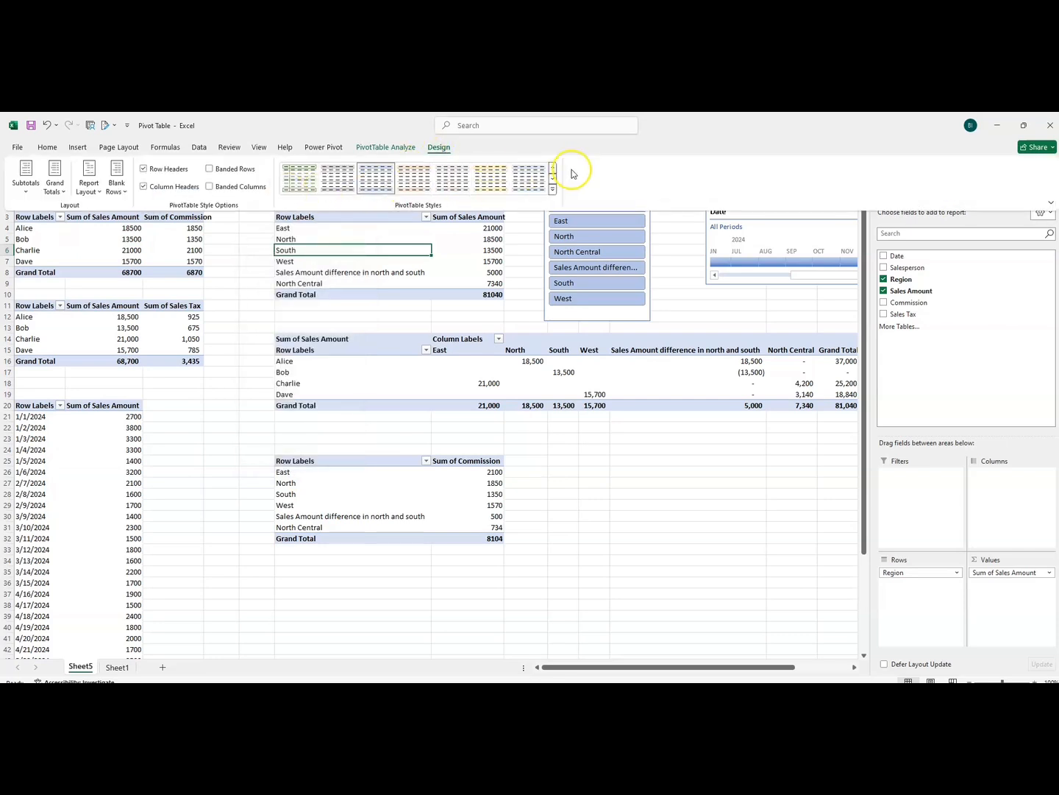
click(179, 466)
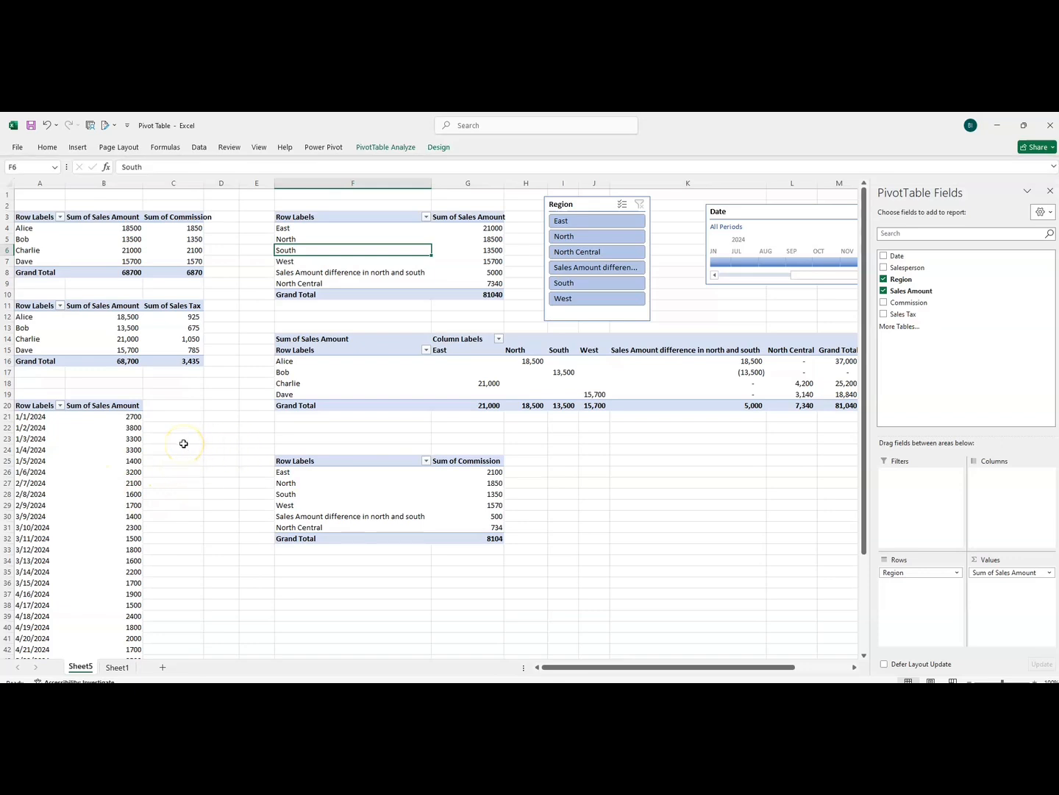